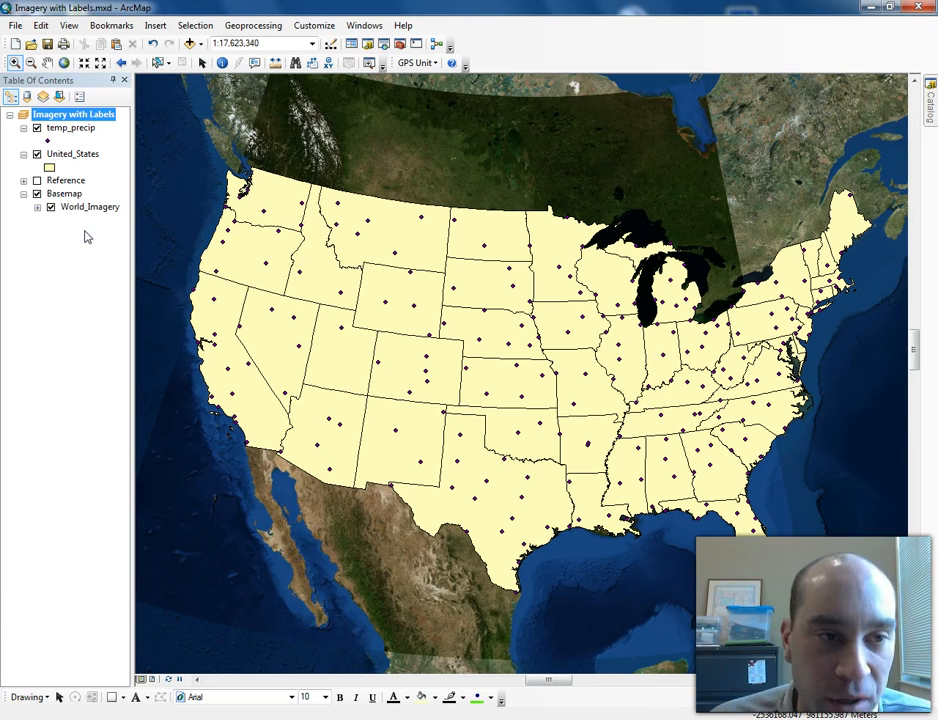
- Inspect the data frame's coordinate system properties
double_click(79, 115)
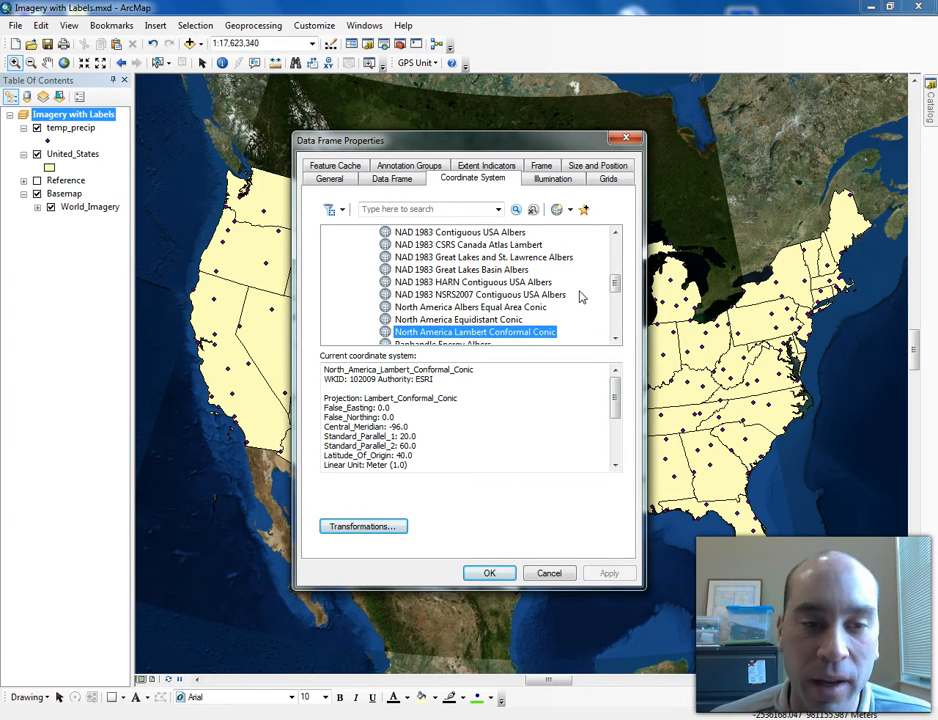
left_click(630, 139)
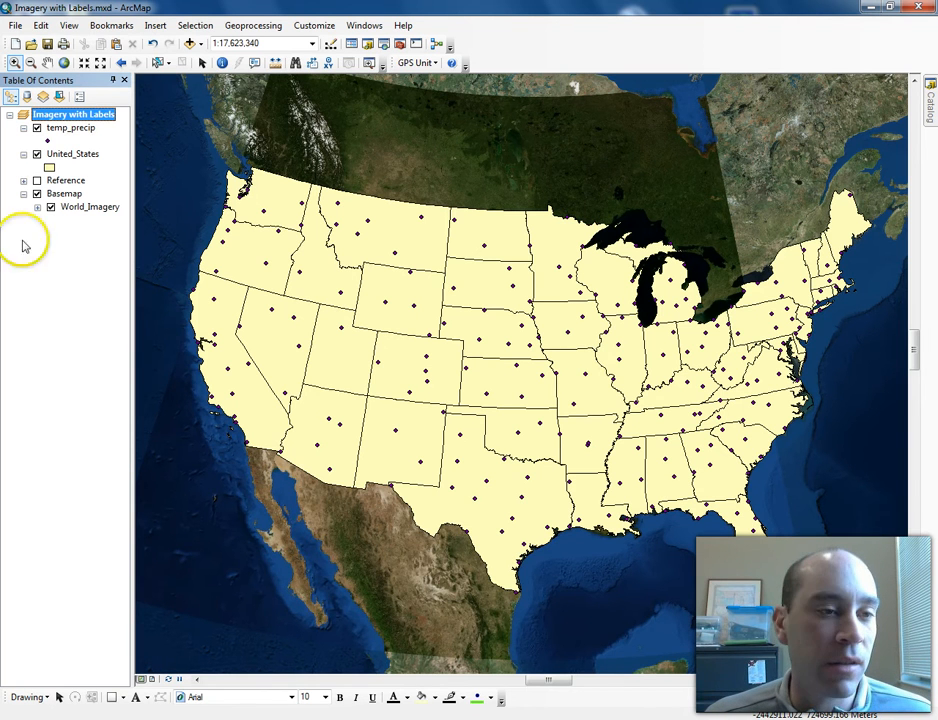
- Open and review the United_States layer's attribute table
right_click(72, 152)
left_click(137, 194)
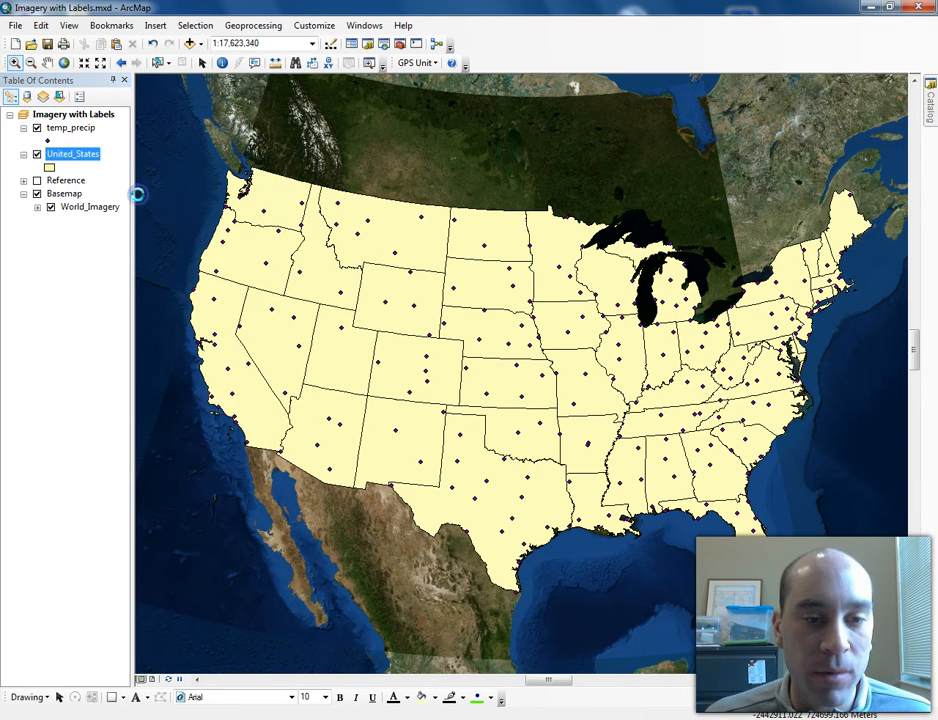
left_click_drag(331, 165, 84, 124)
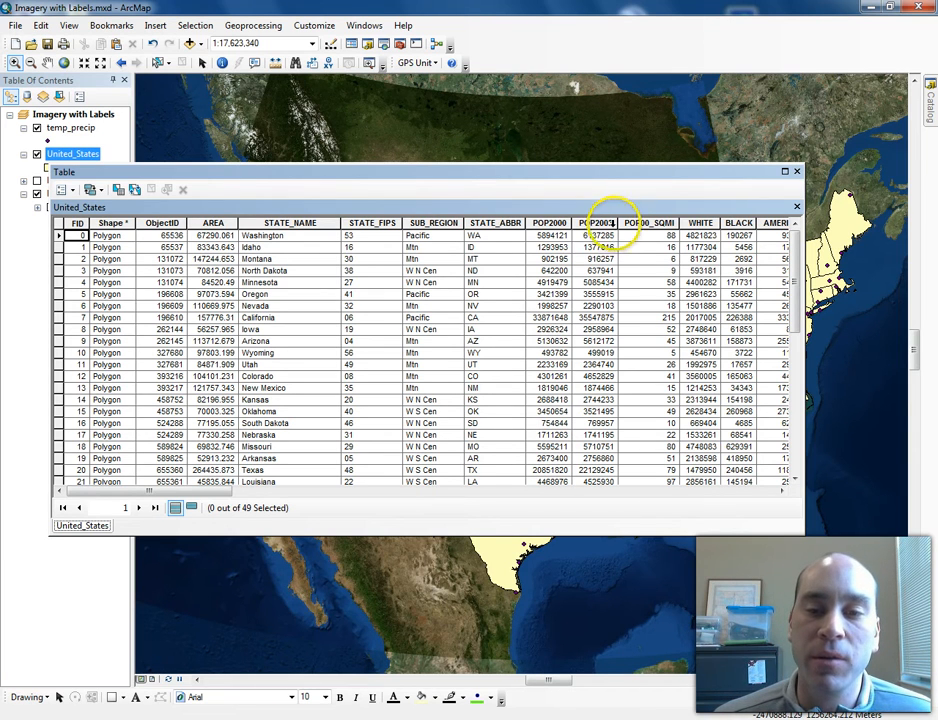
mouse_move(796, 247)
left_mouse_down()
mouse_move(800, 312)
mouse_move(802, 236)
left_mouse_up()
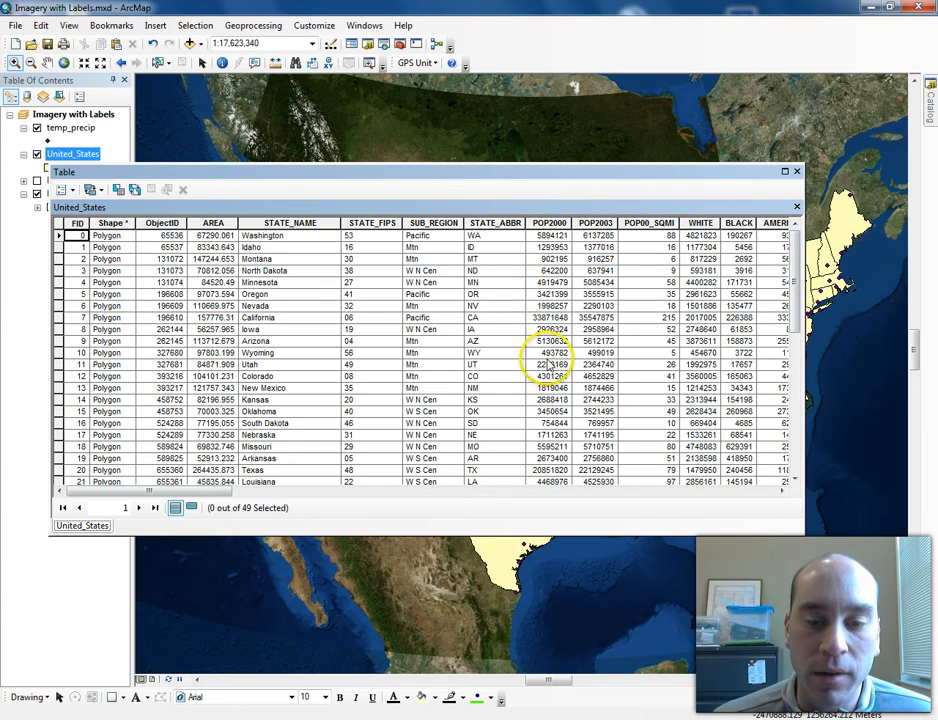
left_click(796, 172)
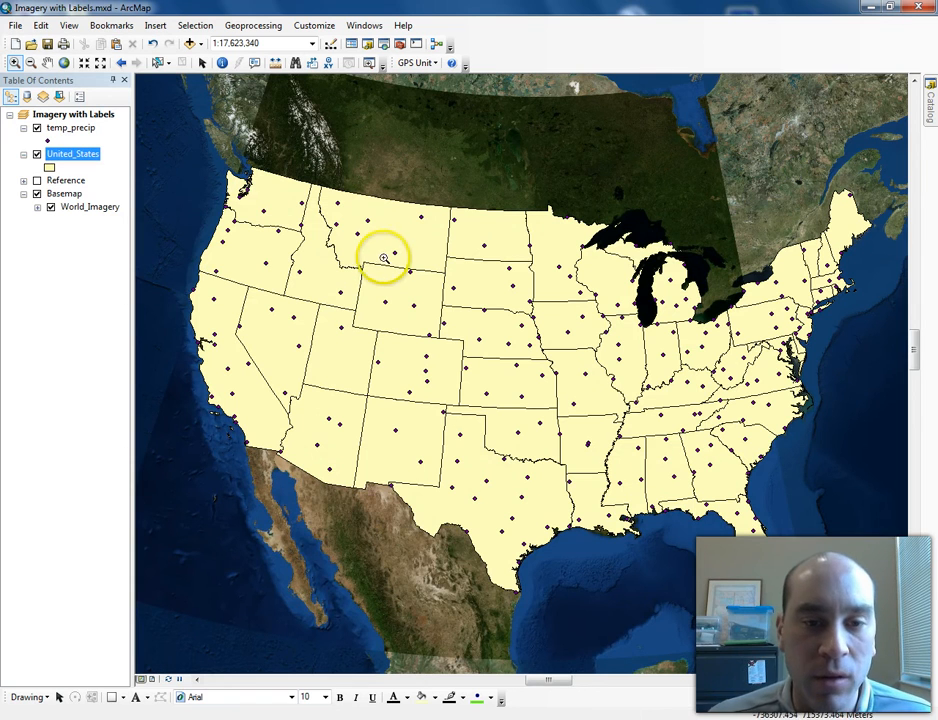
- Symbolize the United_States layer with graduated colors based on the POP2003 field
right_click(70, 157)
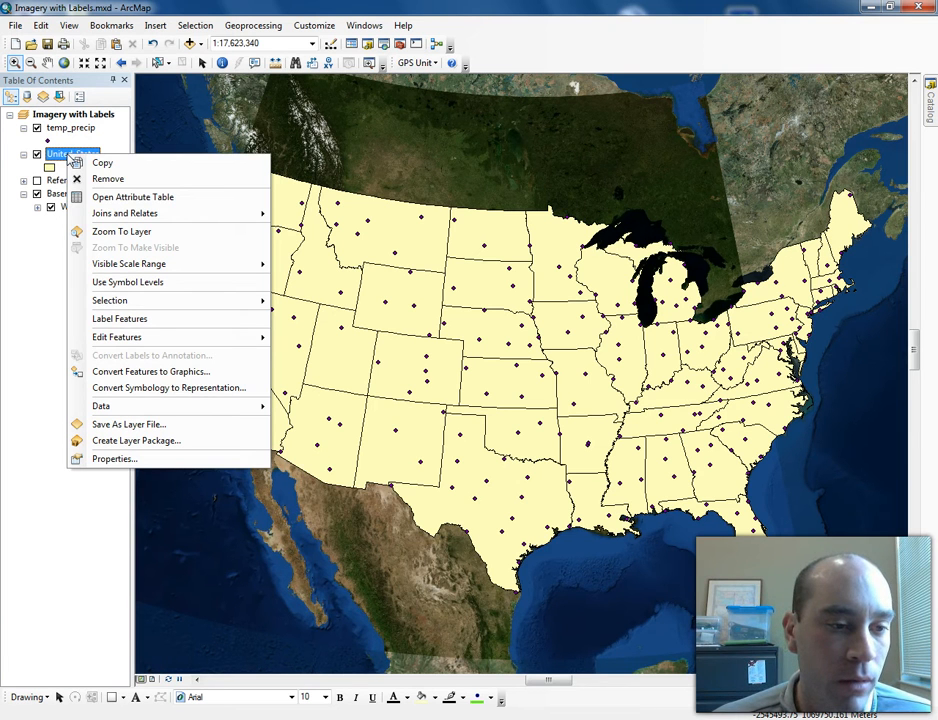
left_click(133, 459)
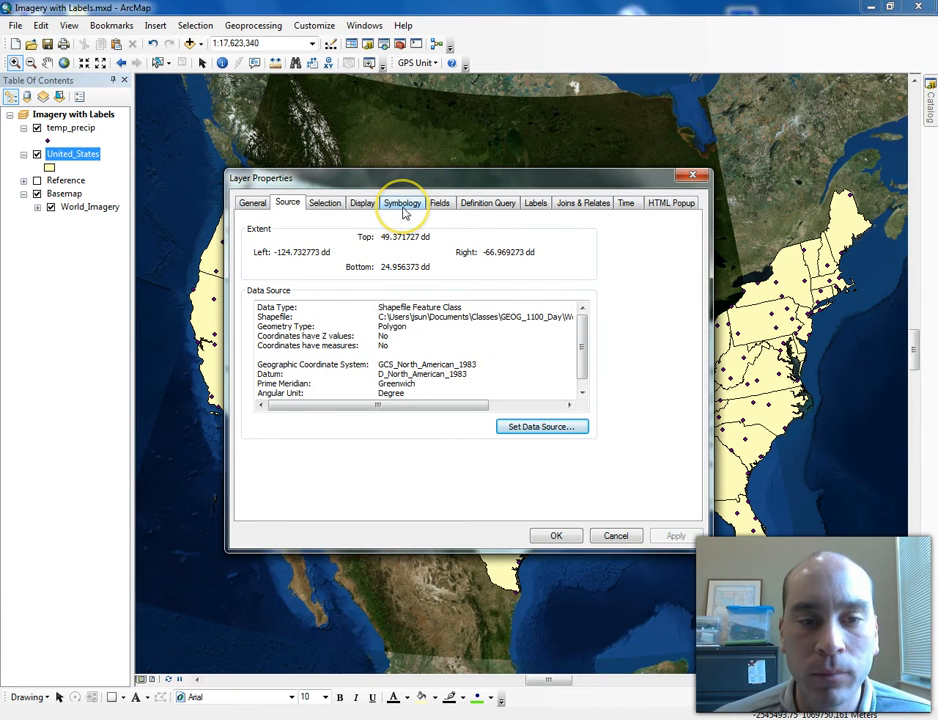
left_click(403, 209)
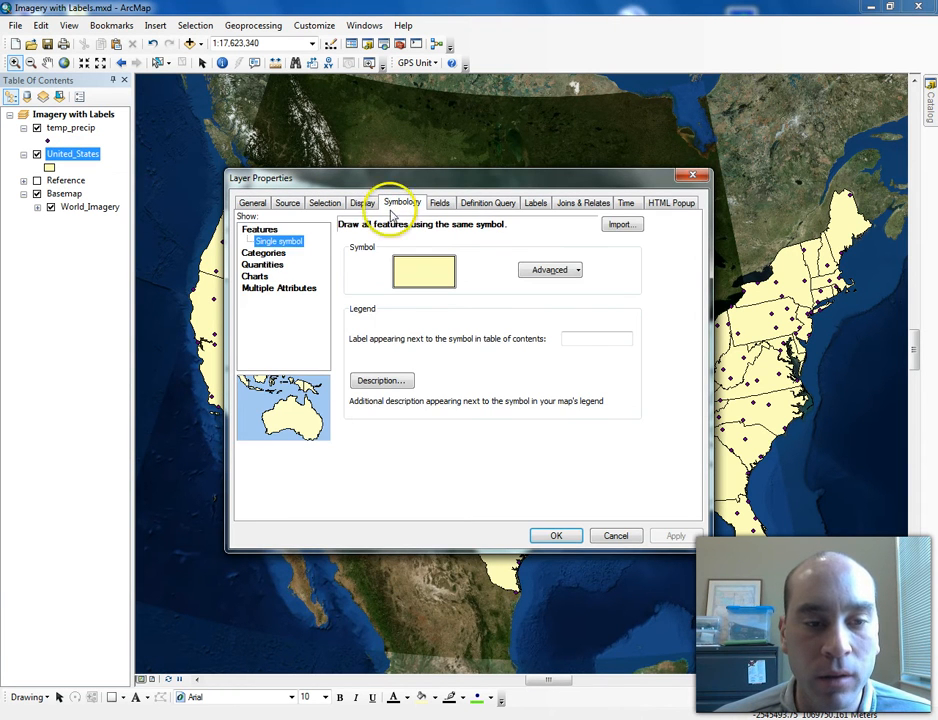
left_click(276, 264)
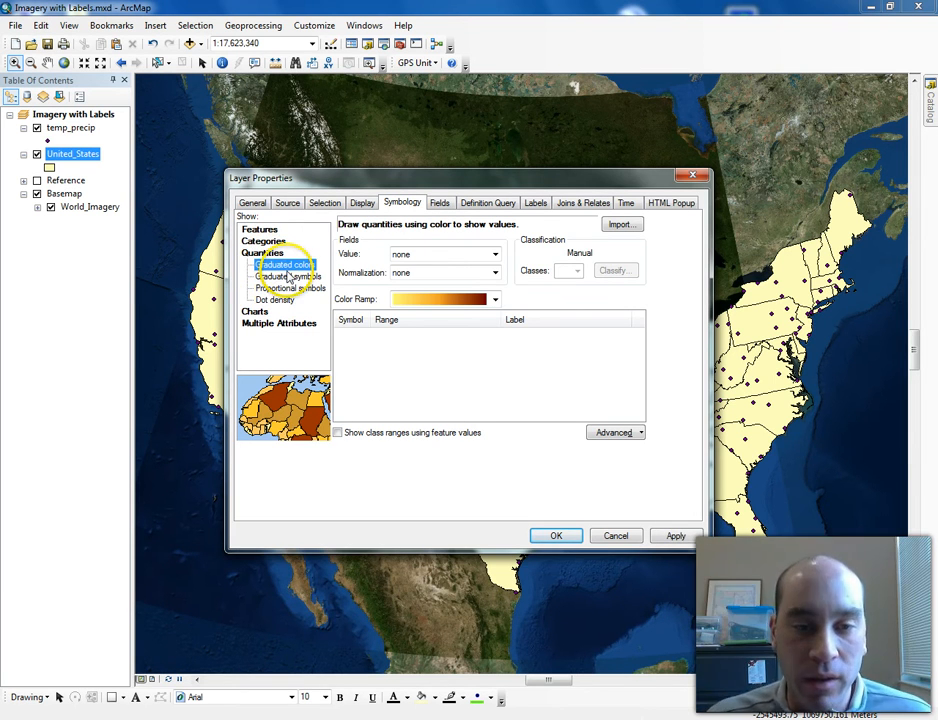
left_click(495, 254)
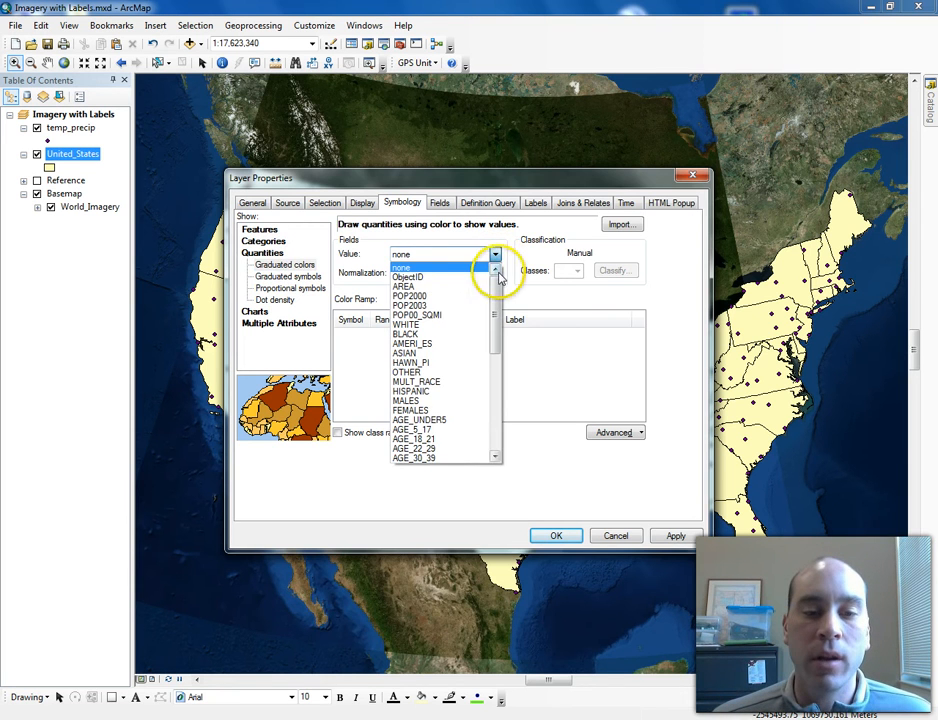
left_click(457, 305)
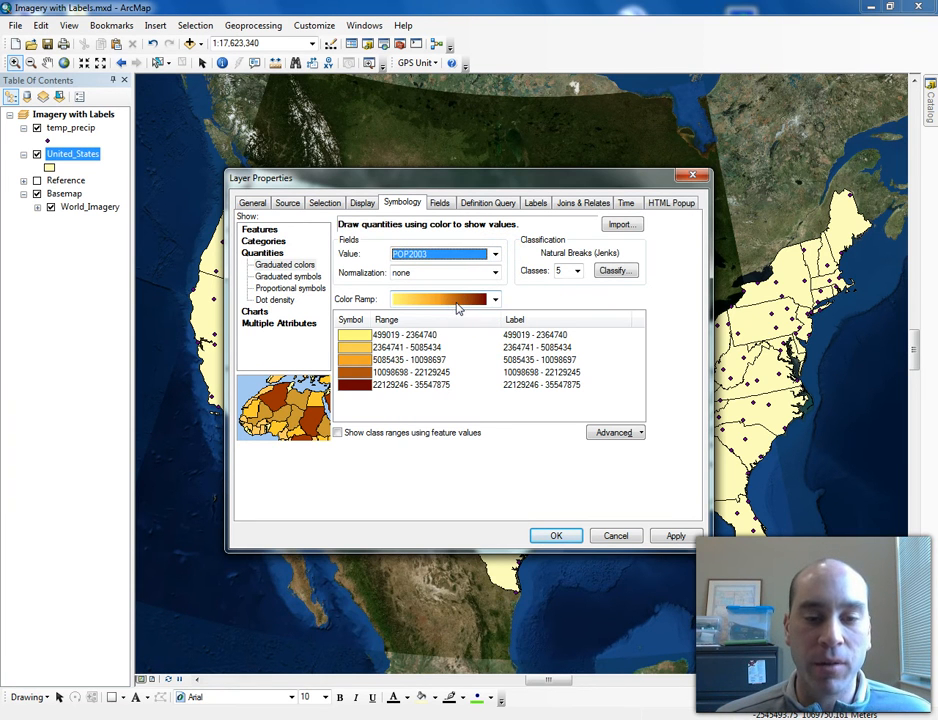
left_click(577, 271)
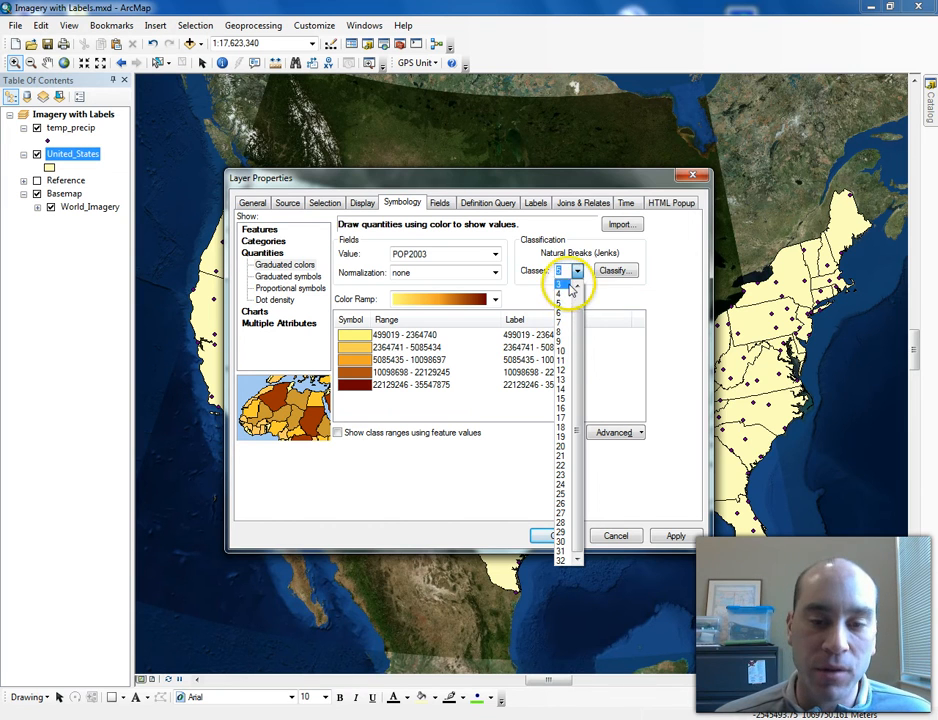
left_click(572, 293)
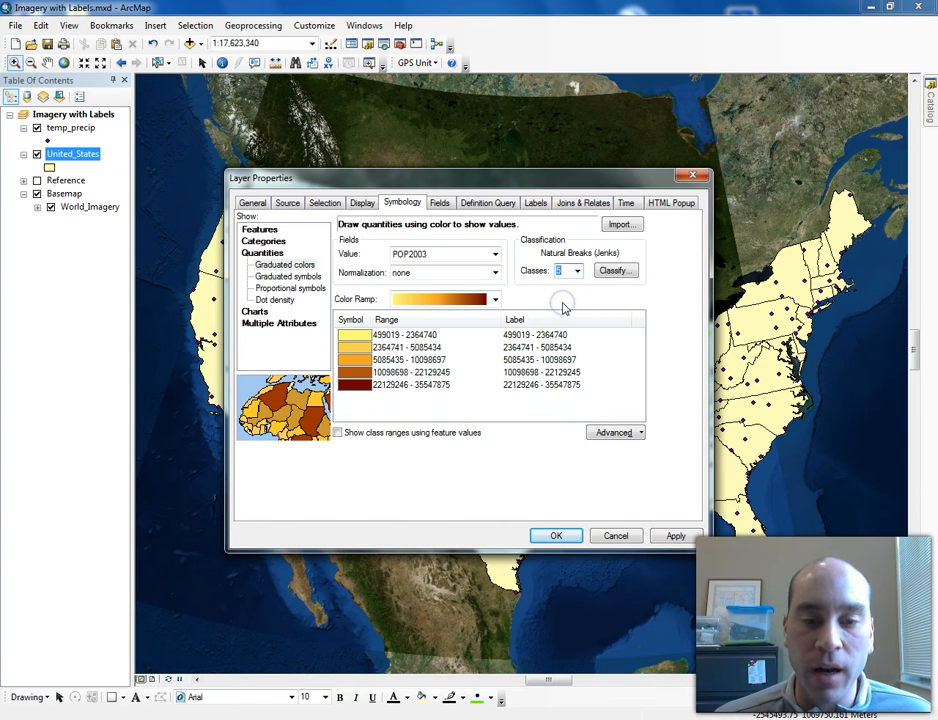
left_click(561, 539)
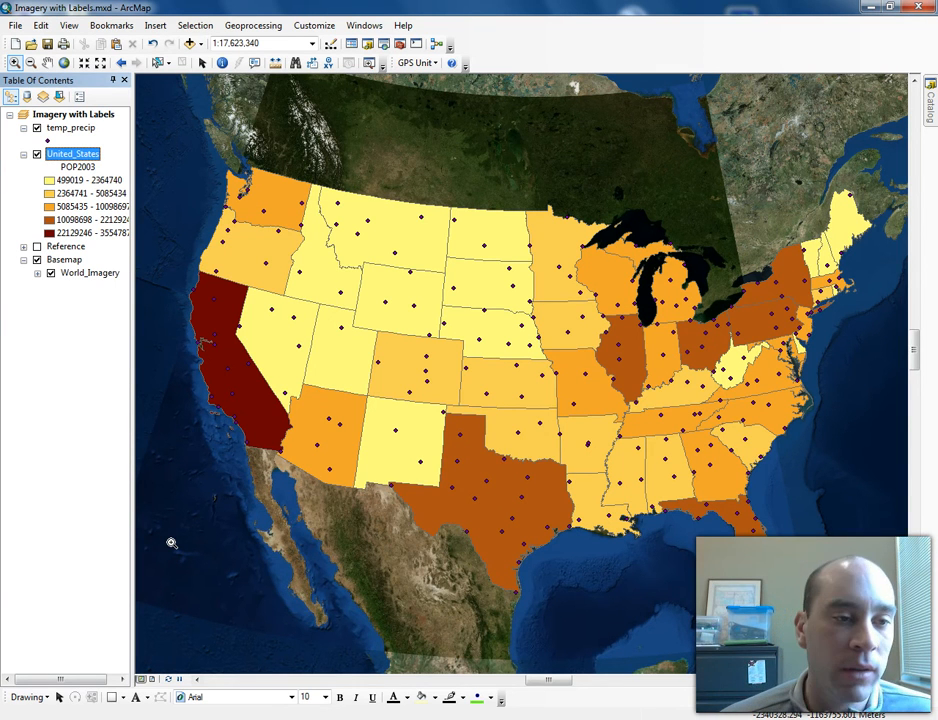
- Open and review the temp_precip layer's attribute table
left_click_drag(131, 383, 162, 383)
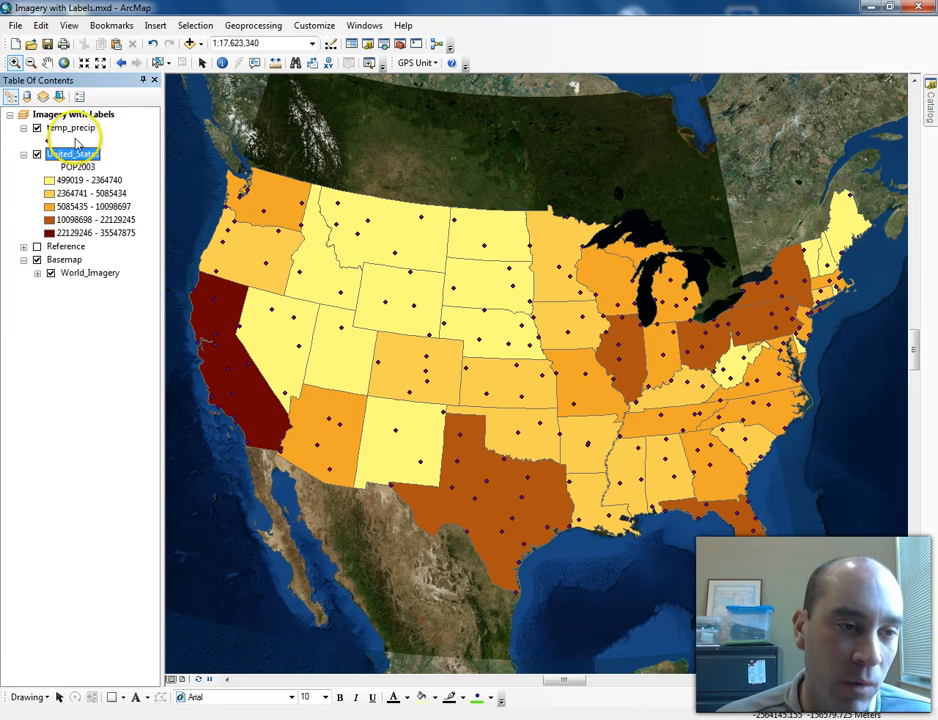
right_click(73, 133)
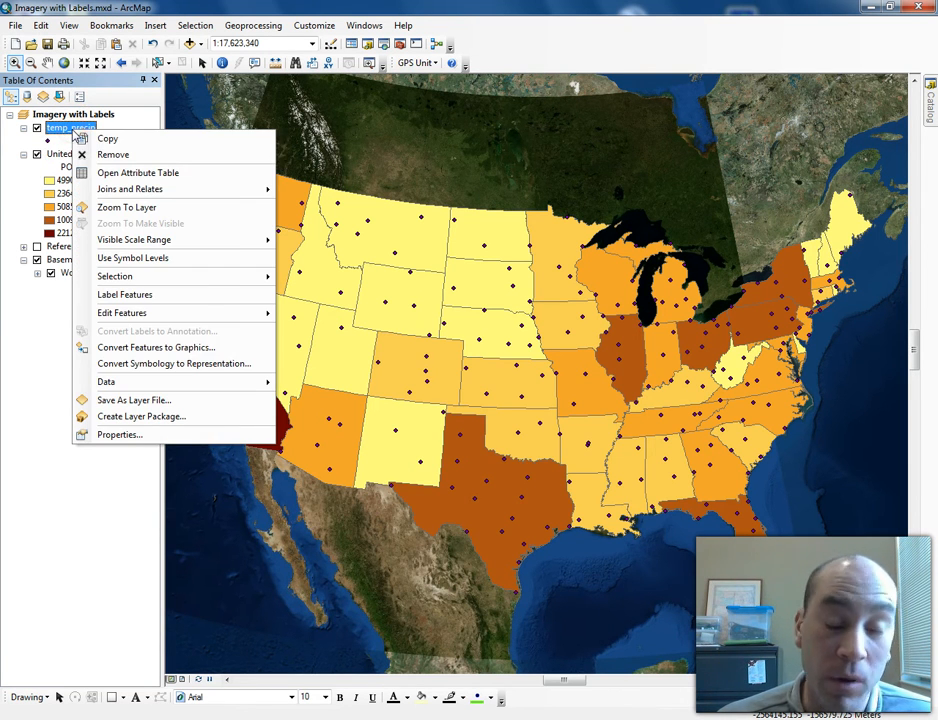
left_click(120, 172)
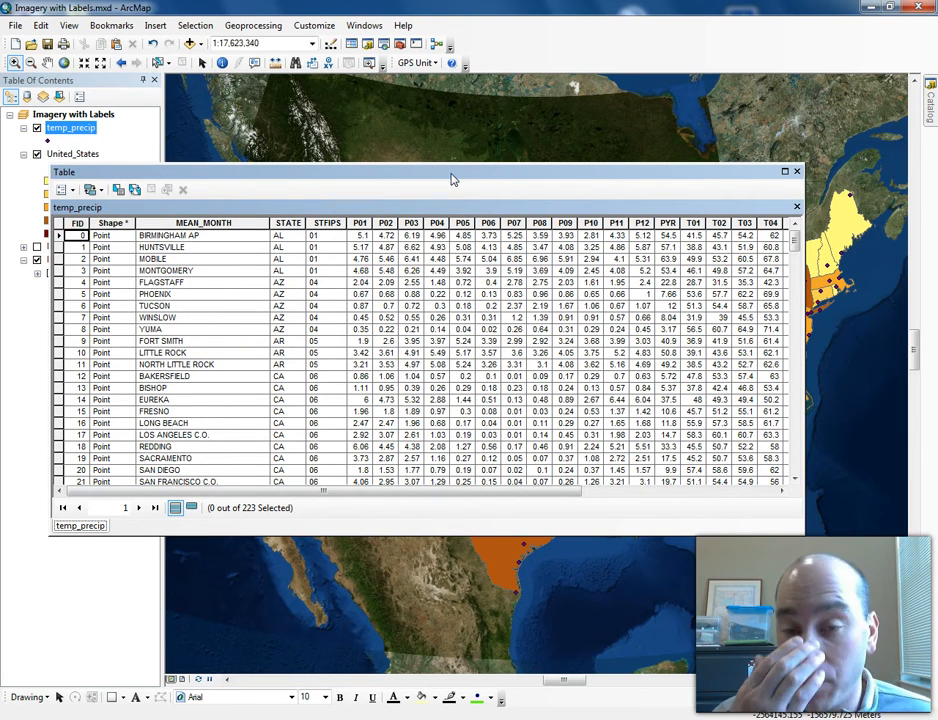
left_click(797, 172)
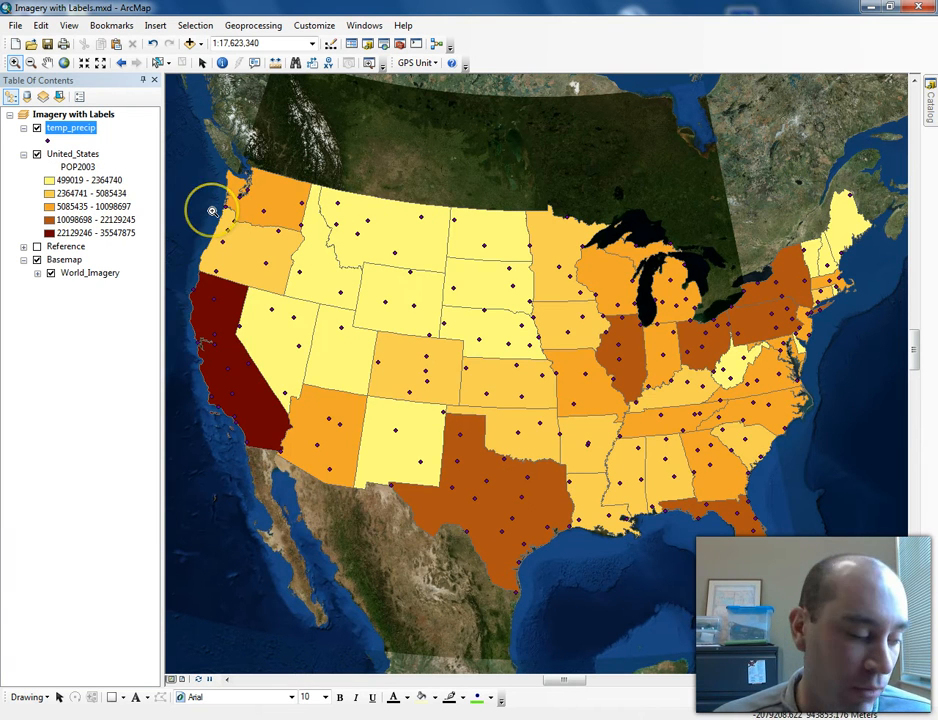
- Hide the United_States layer and turn on the Reference layer
left_click(37, 154)
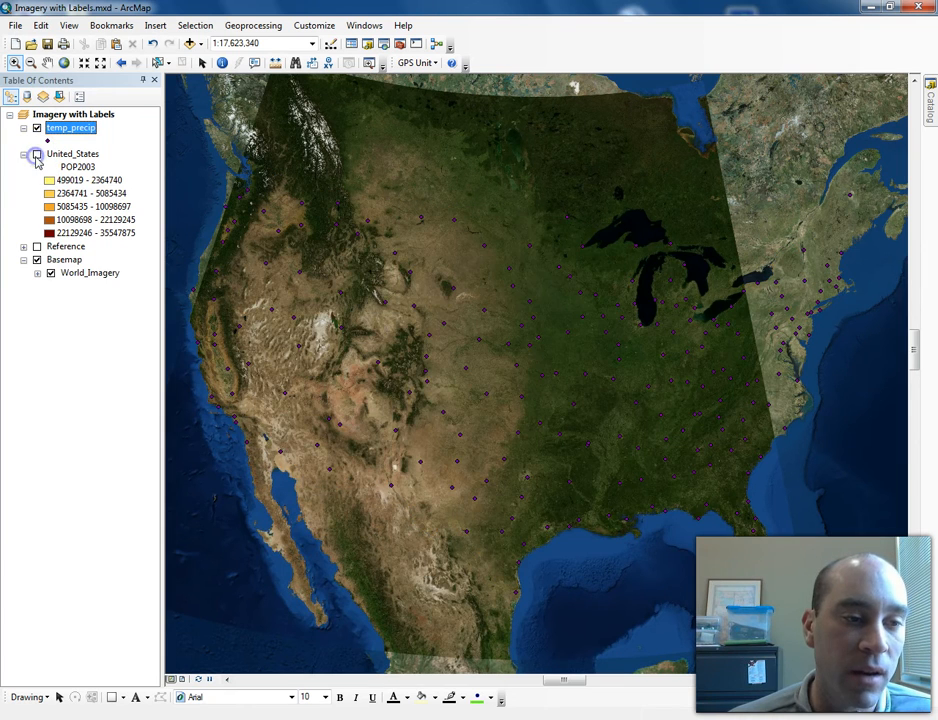
left_click(37, 247)
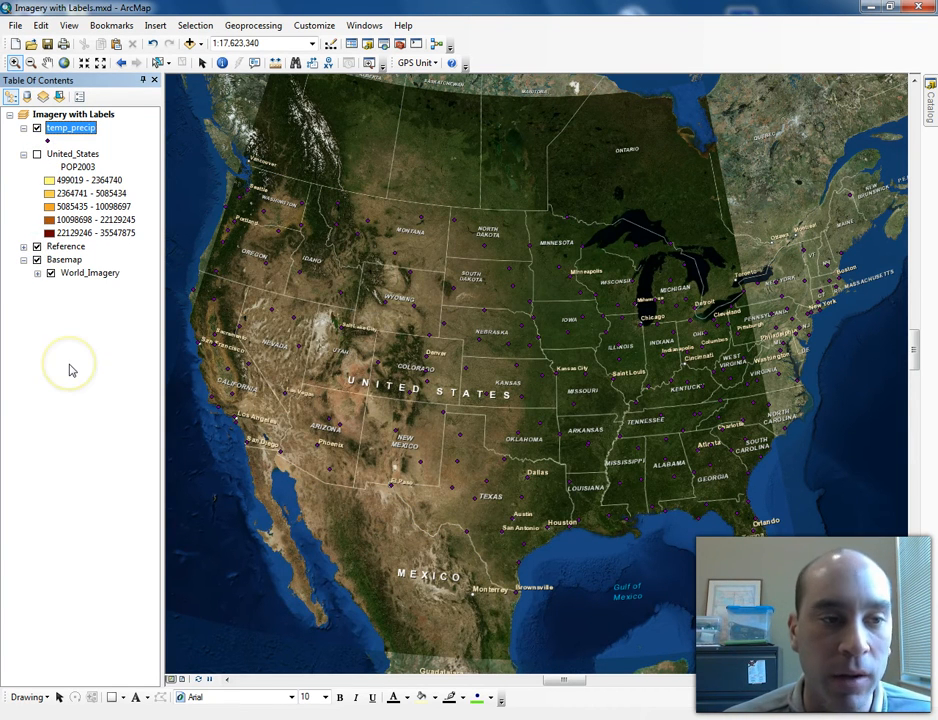
- Symbolize temp_precip with graduated symbols based on the PYR field using 5 classes
double_click(69, 130)
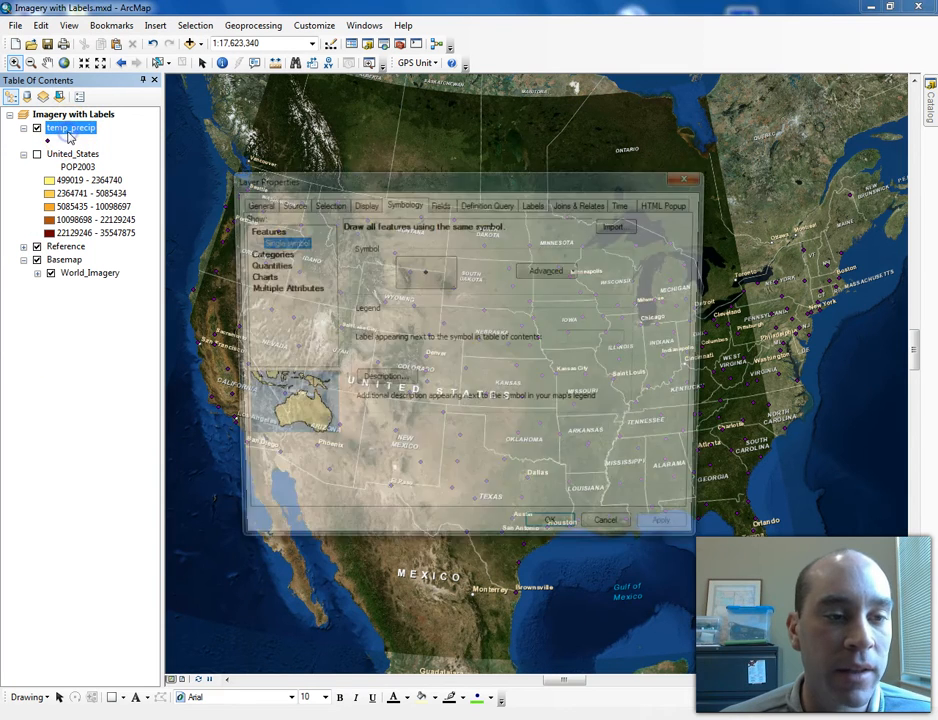
left_click(263, 264)
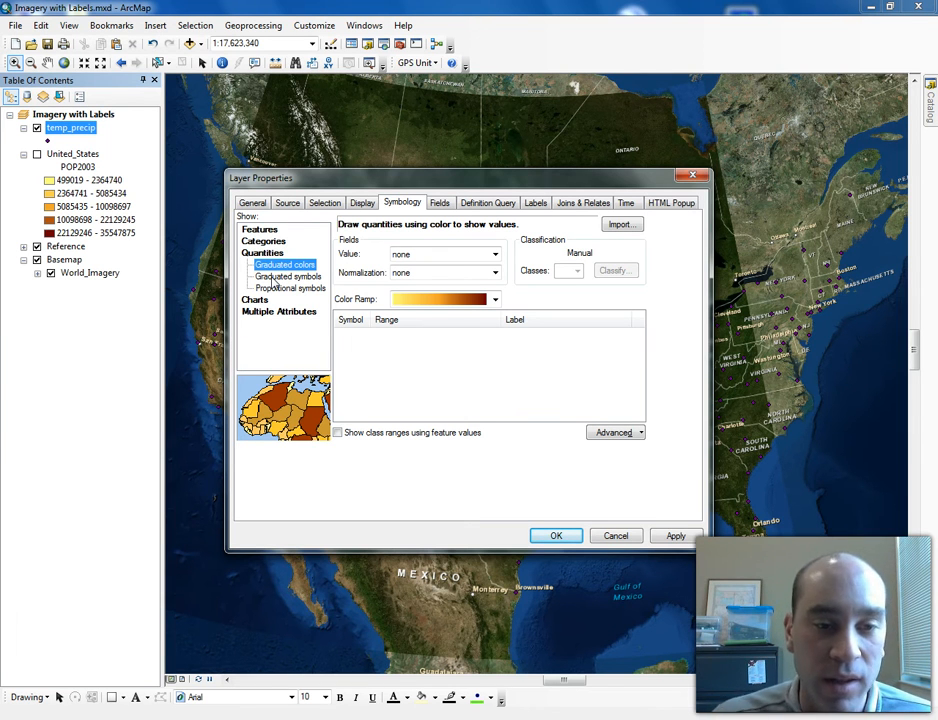
left_click(284, 277)
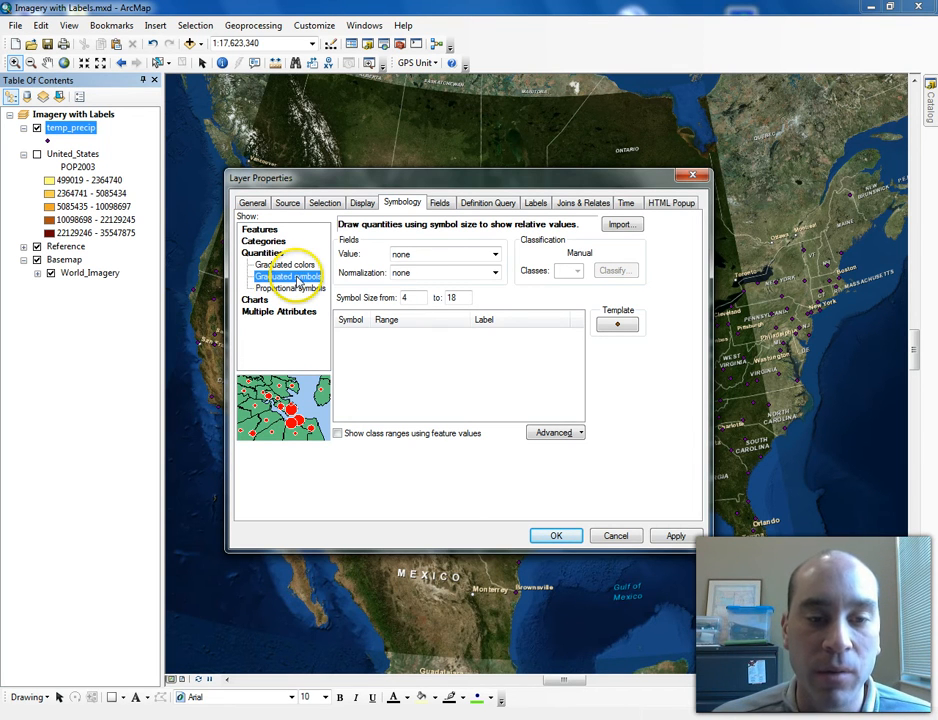
left_click(494, 254)
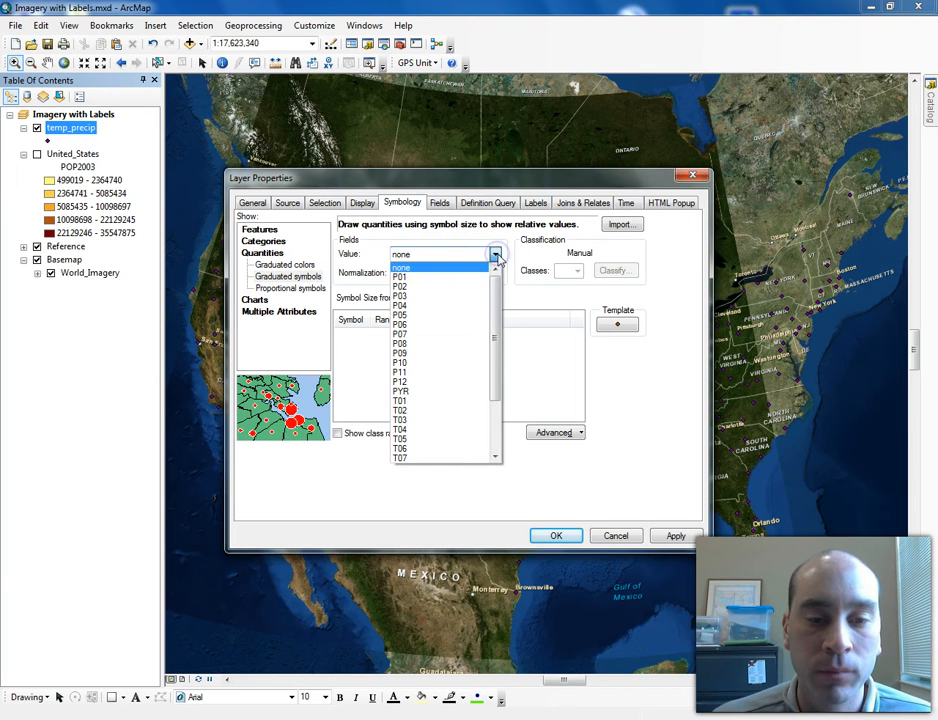
left_click(423, 394)
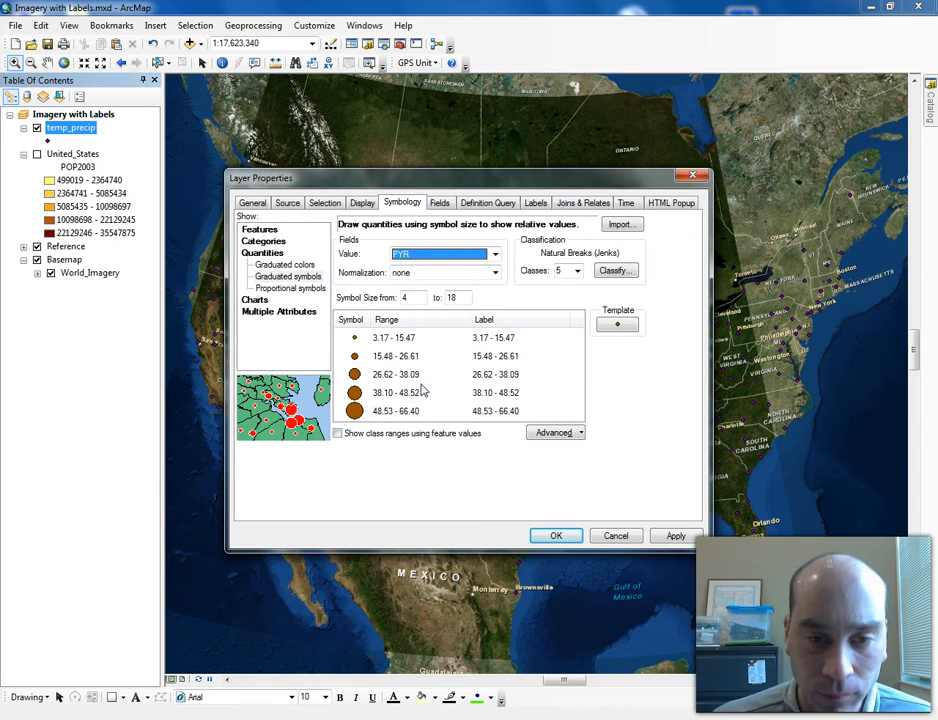
left_click(576, 271)
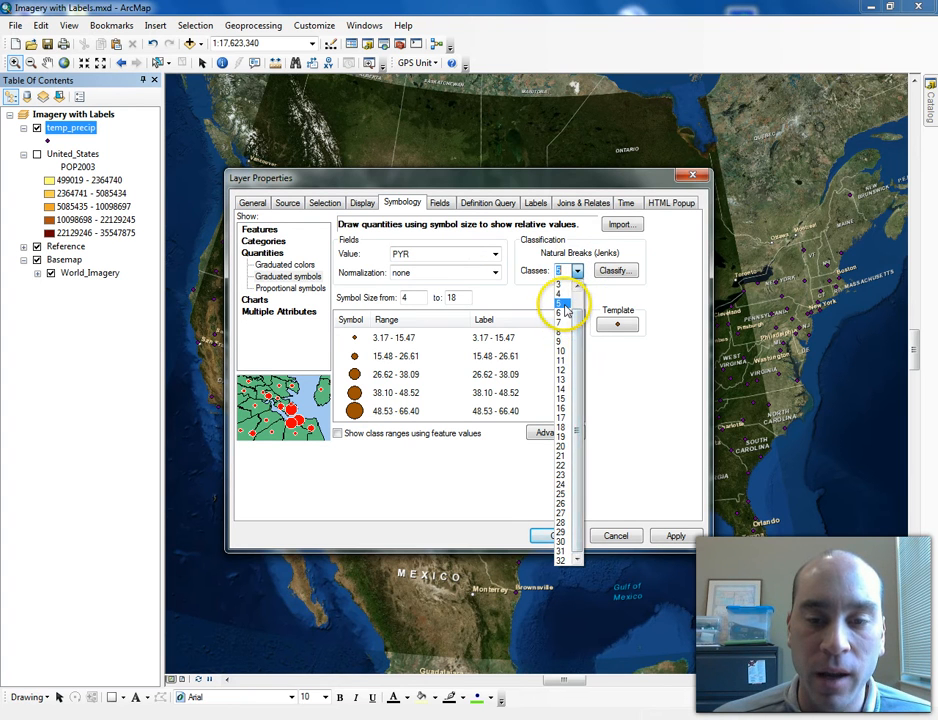
left_click(565, 305)
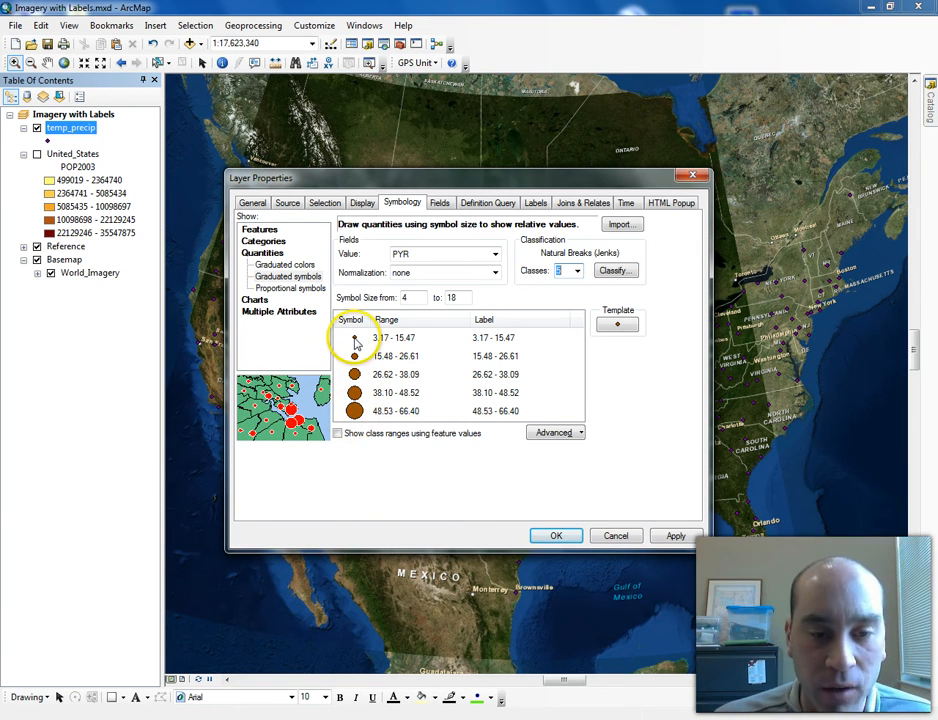
- Set the smallest PYR class symbol's color to red
left_click(355, 340)
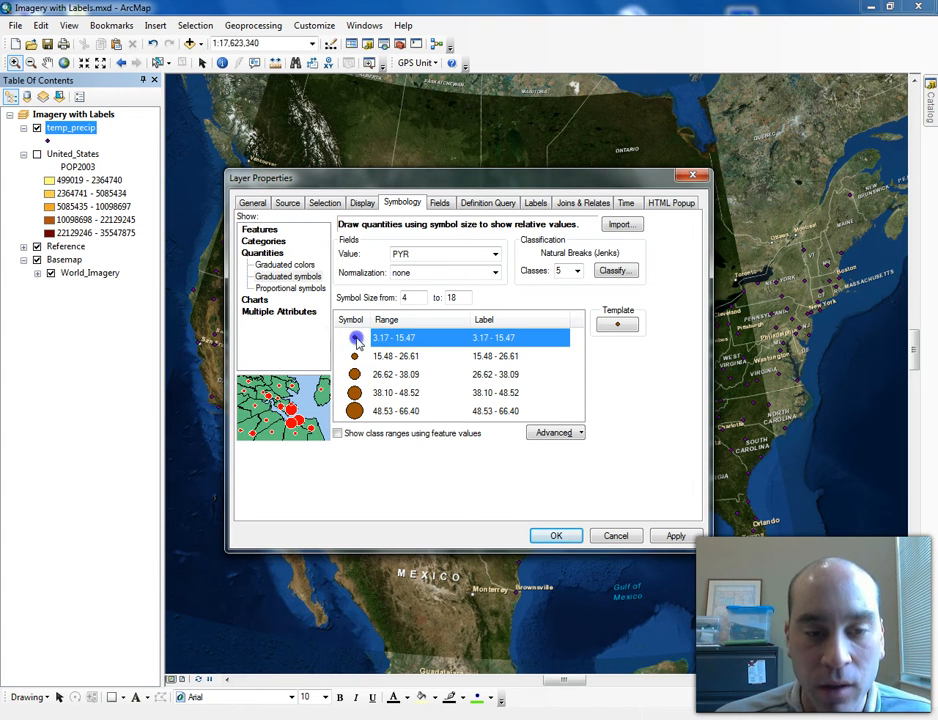
double_click(356, 340)
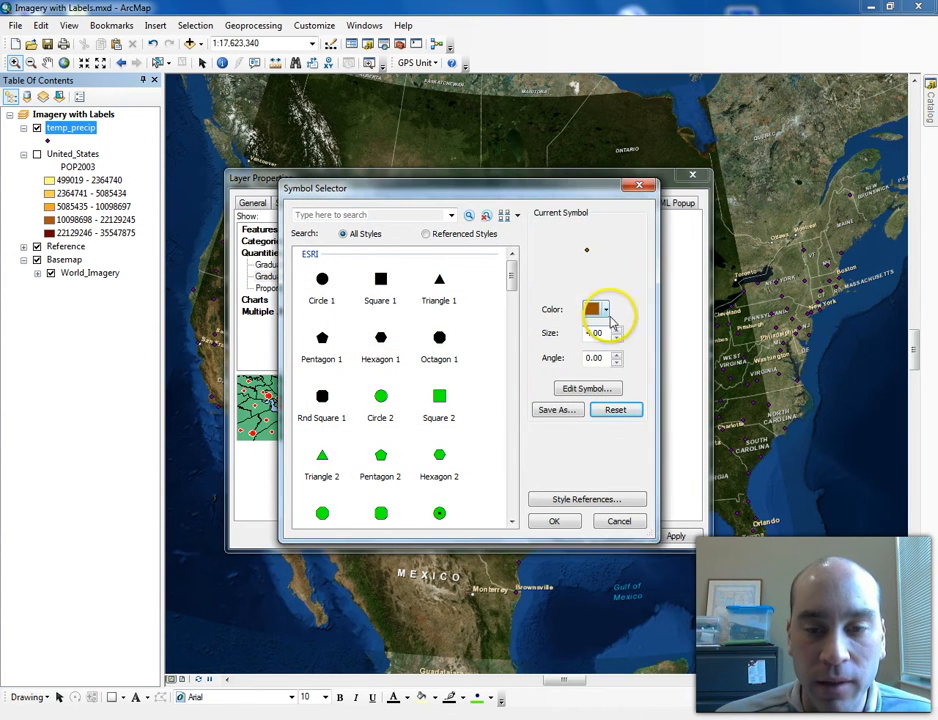
left_click(600, 309)
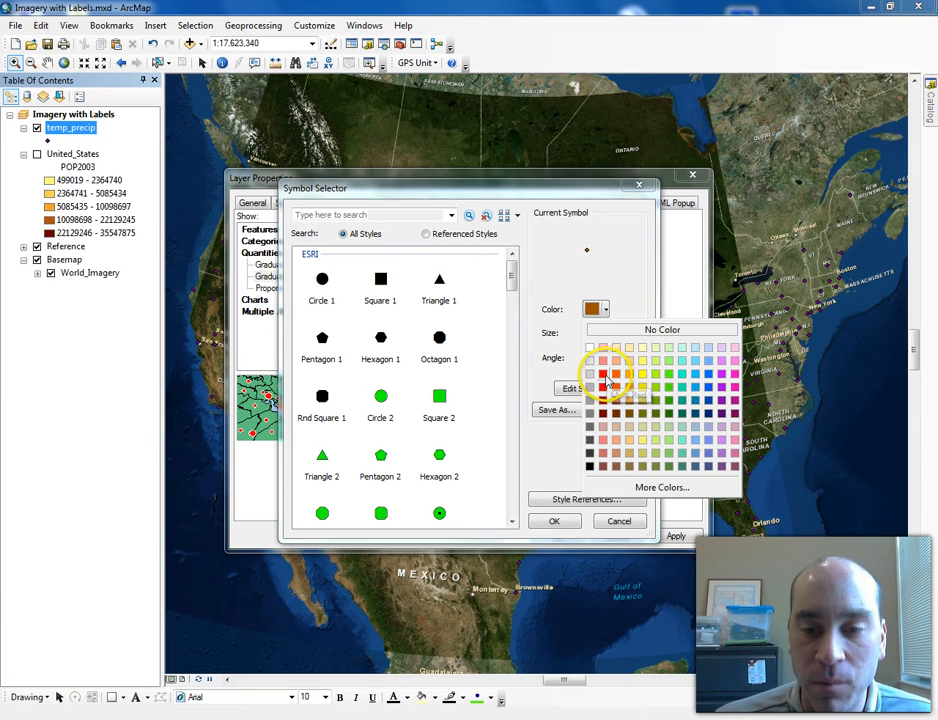
left_click(607, 378)
left_click(554, 521)
- Set the second PYR class symbol's color to yellow
double_click(354, 356)
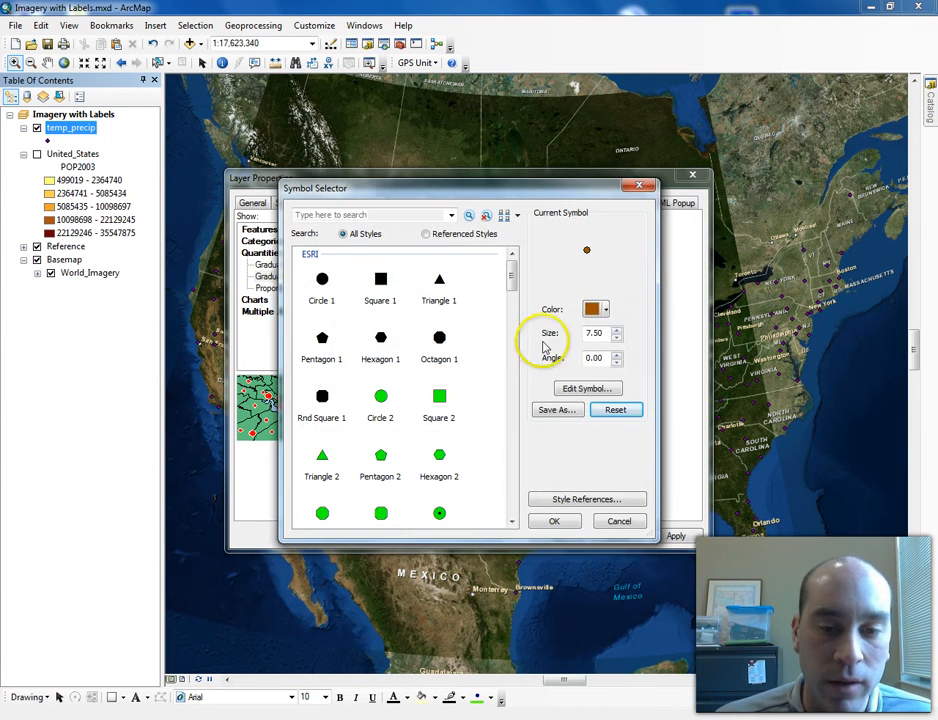
left_click(598, 309)
left_click(632, 362)
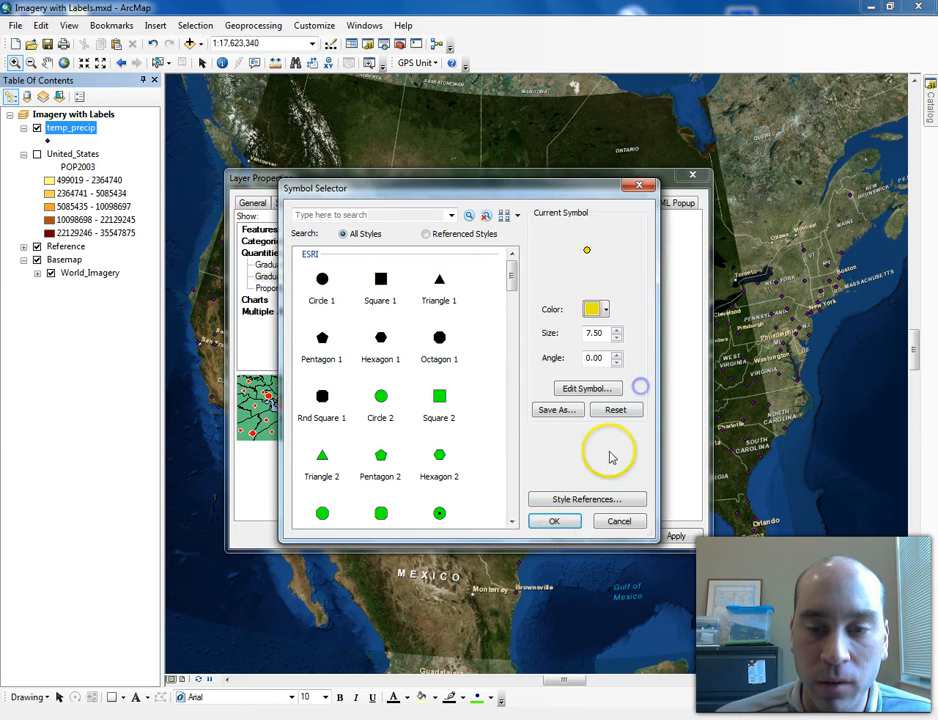
left_click(558, 522)
- Set the third PYR class symbol's color to light green
double_click(356, 376)
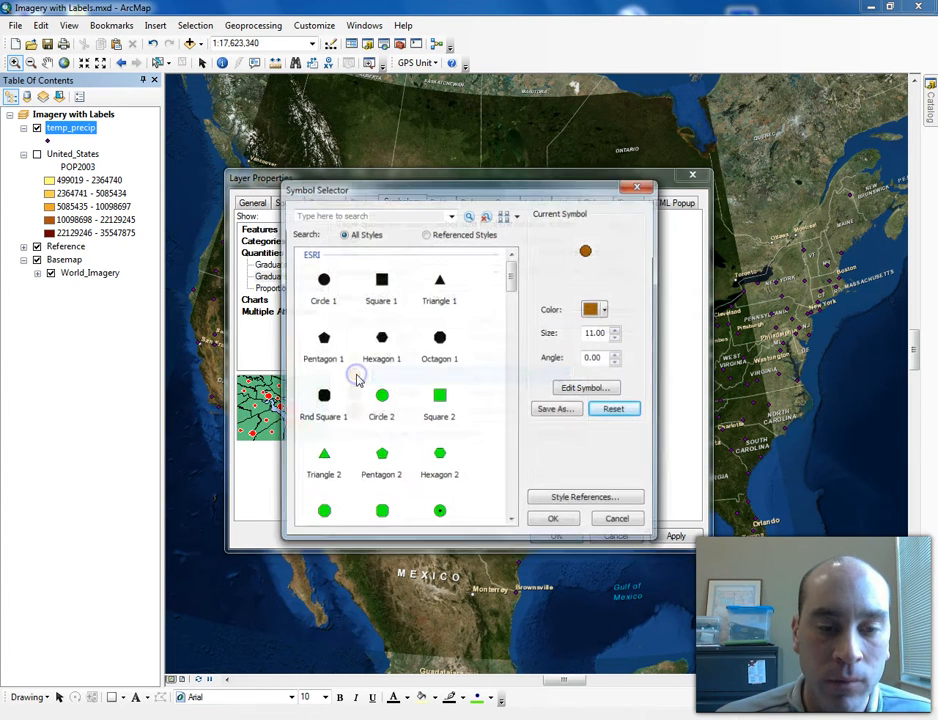
left_click(598, 309)
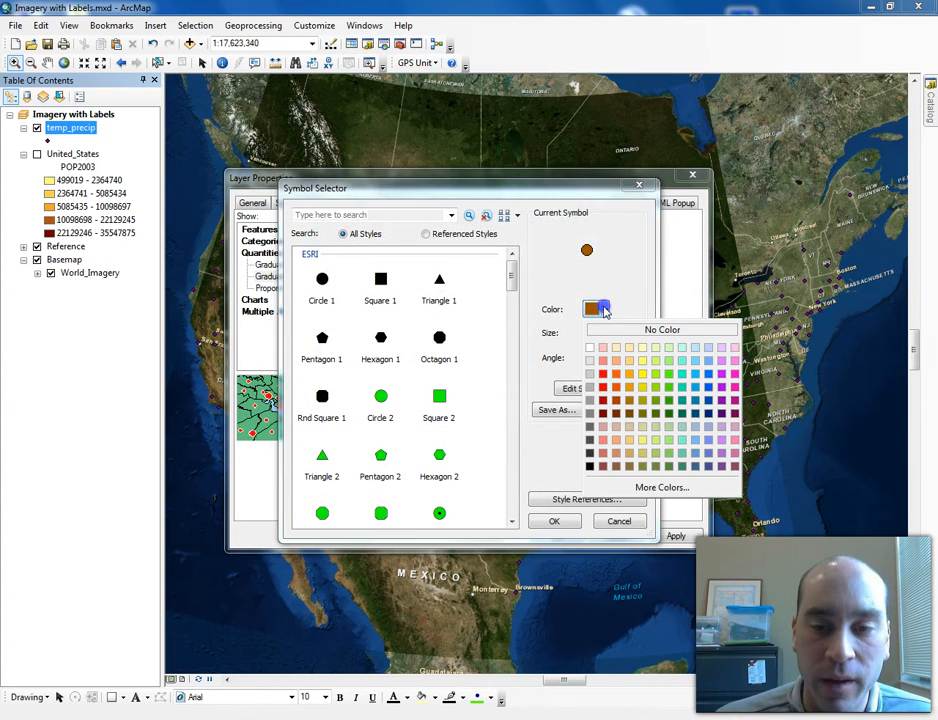
left_click(655, 387)
left_click(552, 519)
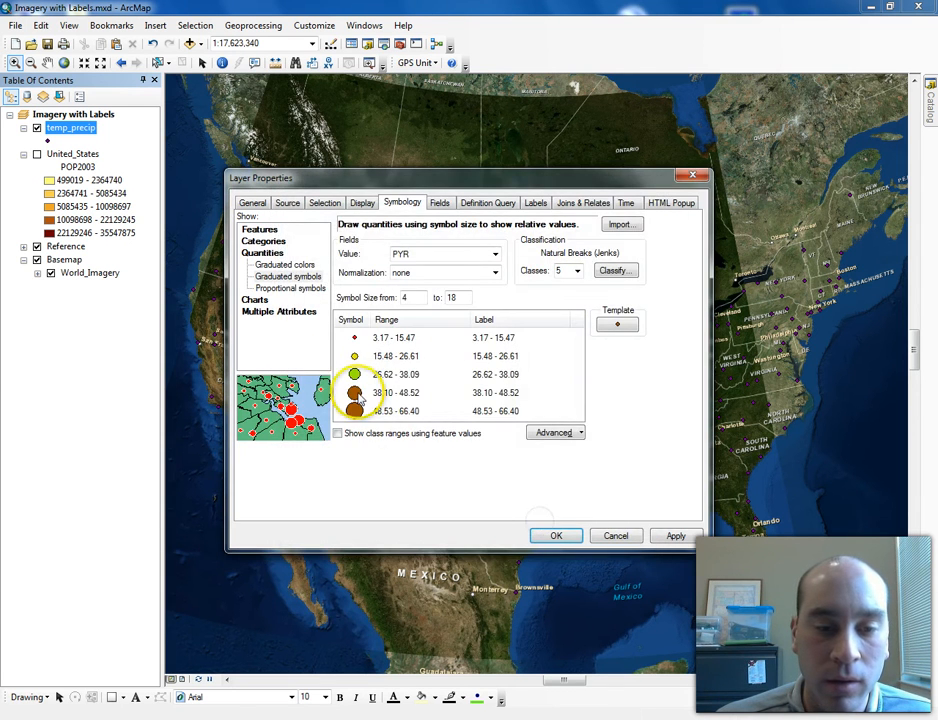
- Set the fourth PYR class symbol's color to green
double_click(356, 393)
left_click(604, 309)
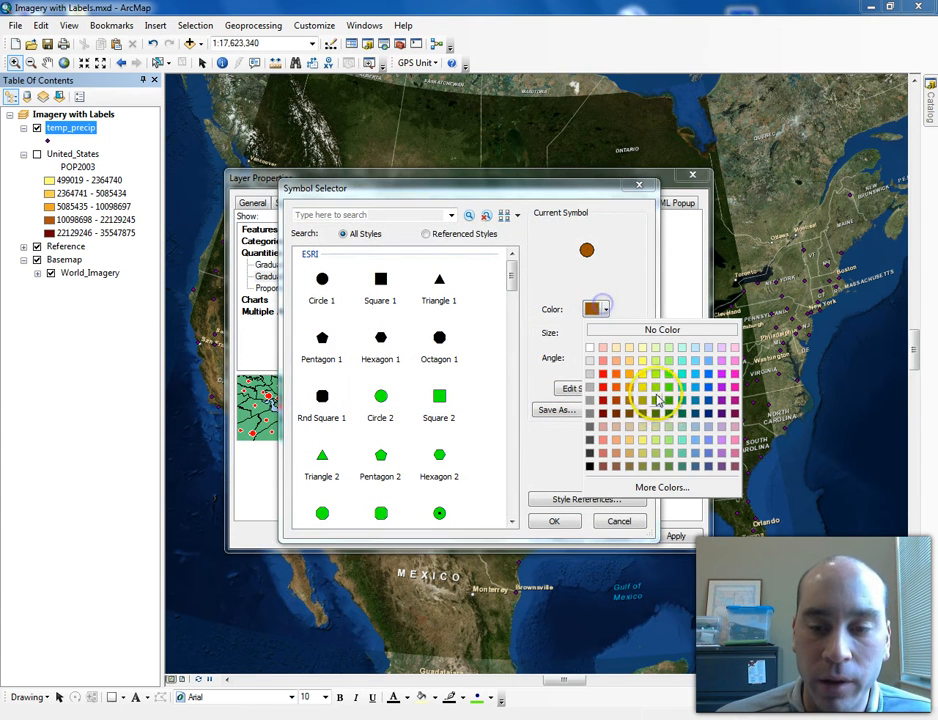
left_click(668, 400)
left_click(554, 521)
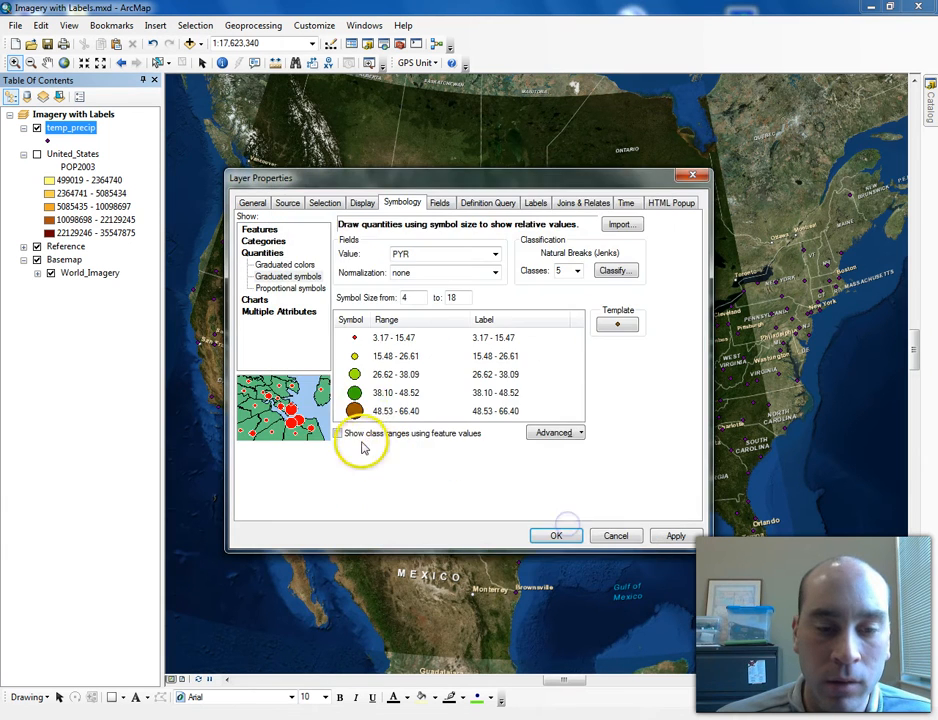
- Set the largest PYR class symbol's color to blue and apply the graduated symbology to temp_precip
double_click(355, 411)
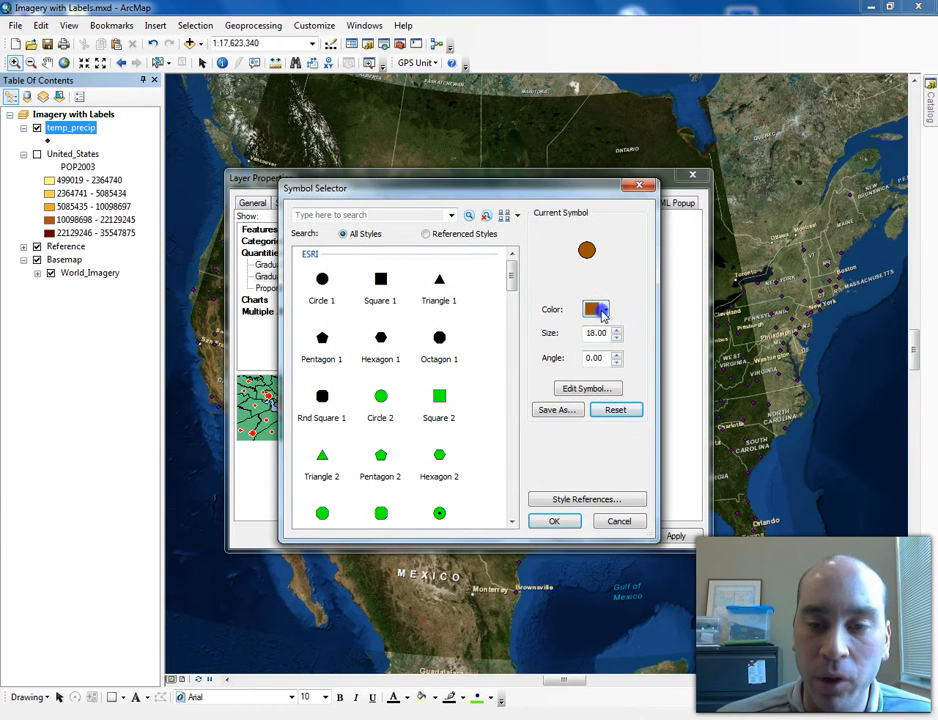
left_click(603, 312)
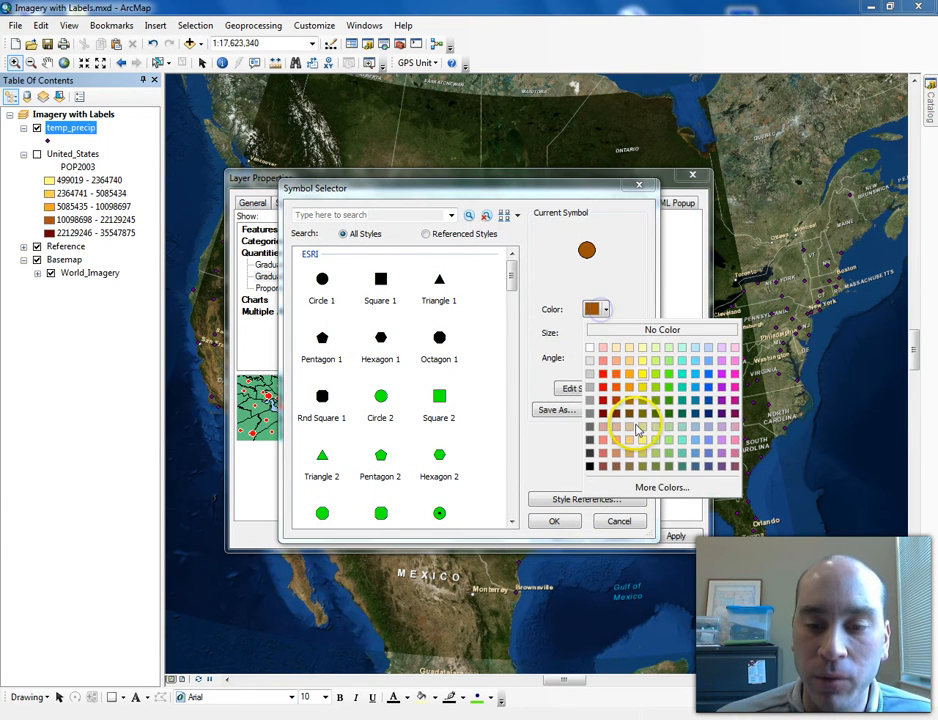
left_click(707, 402)
left_click(557, 523)
left_click(563, 536)
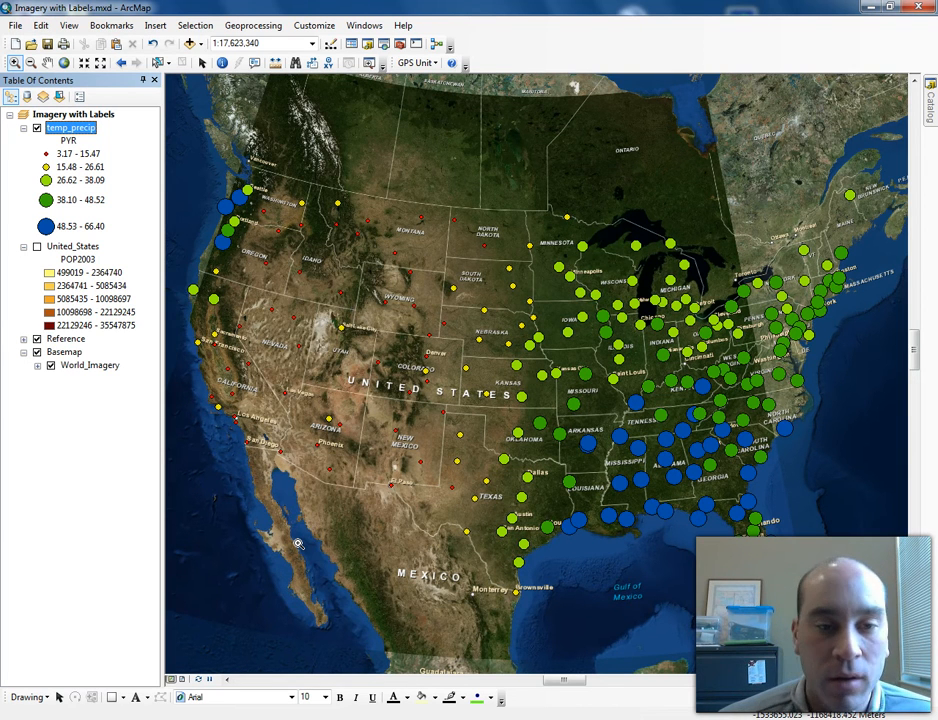
- Turn on the United_States layer and hide the temp_precip layer
left_click(437, 381)
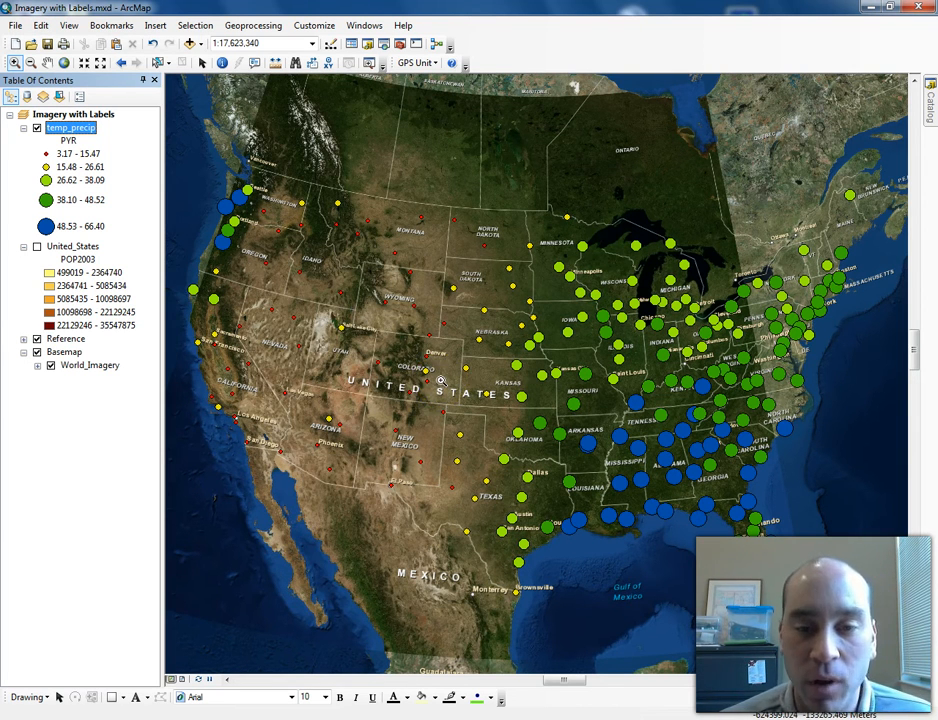
left_click(437, 248)
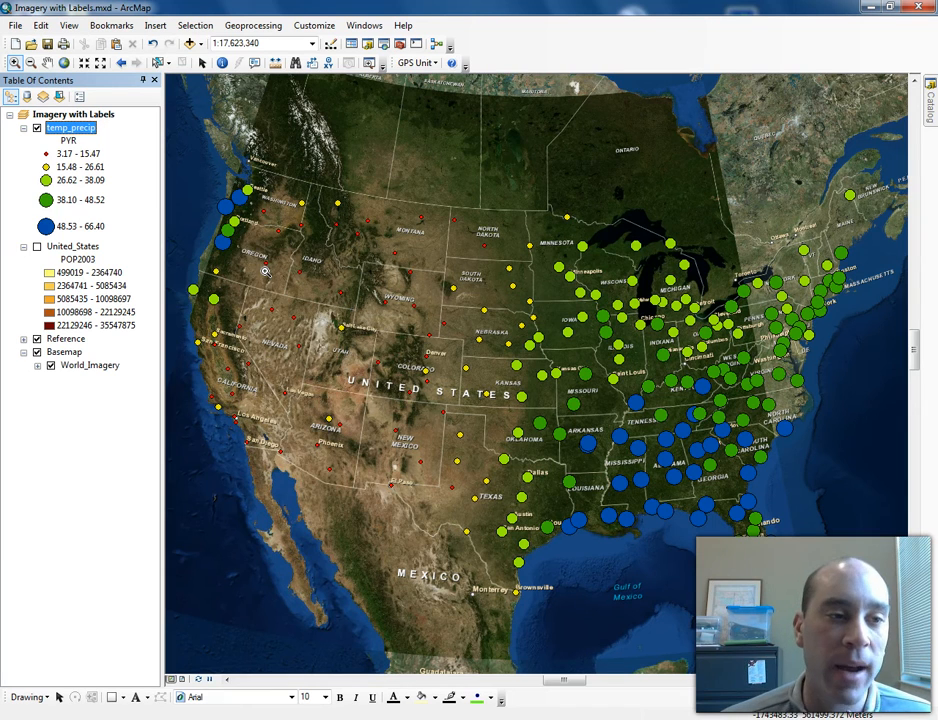
left_click(37, 246)
left_click(37, 128)
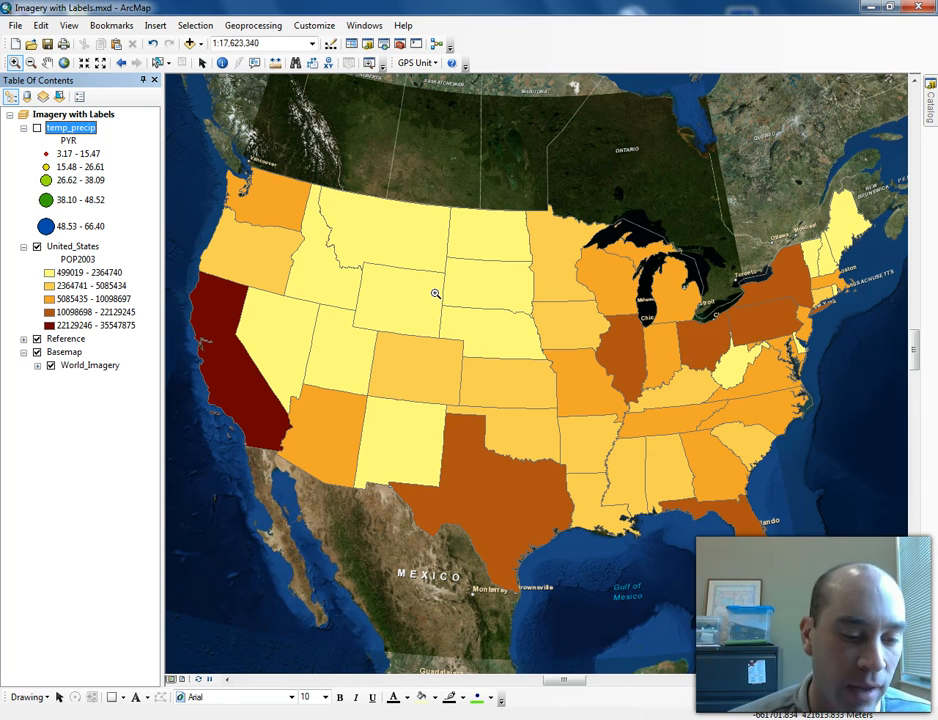
- Switch to layout view and dock the Layout toolbar with the other toolbars
left_click(185, 681)
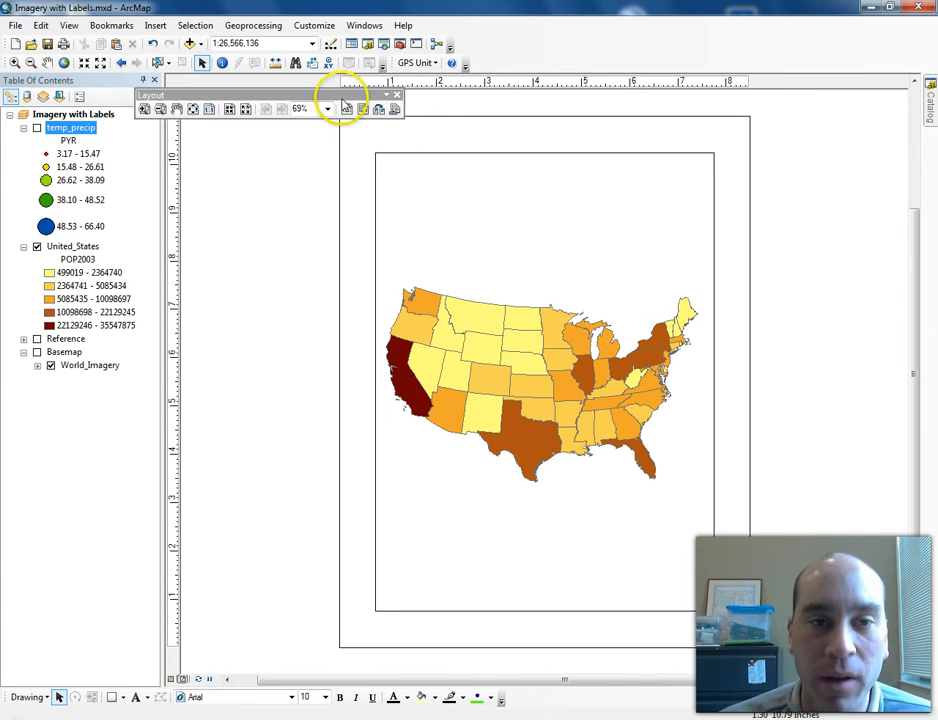
left_click_drag(203, 97, 61, 85)
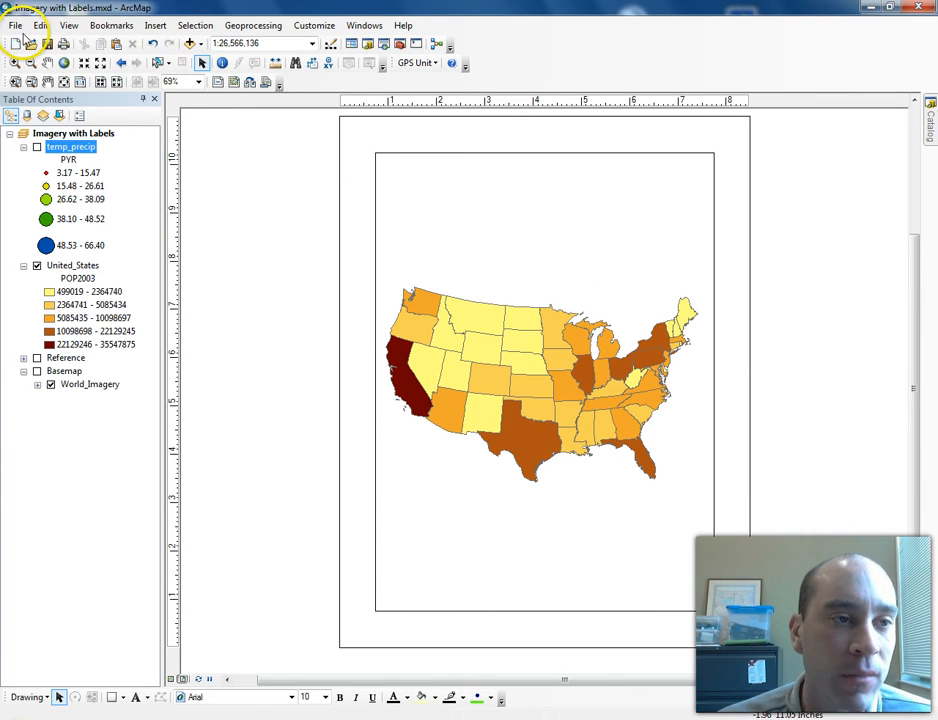
- Open Page and Print Setup, use the printer paper settings for the map page, and set landscape orientation
left_click(16, 26)
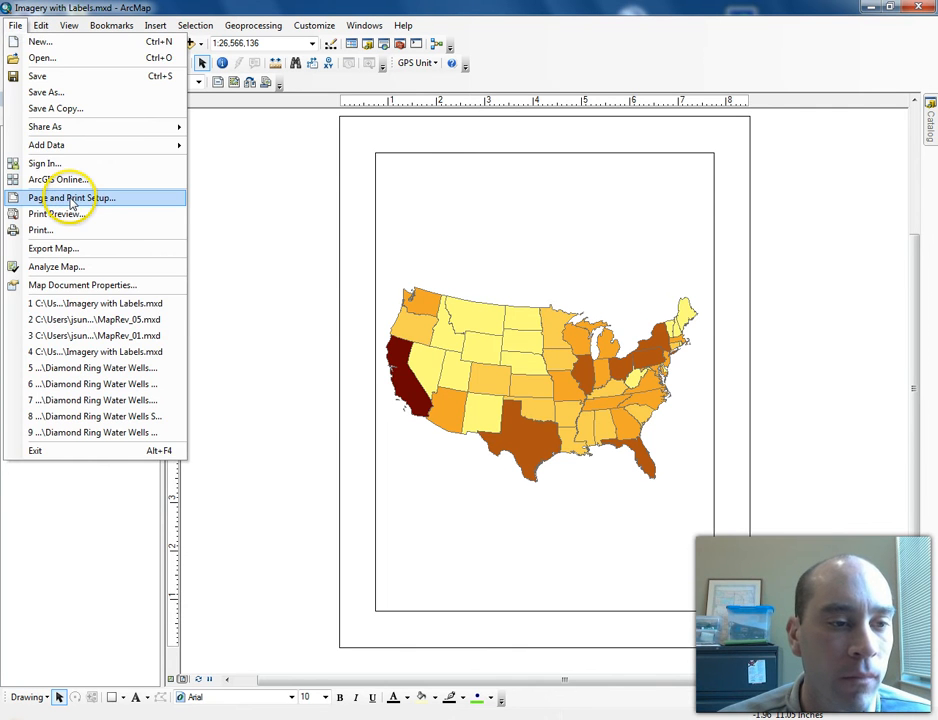
left_click(71, 199)
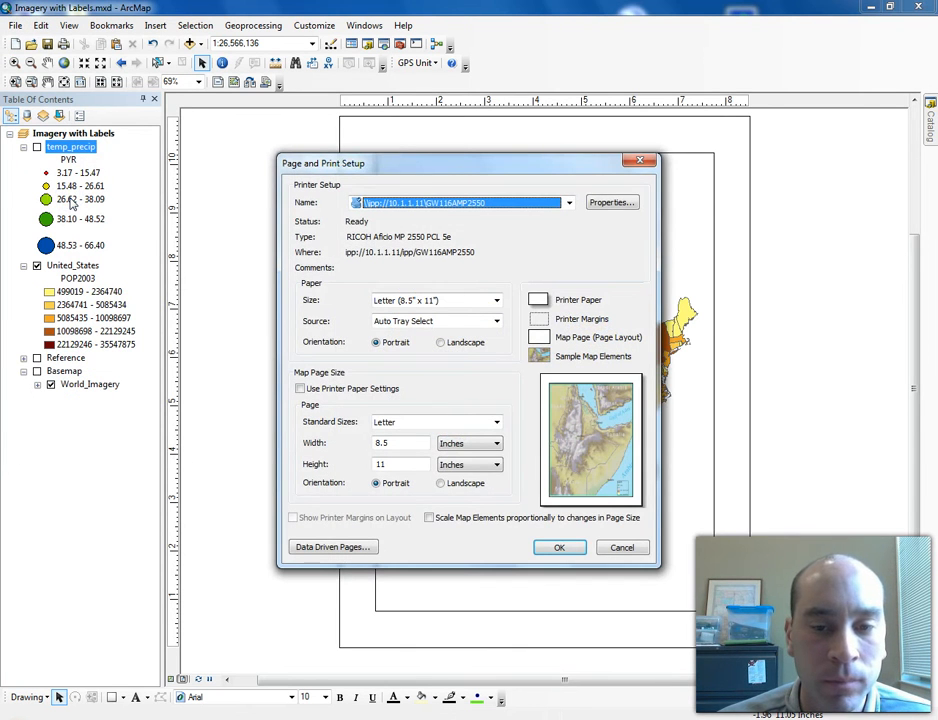
left_click_drag(438, 165, 200, 135)
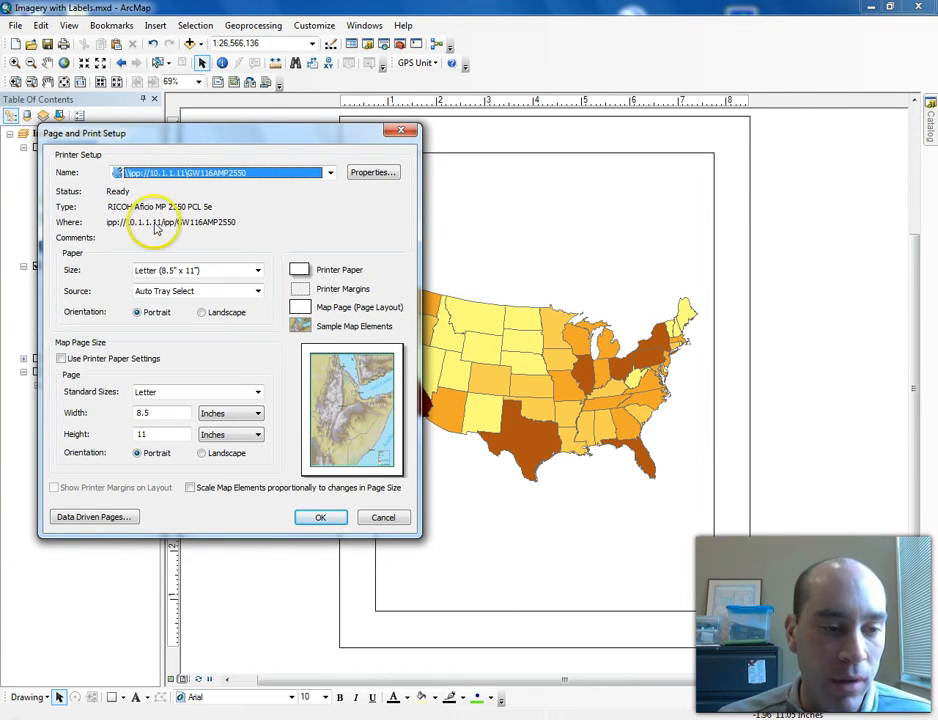
left_click(61, 359)
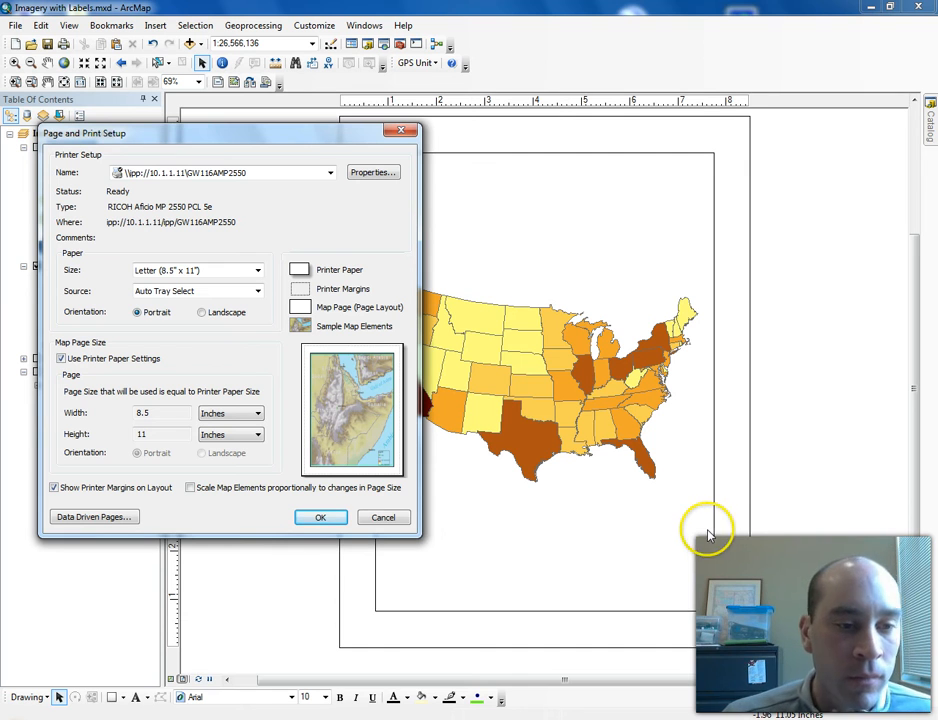
left_click(257, 272)
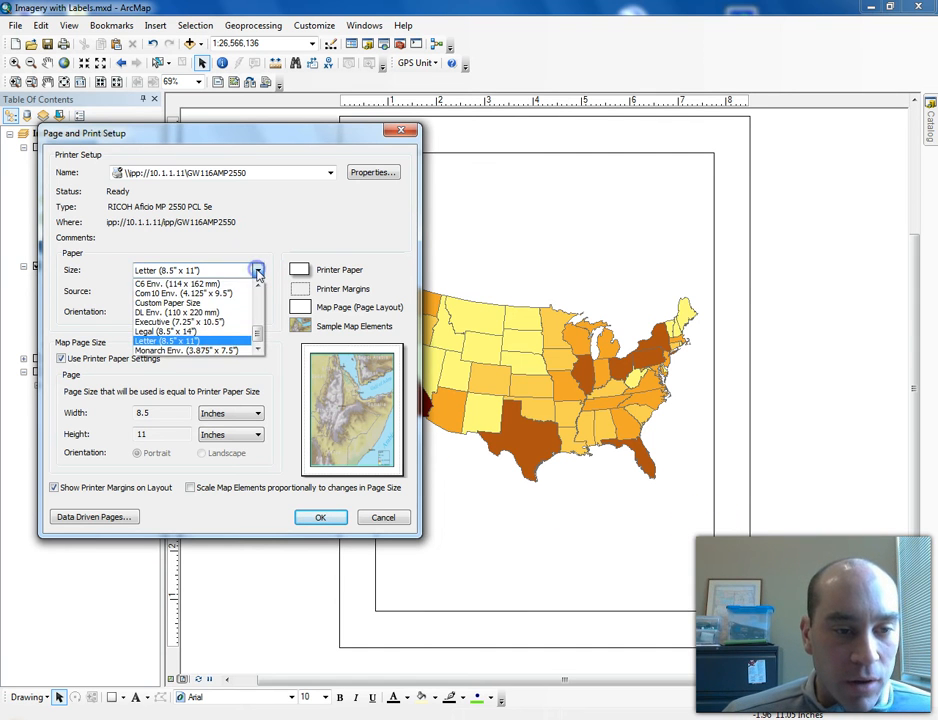
left_click(278, 282)
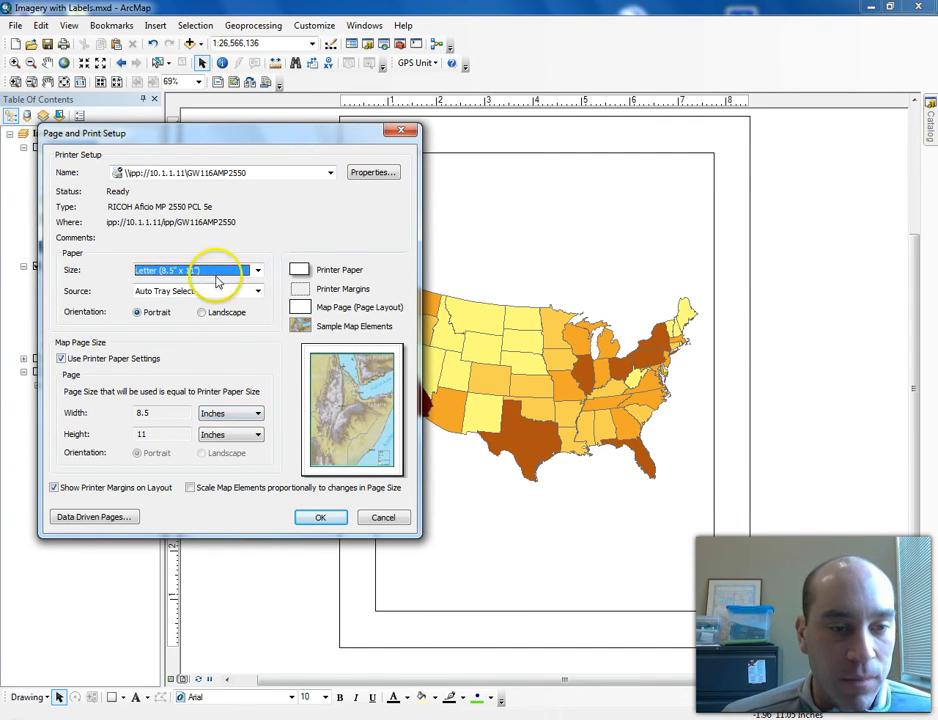
left_click(258, 271)
left_click_drag(256, 322, 258, 377)
left_click(276, 232)
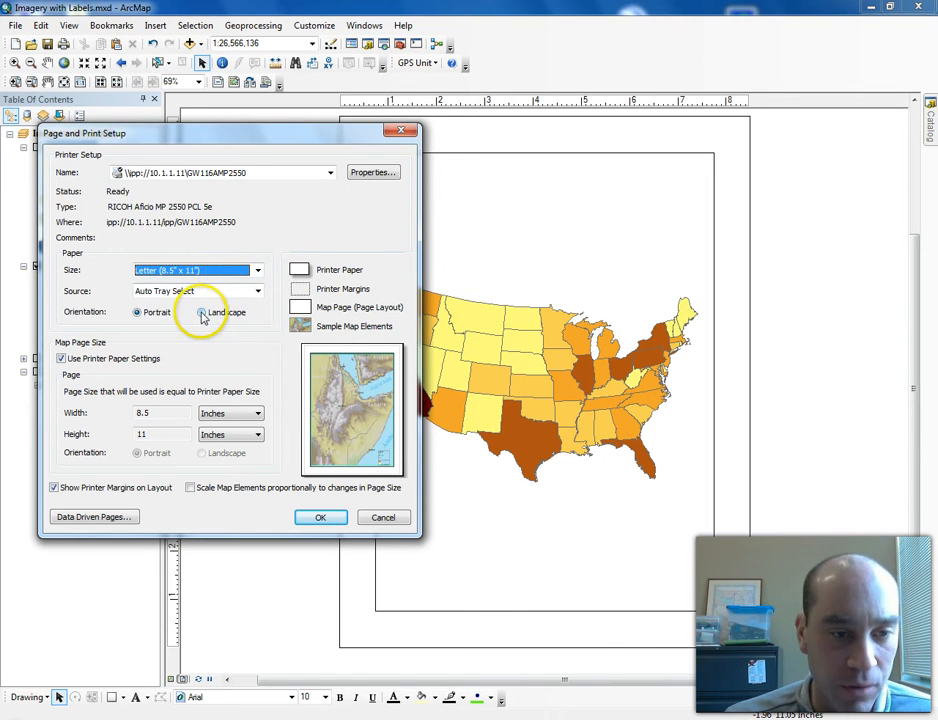
left_click(202, 313)
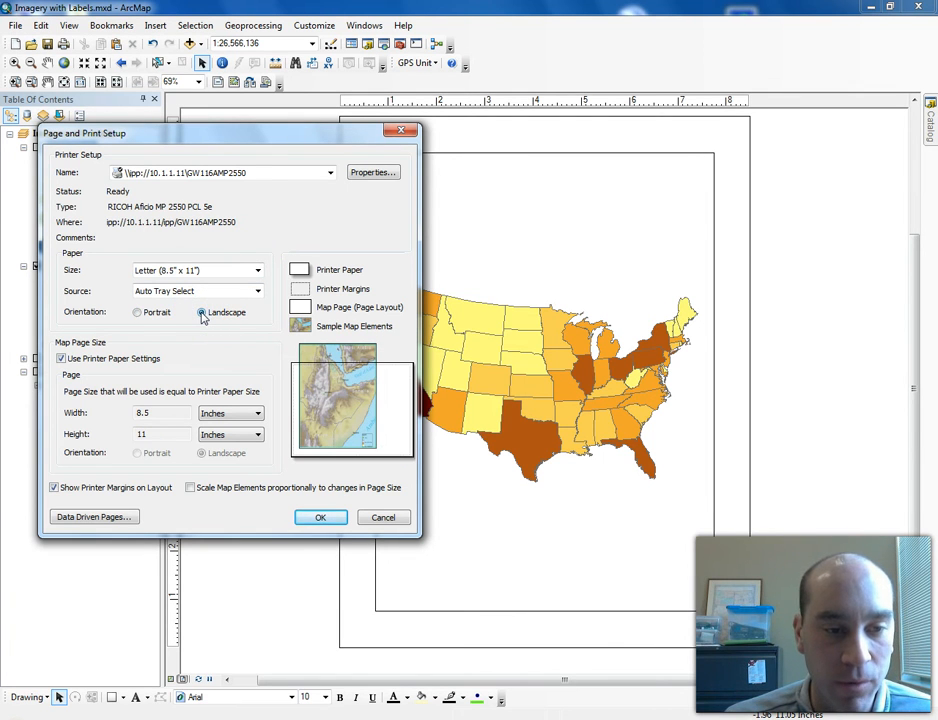
left_click(258, 270)
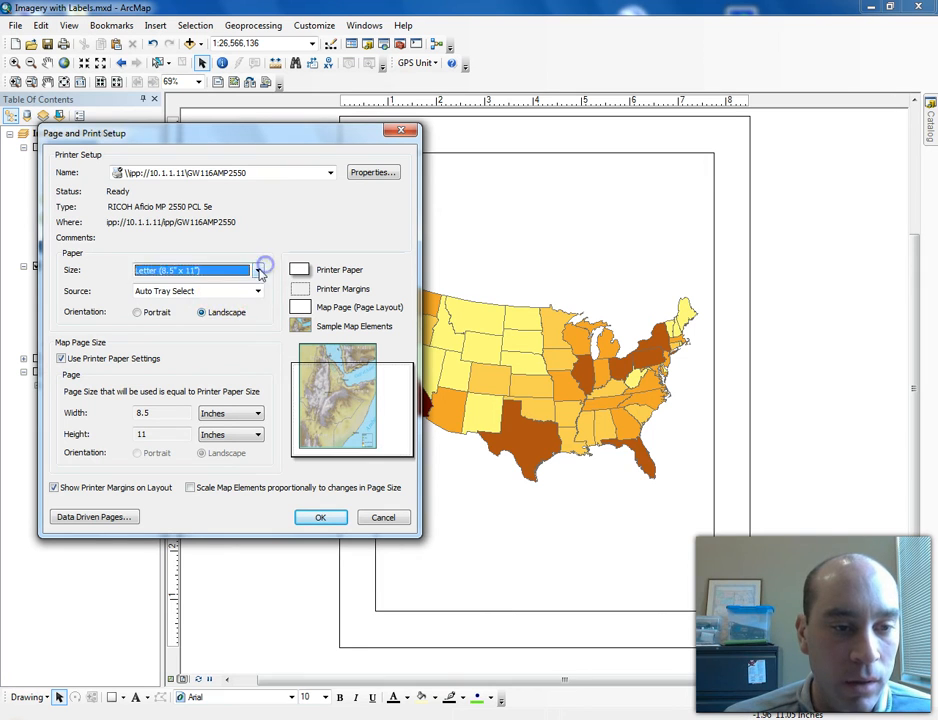
left_click_drag(258, 337, 262, 287)
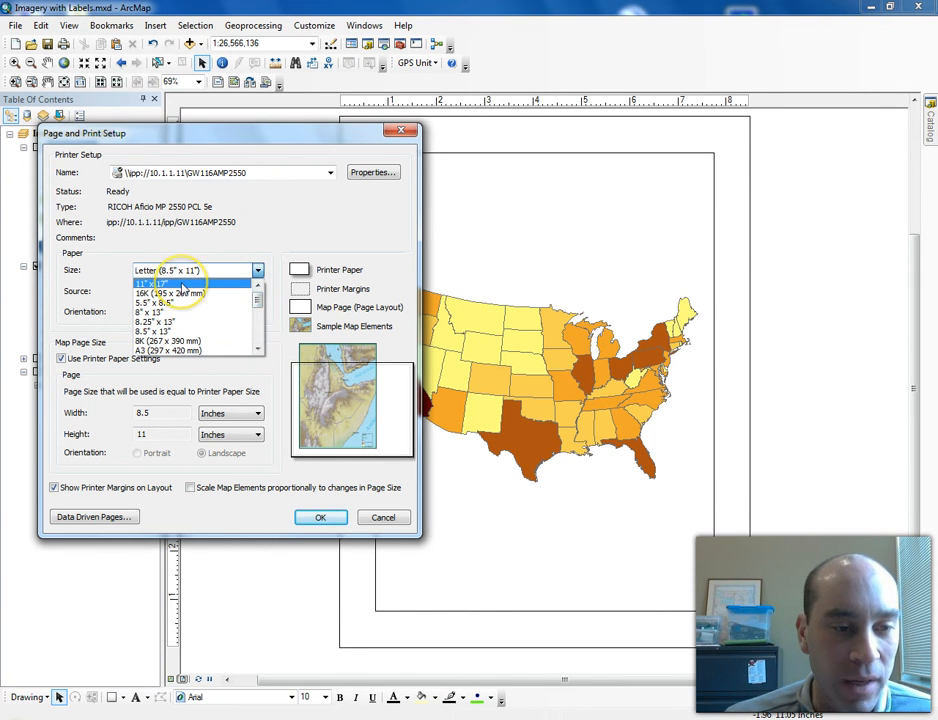
left_click(261, 225)
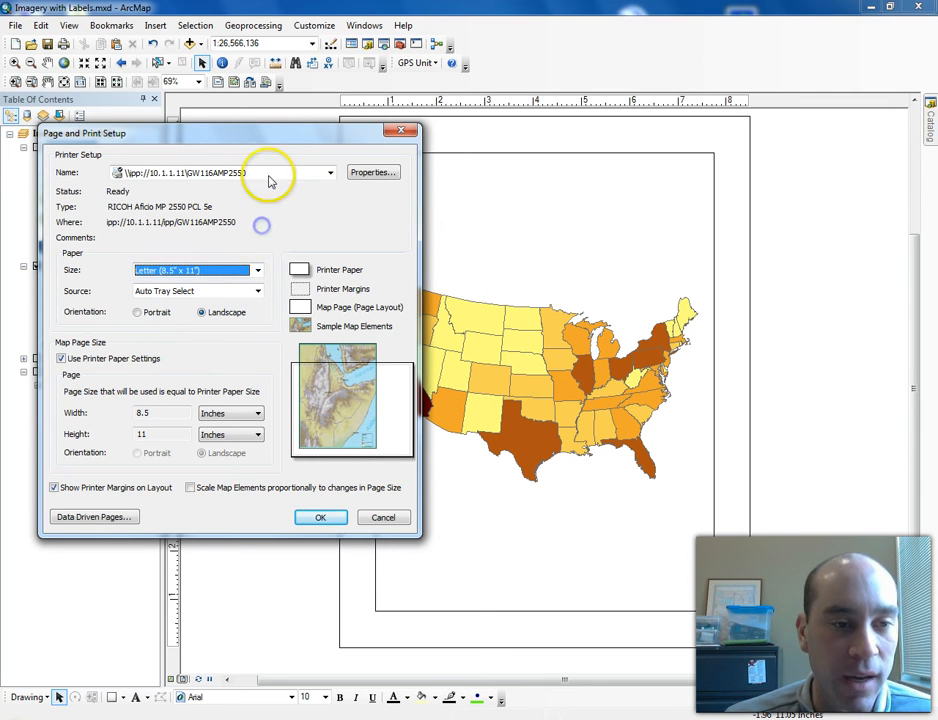
left_click(258, 270)
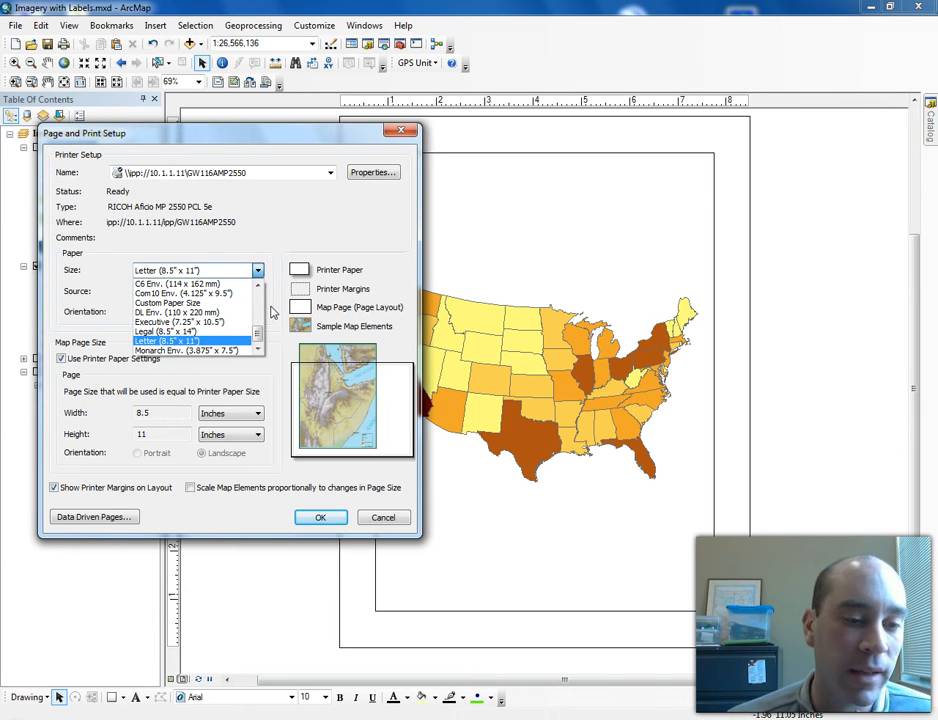
left_click(253, 230)
left_click(371, 174)
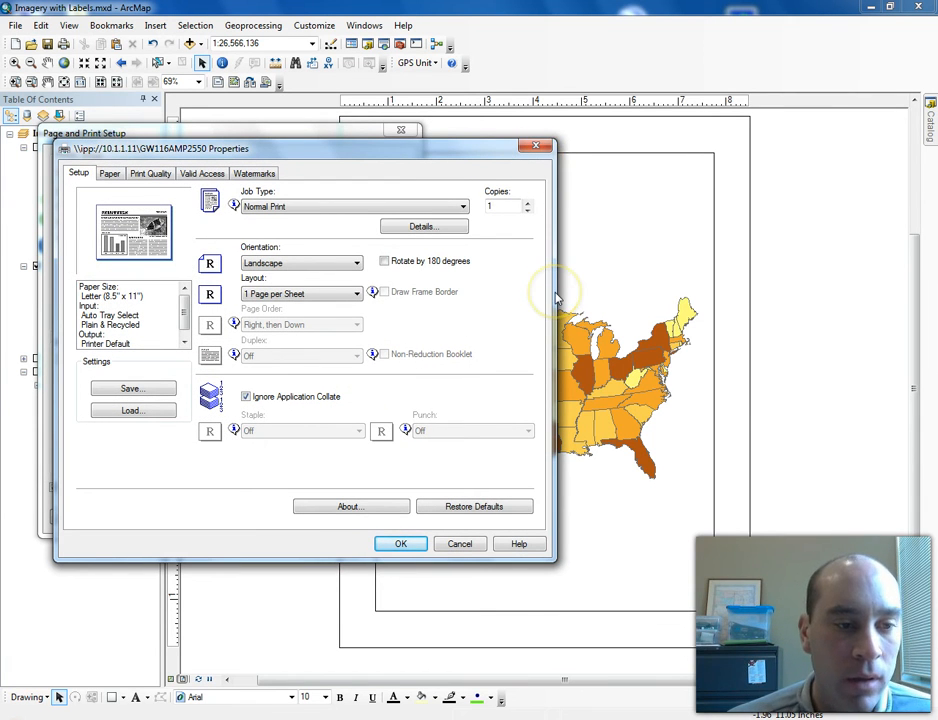
mouse_move(186, 312)
left_mouse_down()
mouse_move(186, 336)
mouse_move(186, 305)
left_mouse_up()
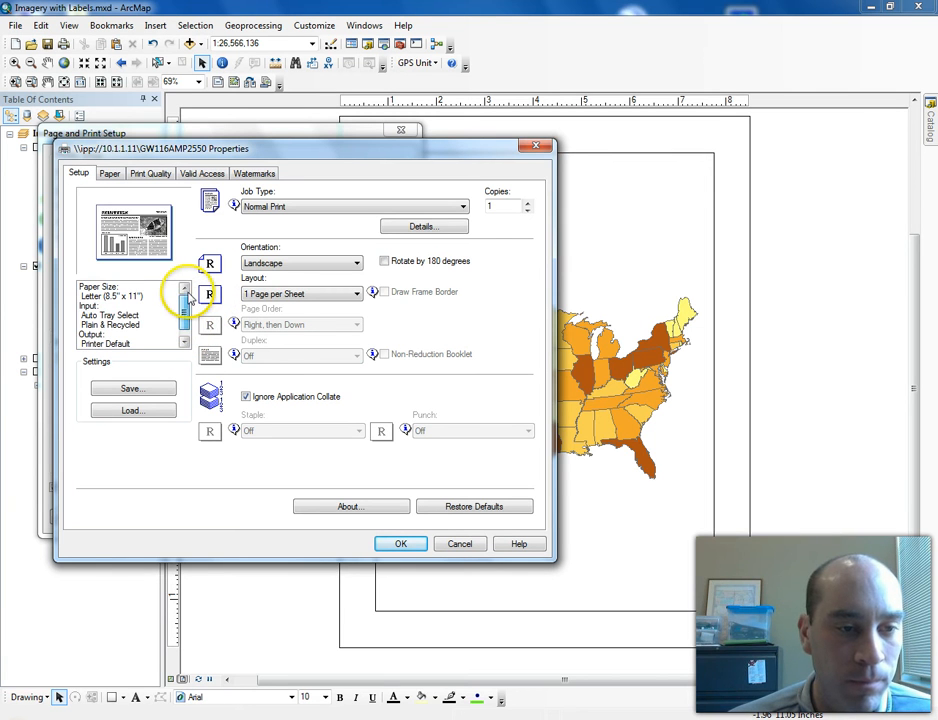
left_click(535, 149)
- Try a custom map page size of 24 by 24 inches instead of the printer paper settings
left_click(61, 358)
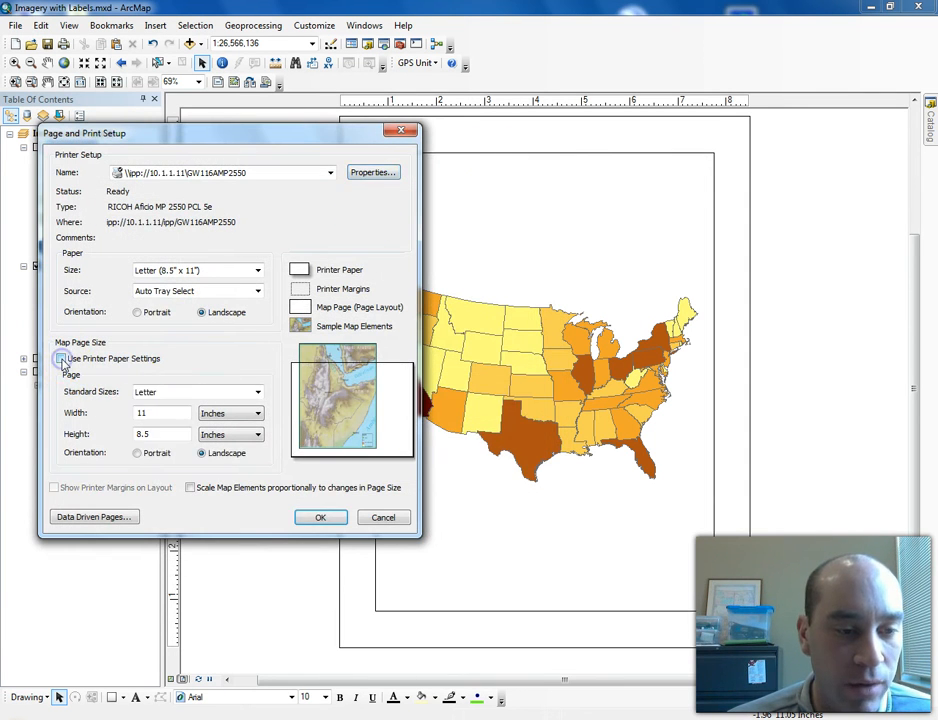
left_click_drag(163, 413, 87, 422)
type("2")
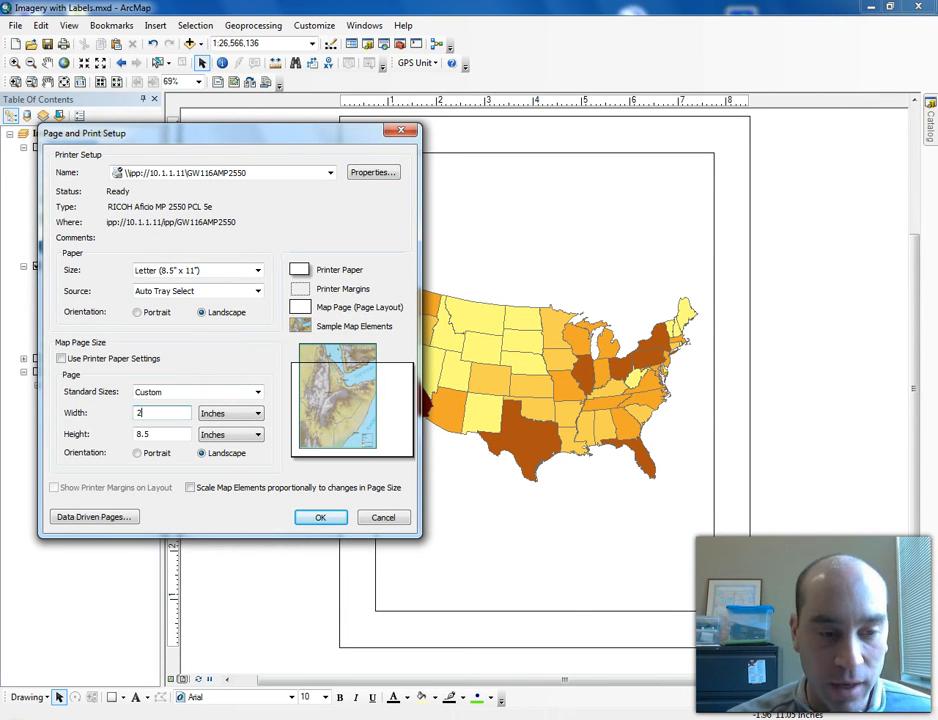
type("4")
left_click_drag(160, 436, 109, 432)
type("24")
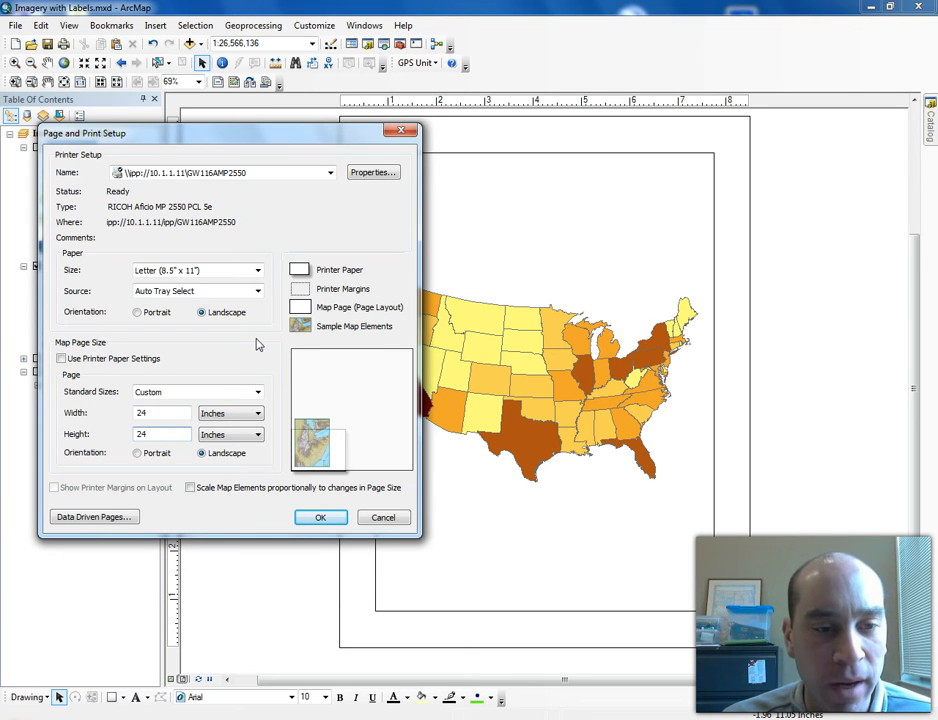
- Switch the map page back to the printer paper settings and confirm the page setup
left_click(61, 359)
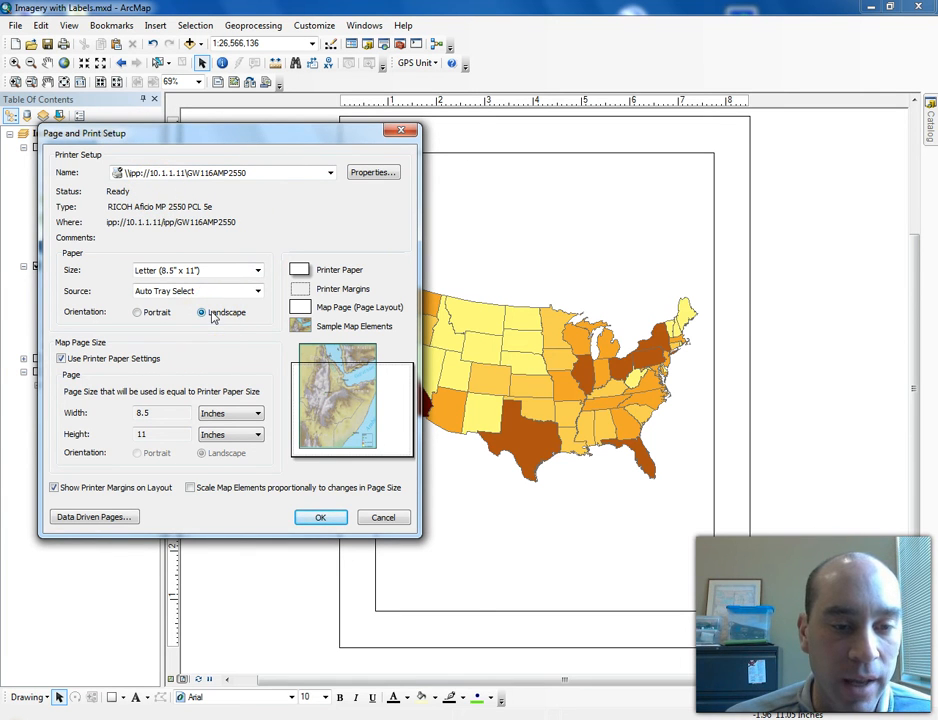
left_click(333, 522)
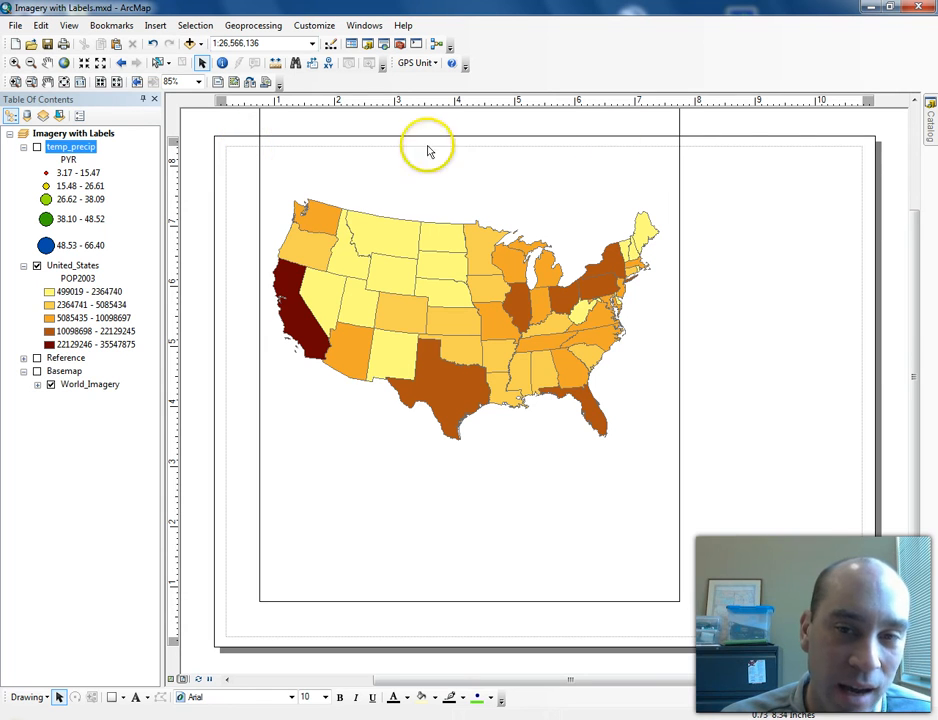
- Resize the data frame so it fills the landscape page within the margins
left_click(649, 540)
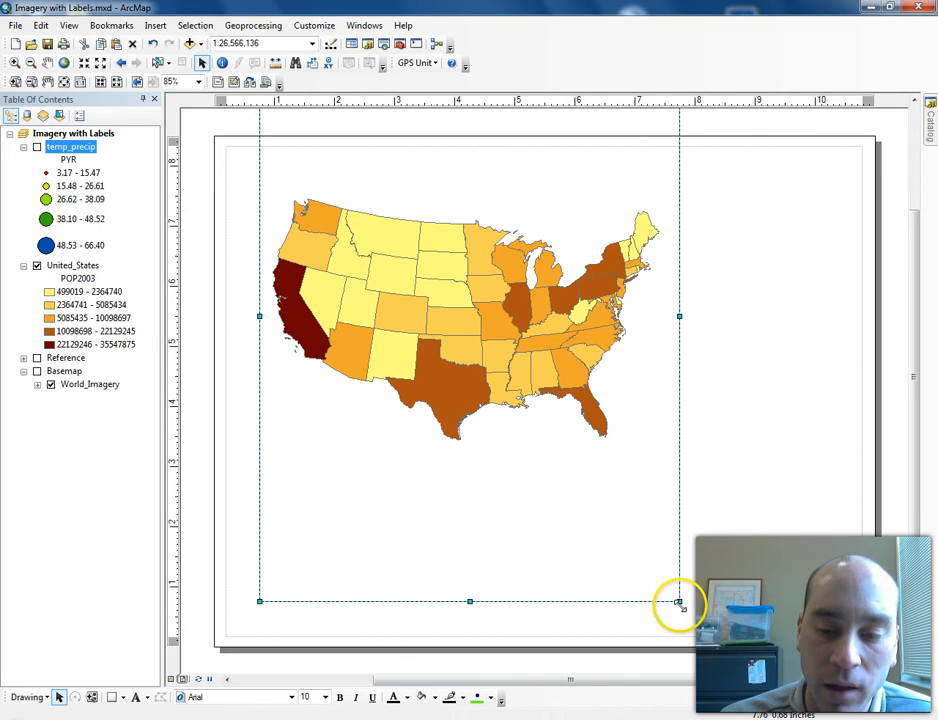
left_click(765, 409)
left_click(613, 501)
left_click_drag(679, 601, 364, 273)
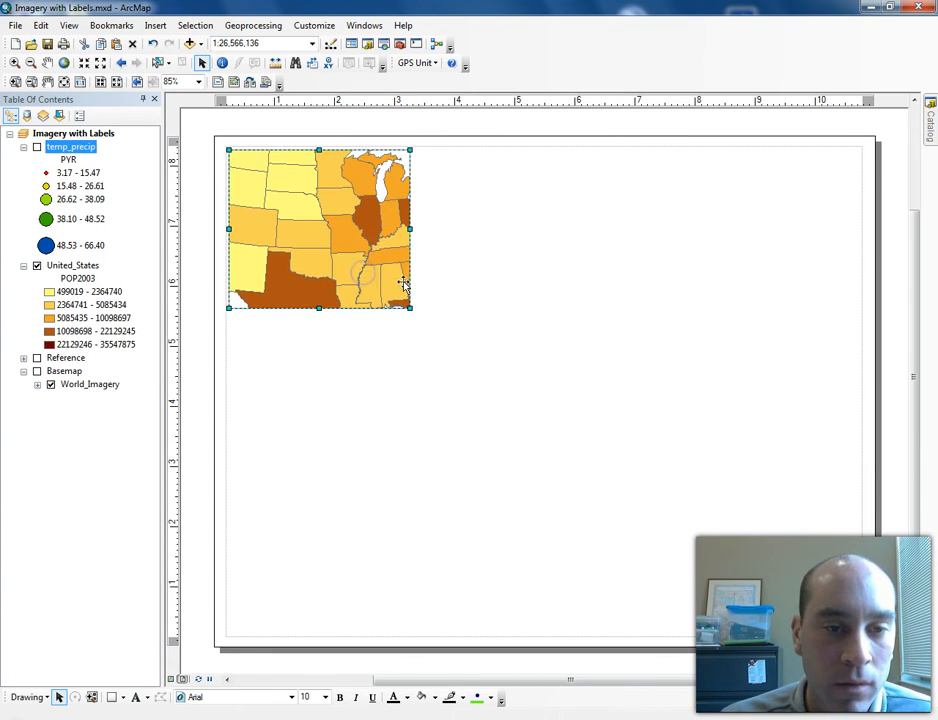
left_click_drag(600, 498, 857, 633)
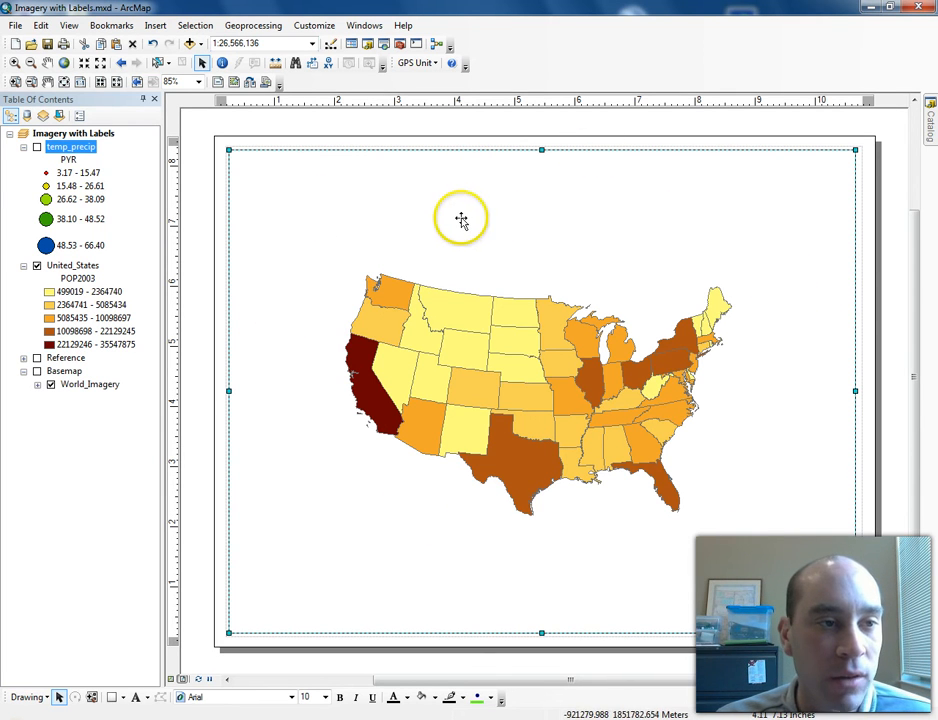
- Zoom the data frame in so the conterminous United States fills the map frame
left_click(14, 63)
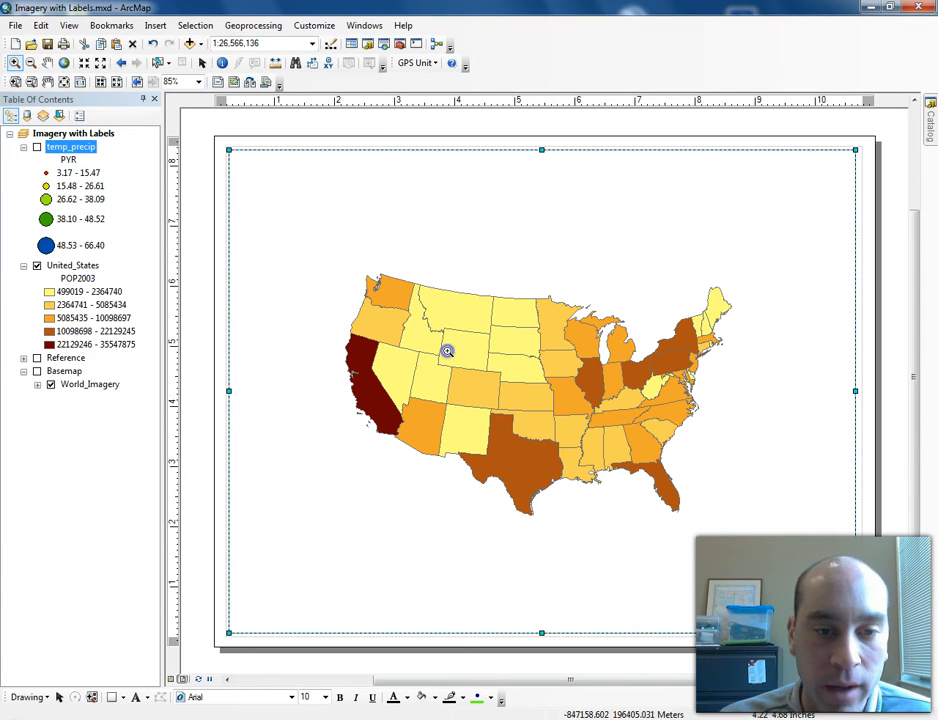
left_click_drag(694, 519, 738, 548)
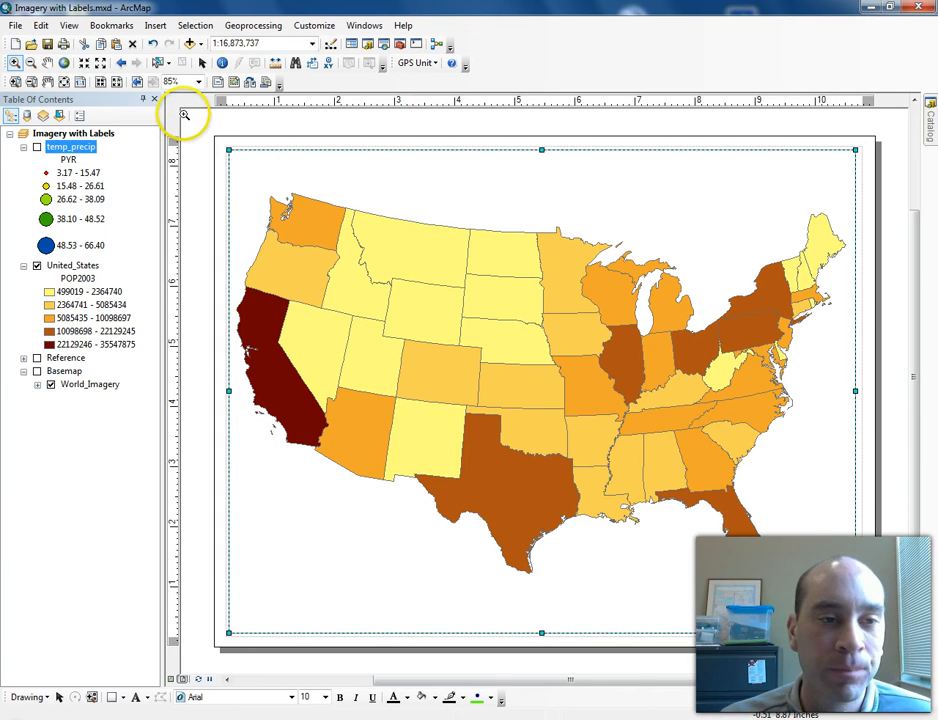
- Set the data frame's background to Lt Blue in its frame properties
left_click(99, 135)
double_click(100, 134)
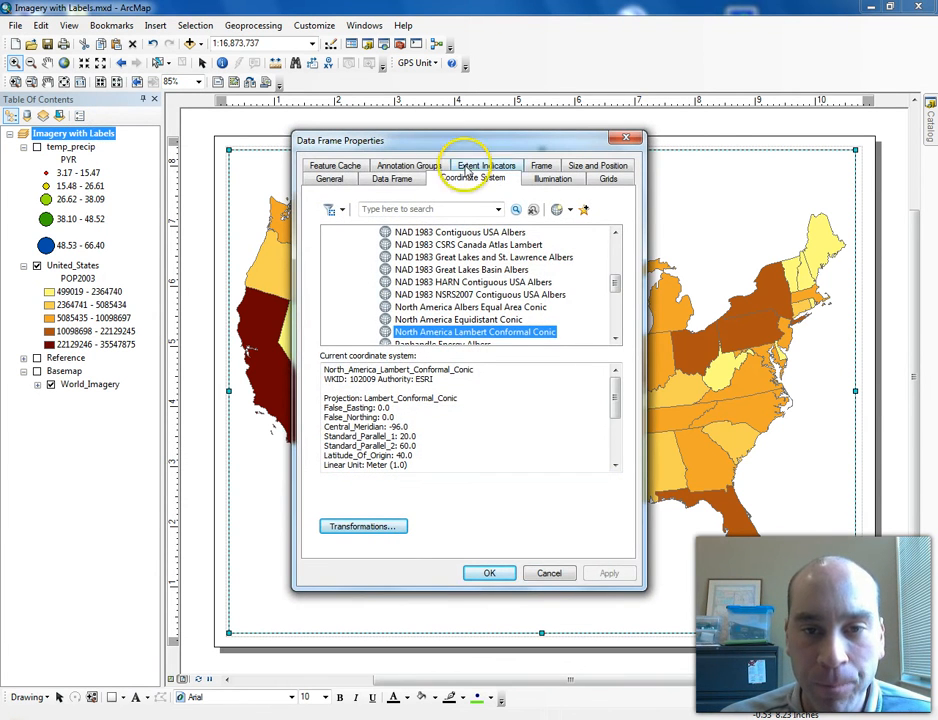
left_click(540, 166)
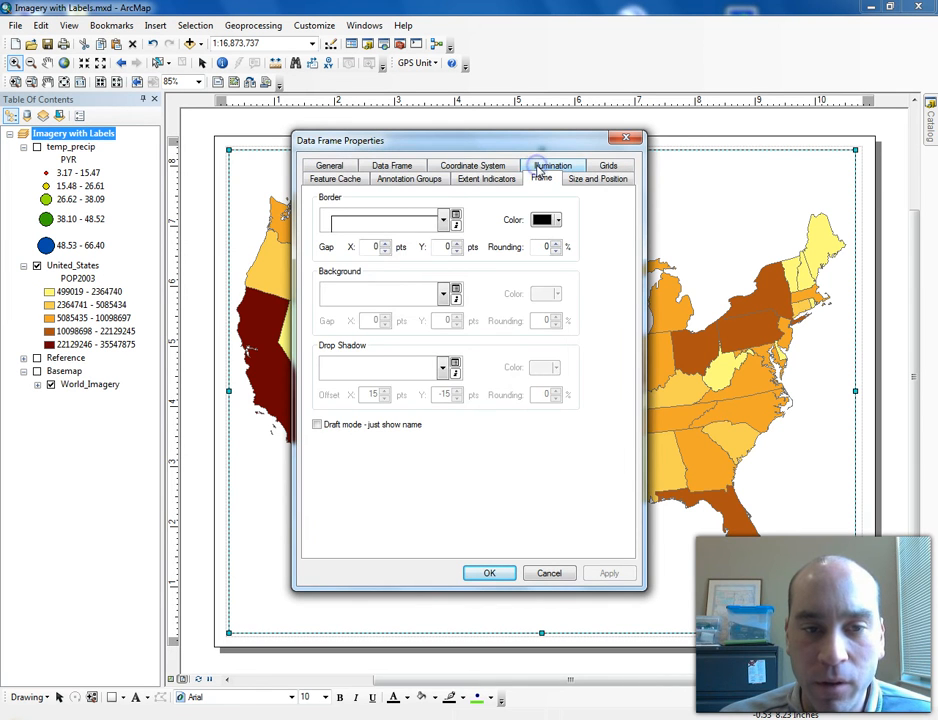
left_click(443, 293)
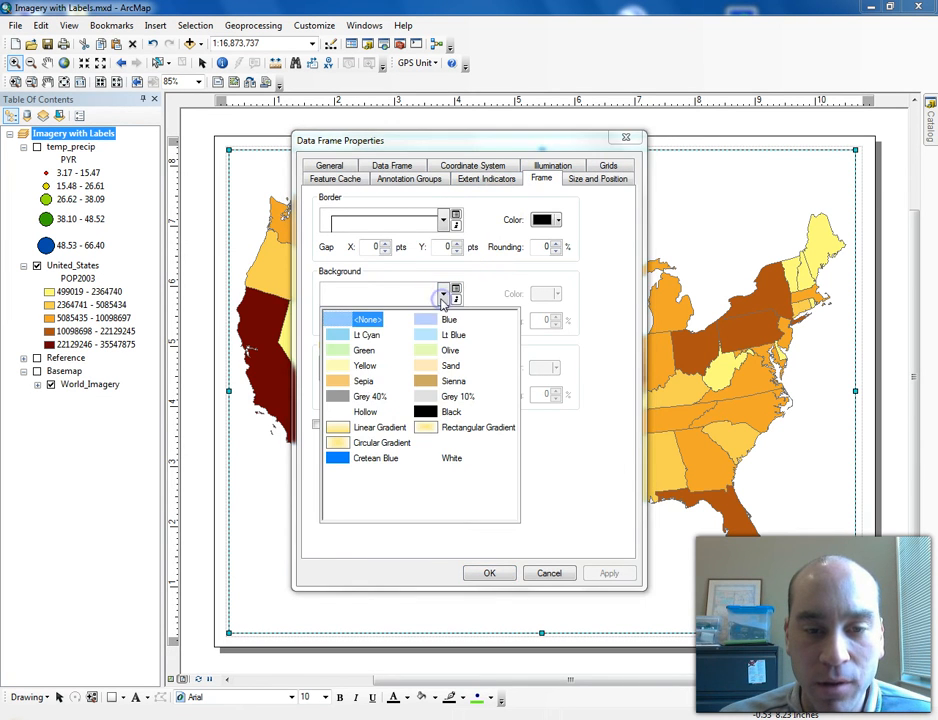
left_click(440, 334)
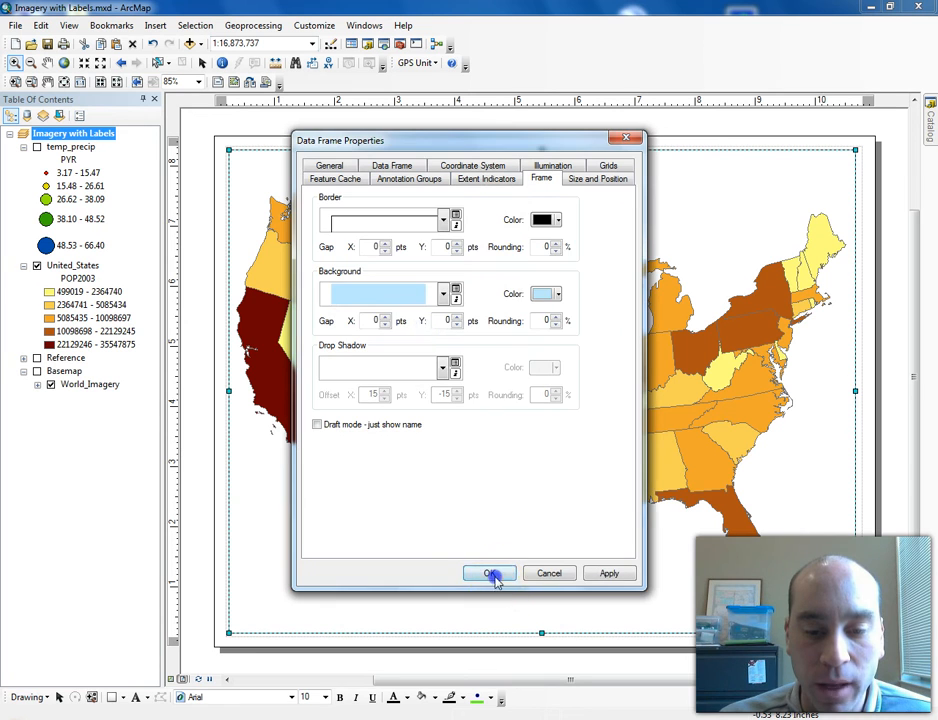
left_click(490, 574)
left_click(366, 402)
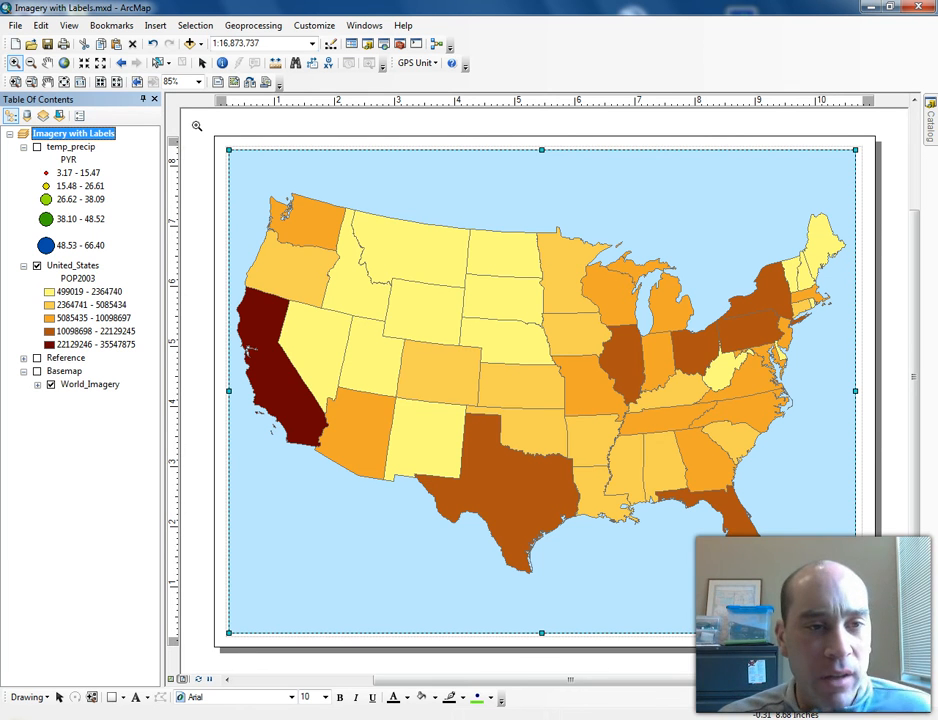
- Dock the Layout toolbar in the top toolbar row beside the other tools
left_click(15, 64)
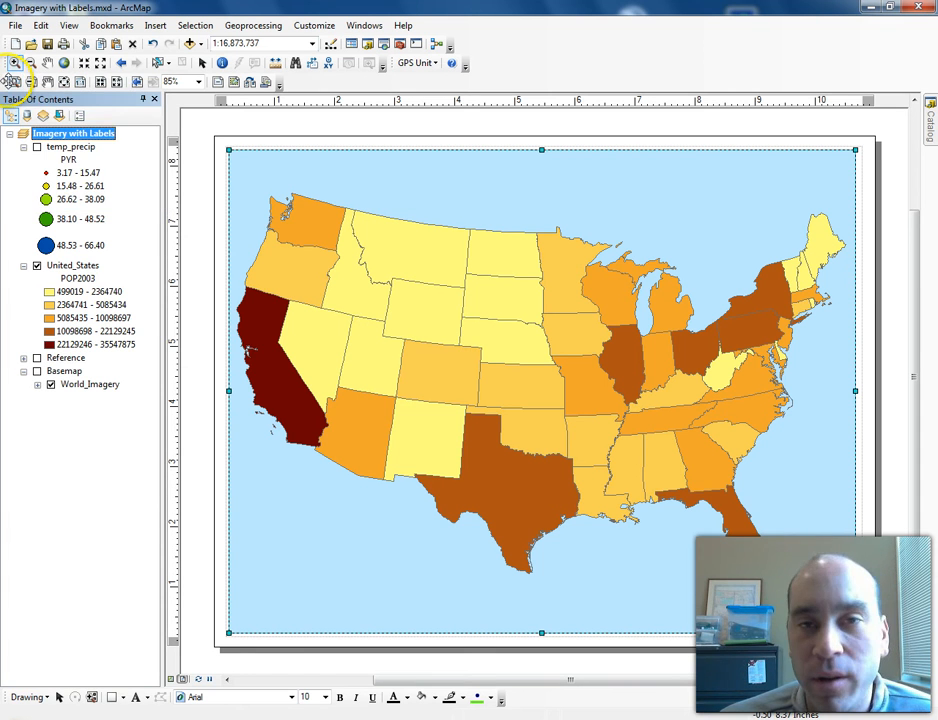
left_click_drag(4, 81, 479, 64)
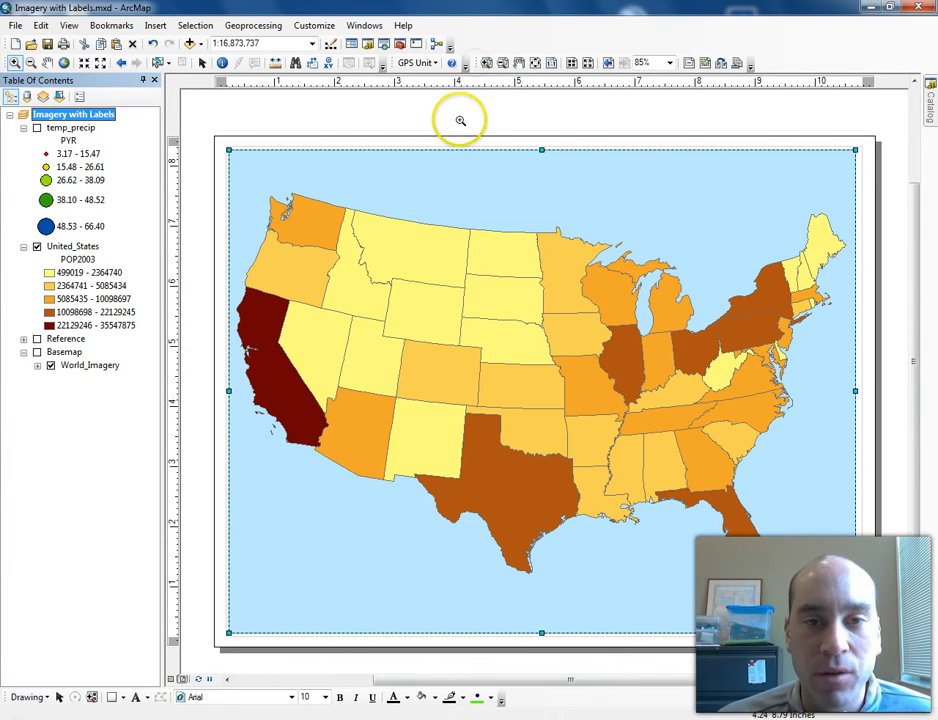
left_click(15, 62)
left_click_drag(373, 268, 487, 369)
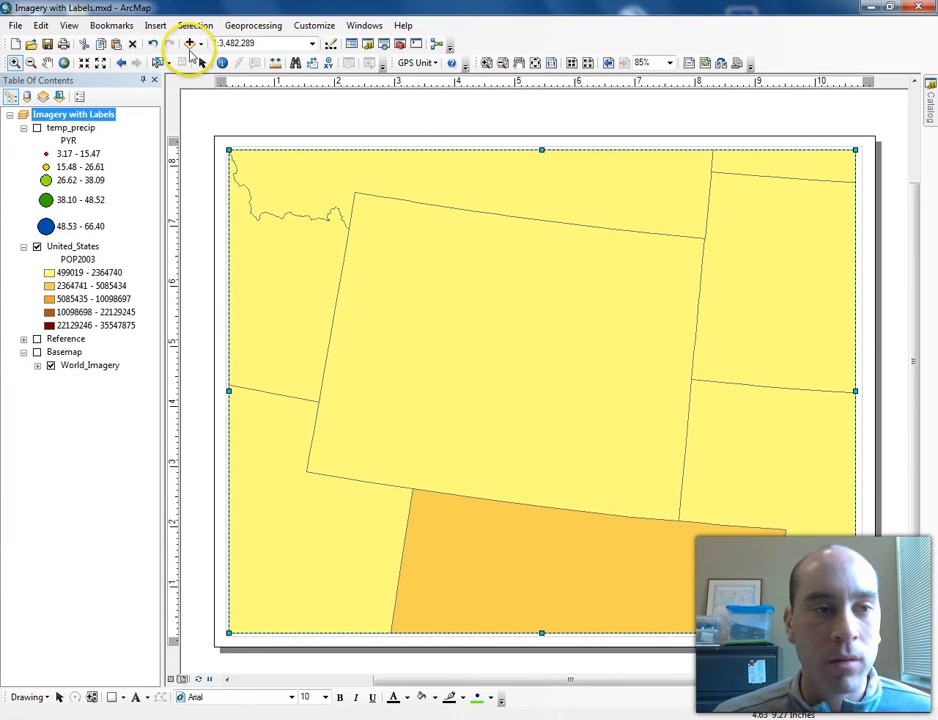
left_click(120, 64)
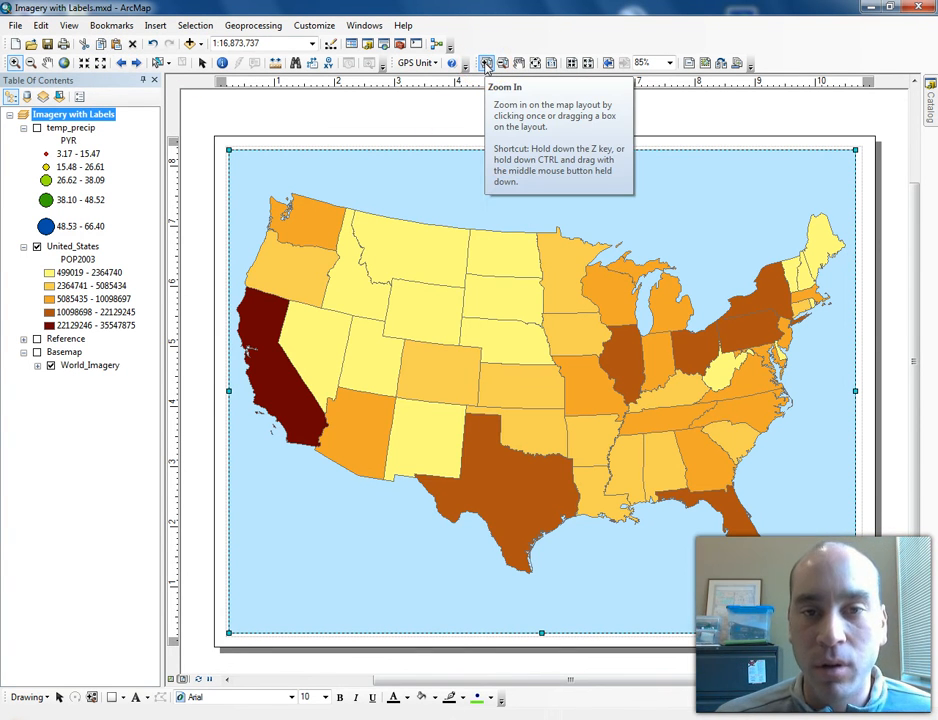
- Zoom into the page's top-left corner with the layout zoom tool and return to the whole page
left_click(486, 63)
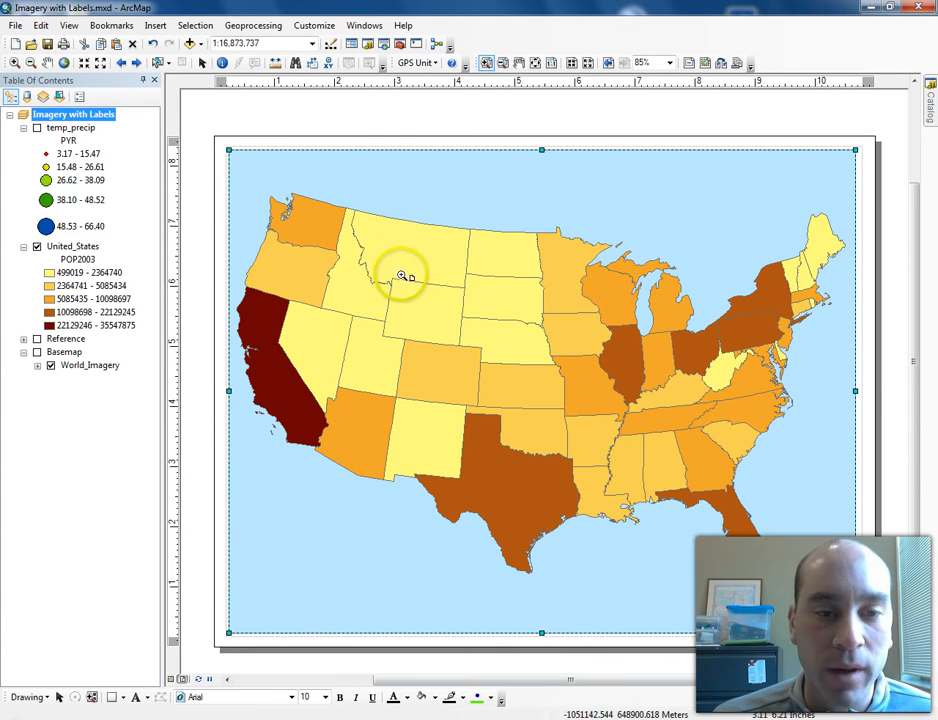
left_click_drag(194, 114, 357, 298)
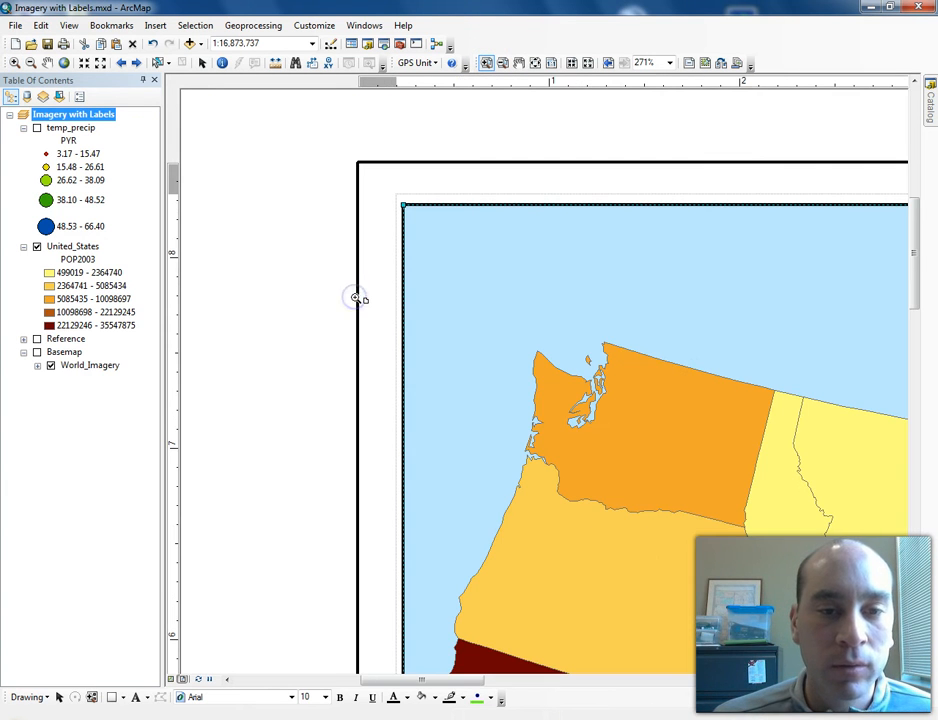
left_click_drag(299, 117, 838, 565)
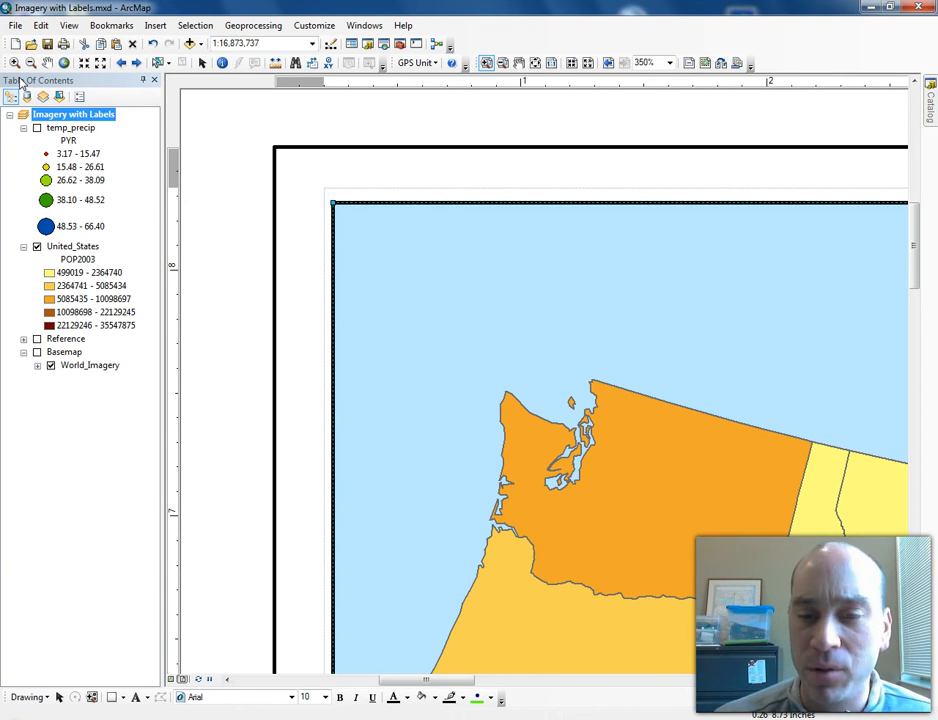
left_click(535, 63)
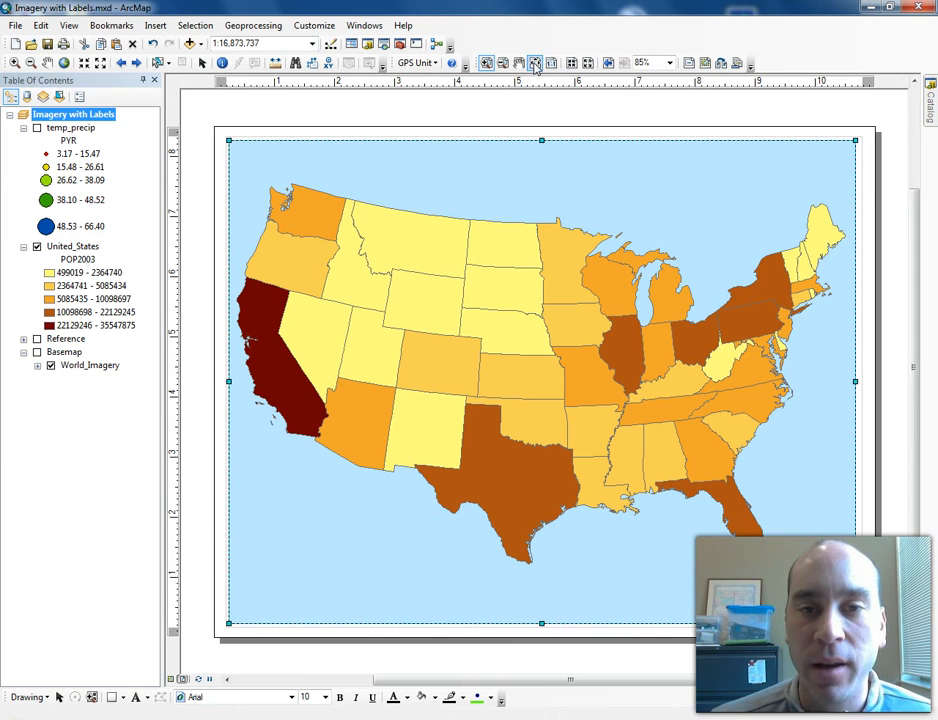
left_click(535, 63)
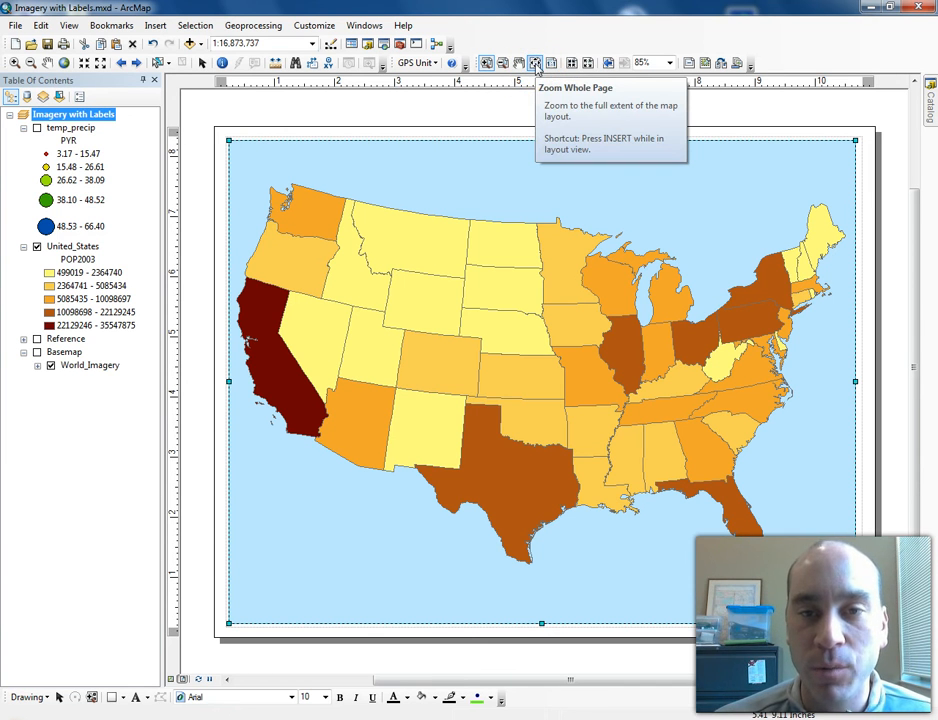
left_click(15, 62)
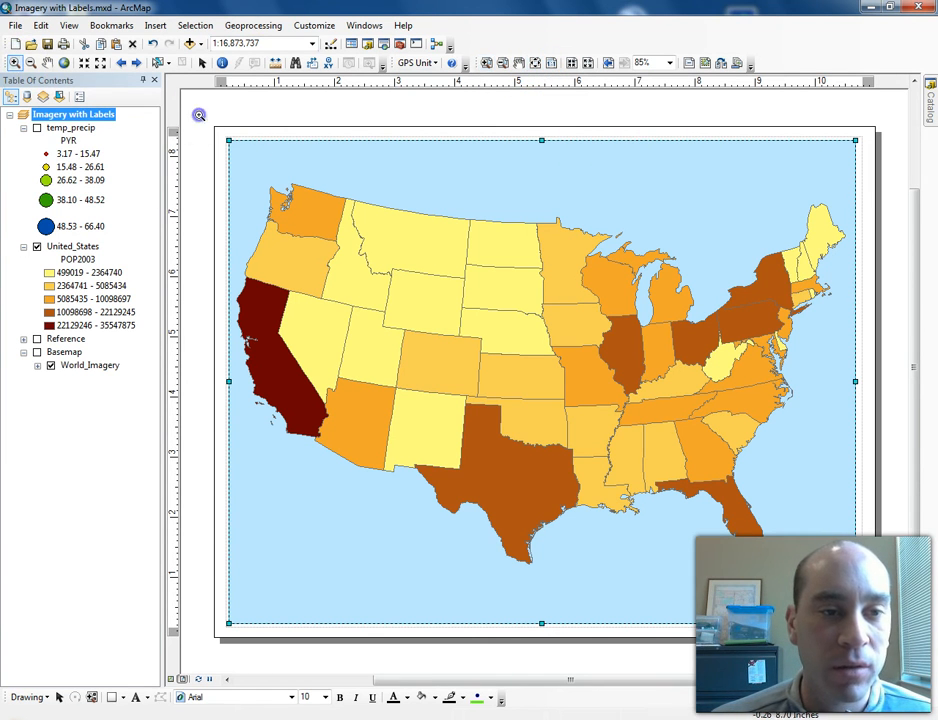
left_click(486, 62)
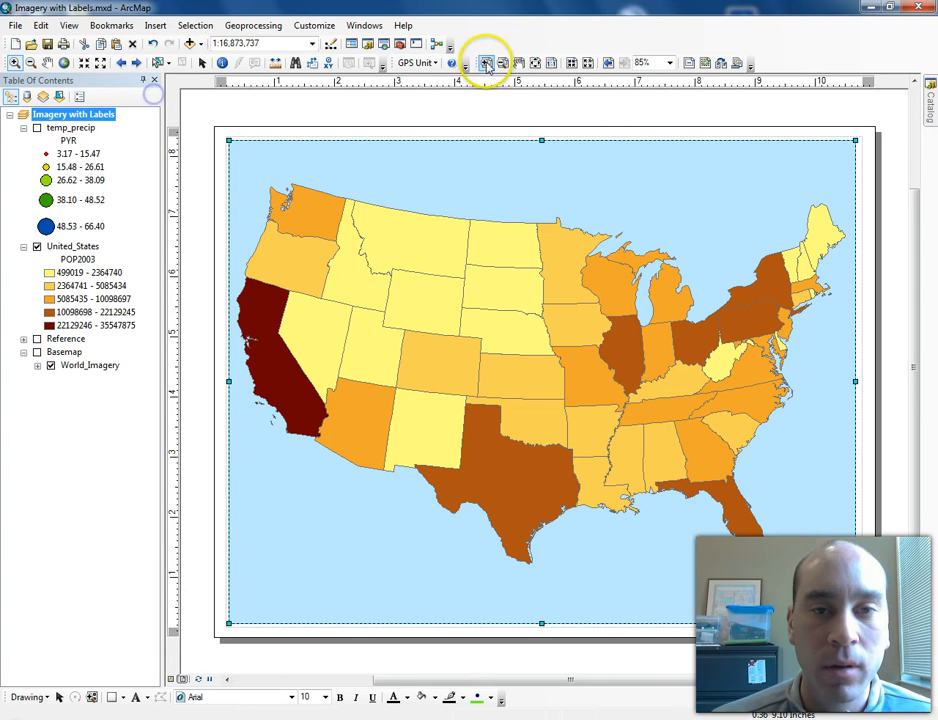
left_click_drag(193, 105, 327, 253)
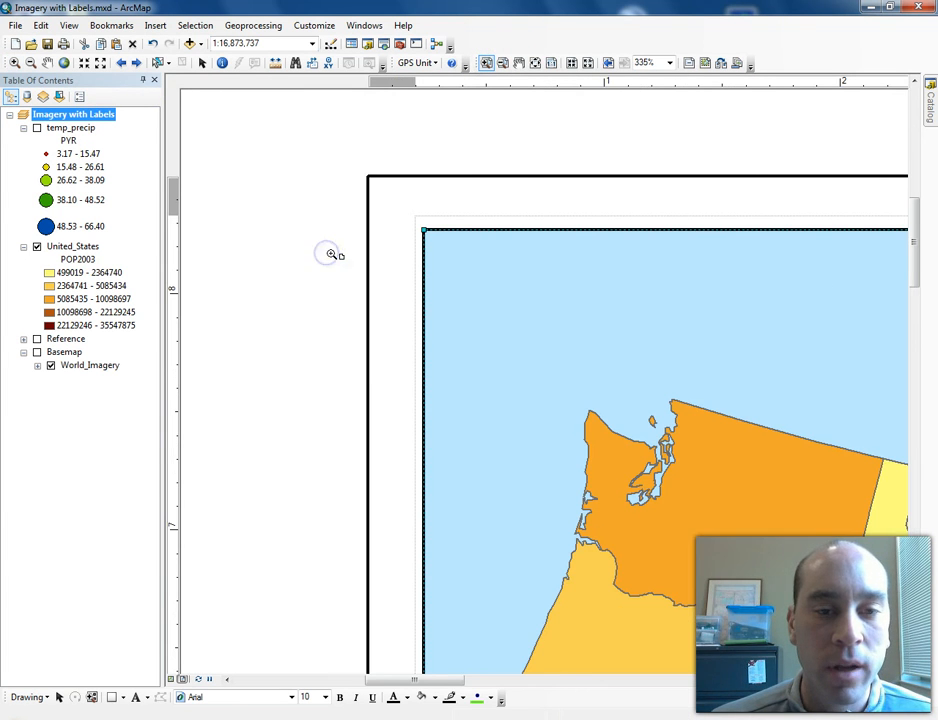
left_click(535, 62)
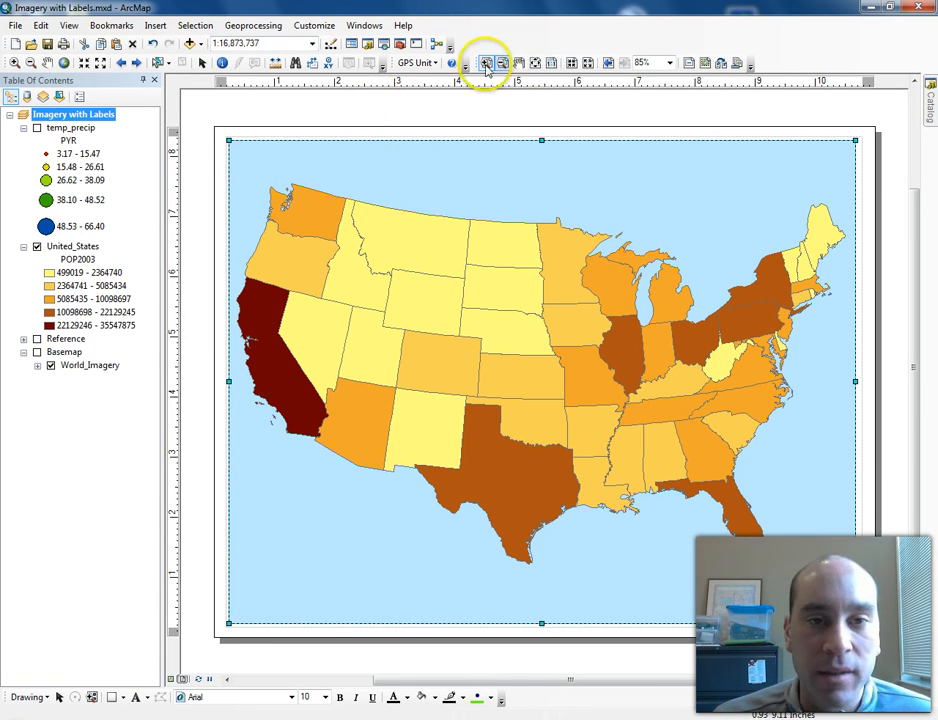
- Insert a map title on the layout and nudge it toward the top of the map
left_click(156, 26)
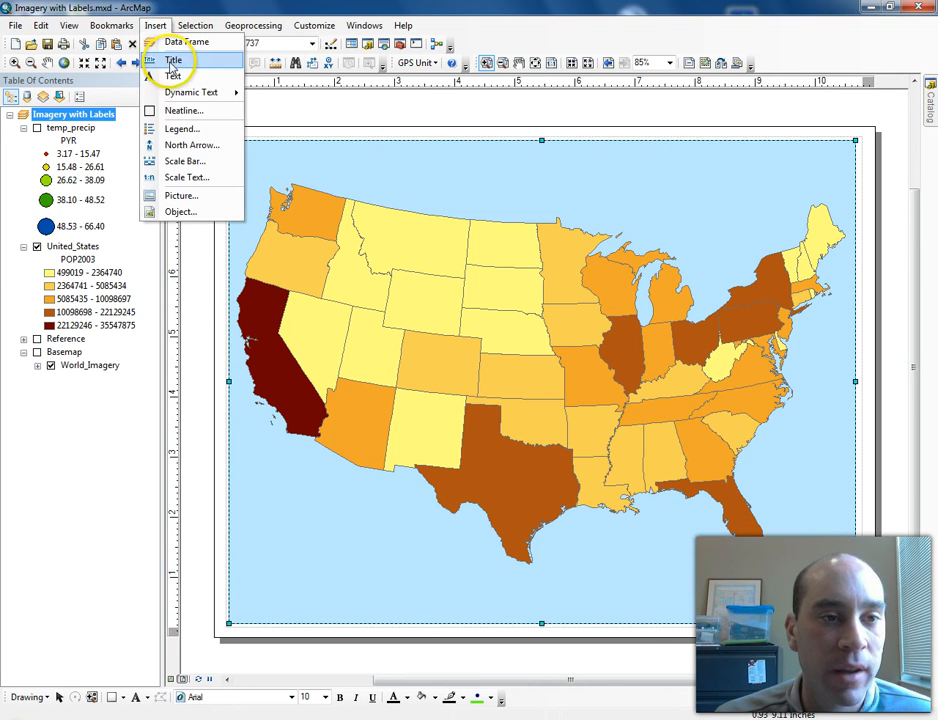
left_click(171, 60)
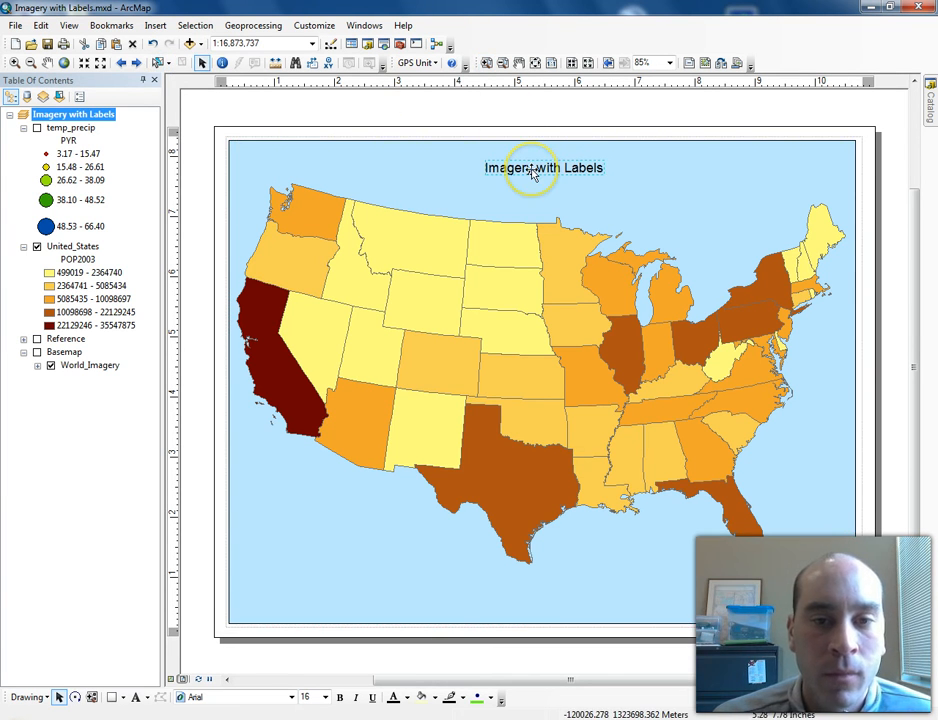
mouse_move(533, 173)
left_mouse_down()
mouse_move(517, 160)
mouse_move(527, 163)
left_mouse_up()
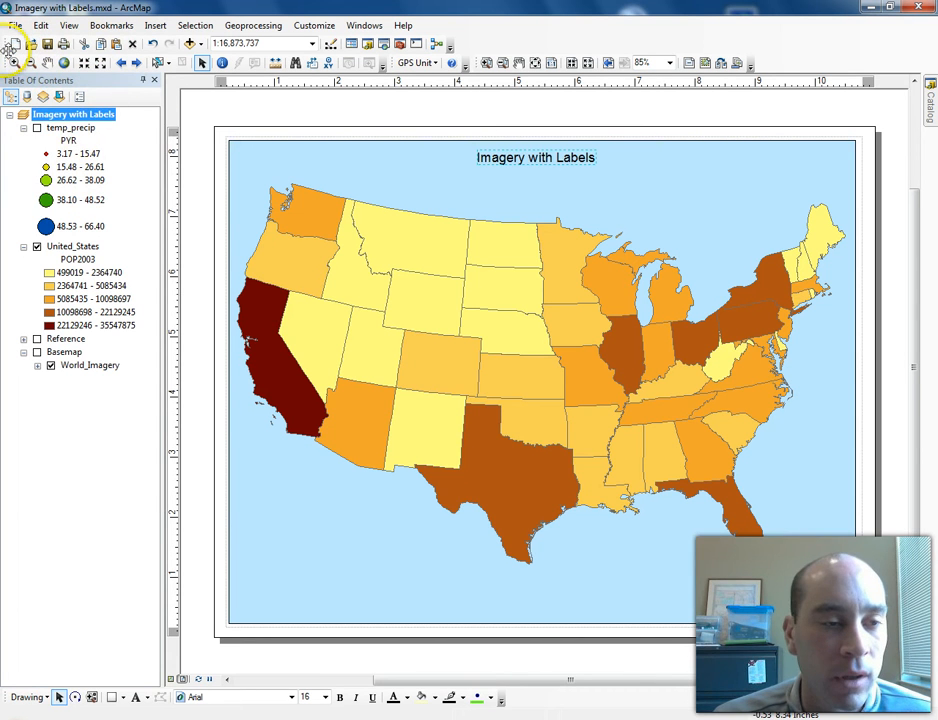
- Change the title text to "Population in The United States, Year 2003"
double_click(511, 166)
key("Delete")
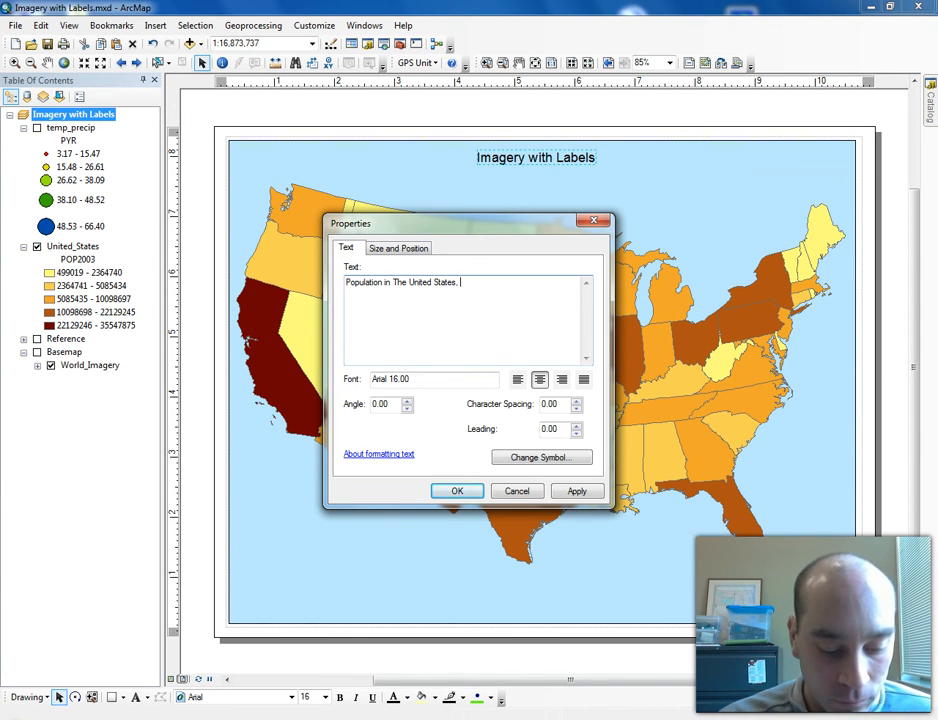
type("2003")
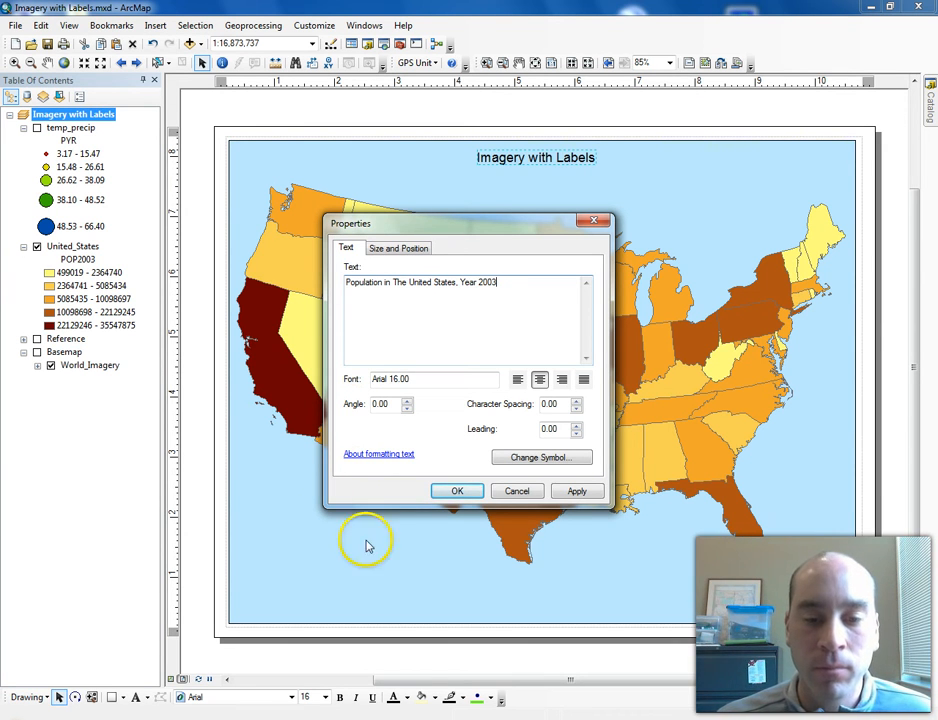
- Make the title bold at size 24 and position it centred along the top of the map
left_click(530, 458)
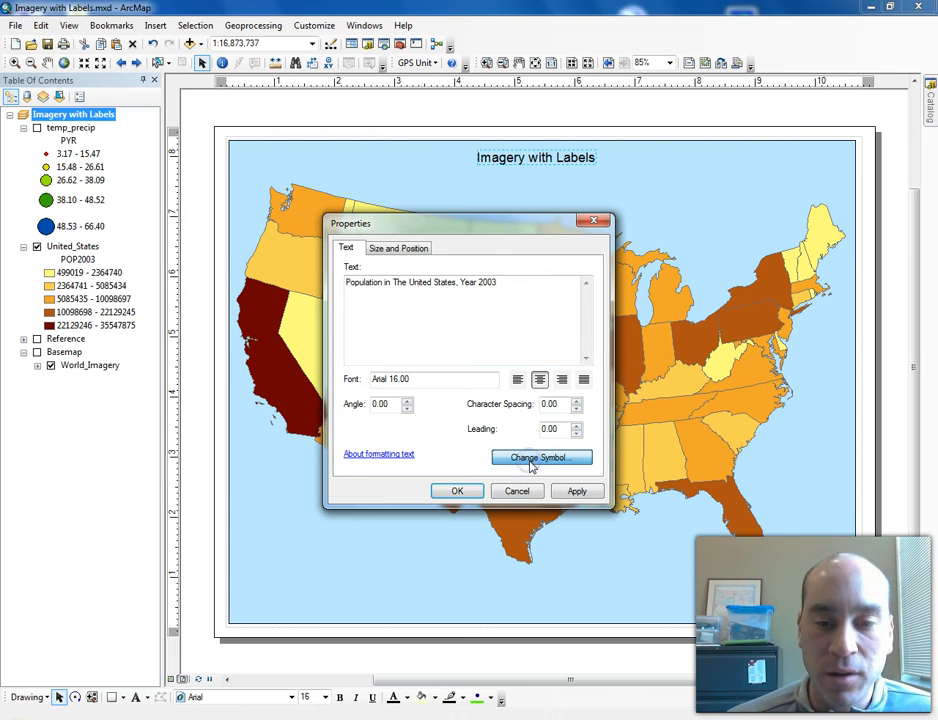
left_click(577, 383)
left_click(617, 357)
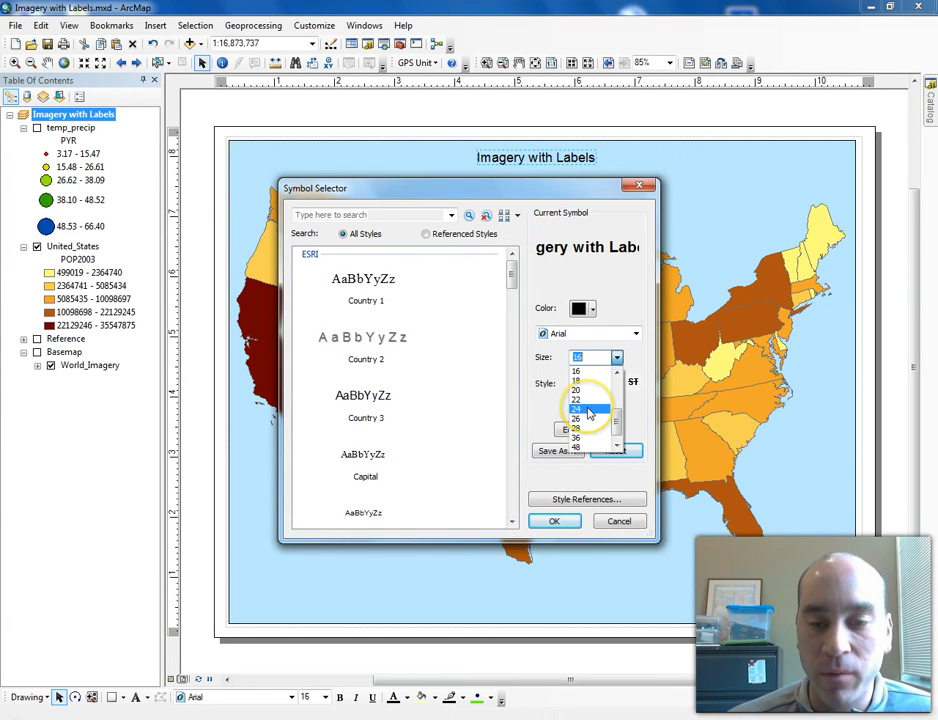
left_click(589, 410)
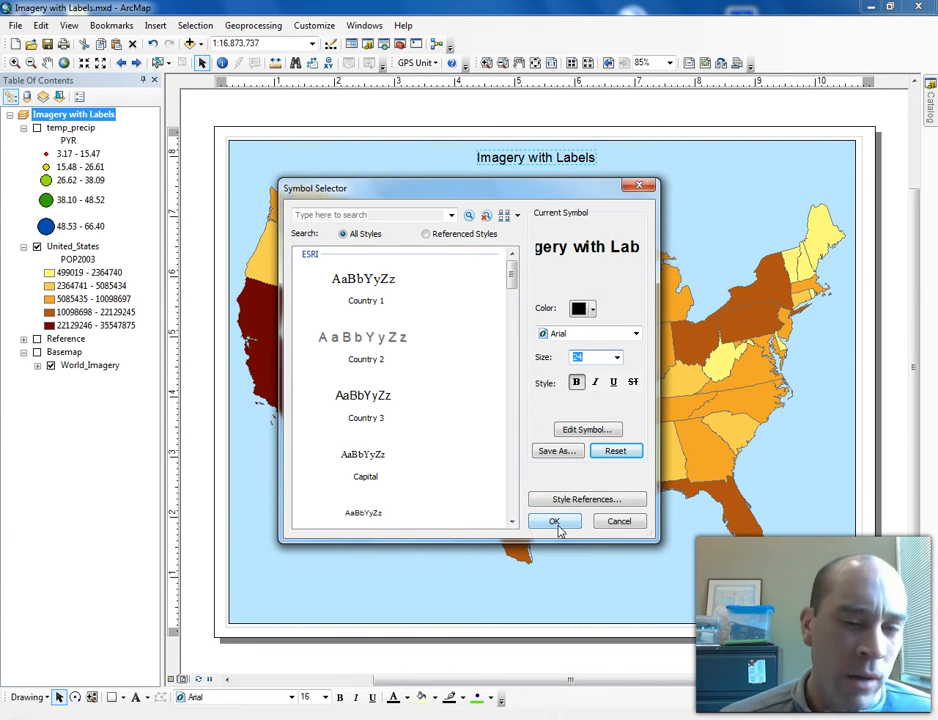
left_click(588, 309)
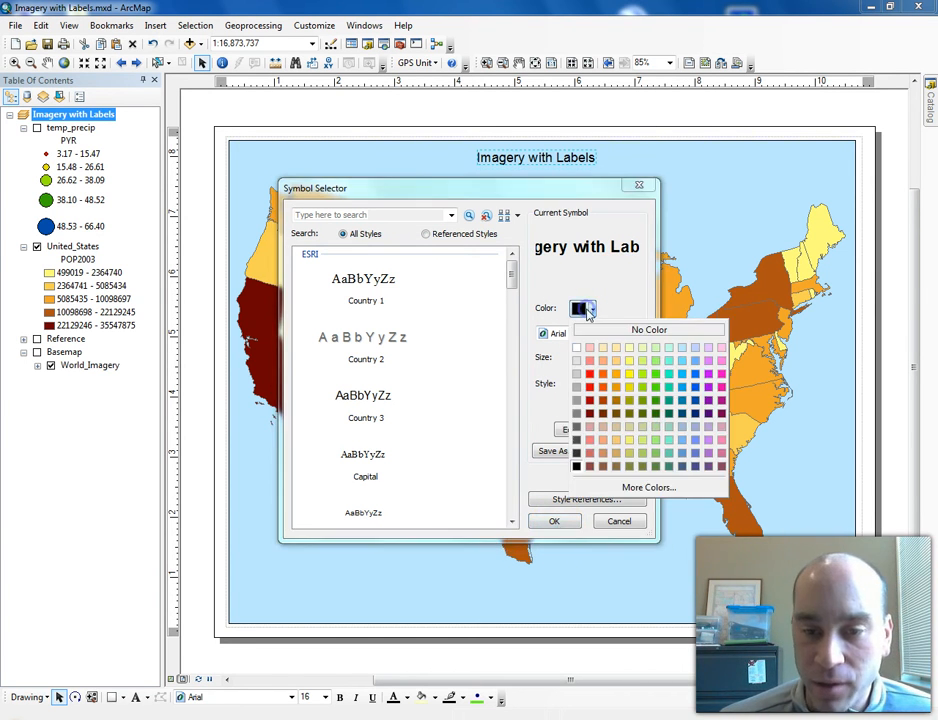
left_click(612, 302)
left_click(555, 521)
left_click(456, 492)
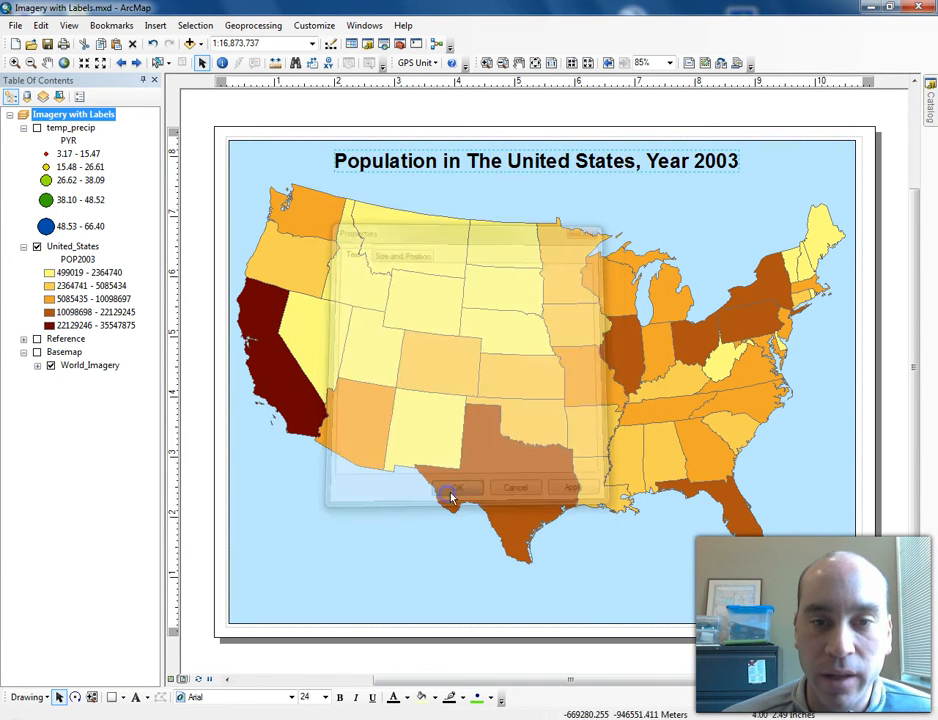
mouse_move(561, 160)
left_mouse_down()
mouse_move(561, 172)
mouse_move(566, 156)
left_mouse_up()
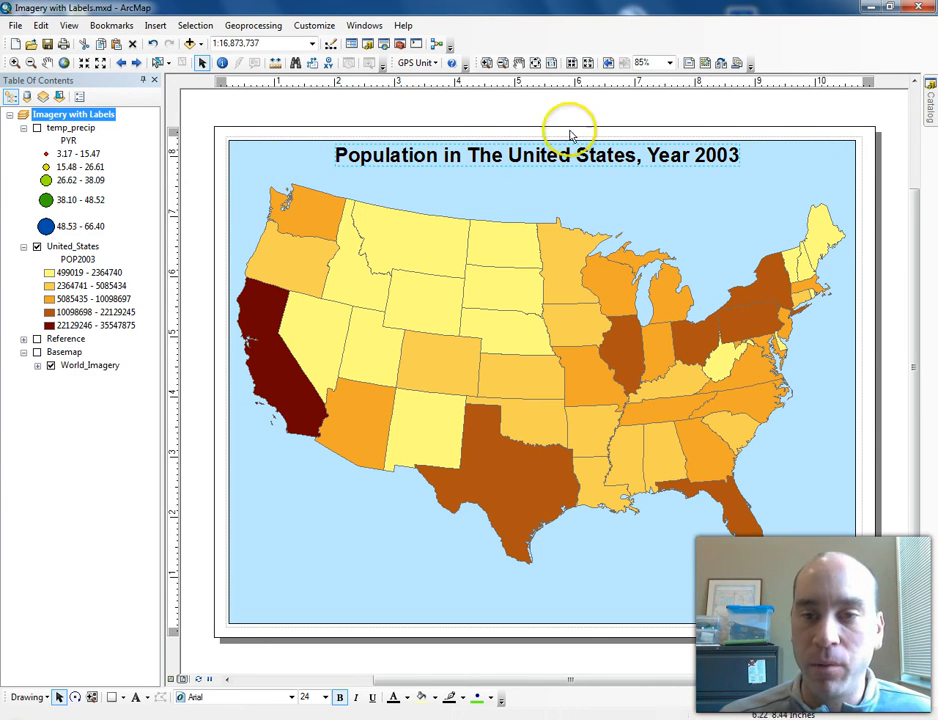
left_click_drag(561, 161, 555, 155)
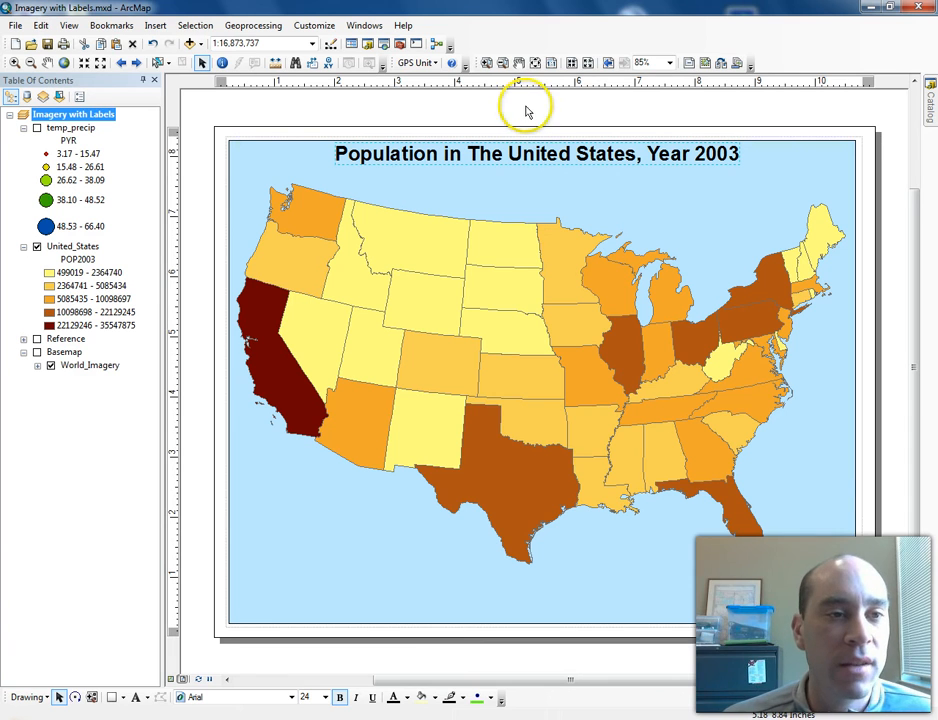
- Open the Legend Wizard to insert a legend on the layout
left_click(155, 25)
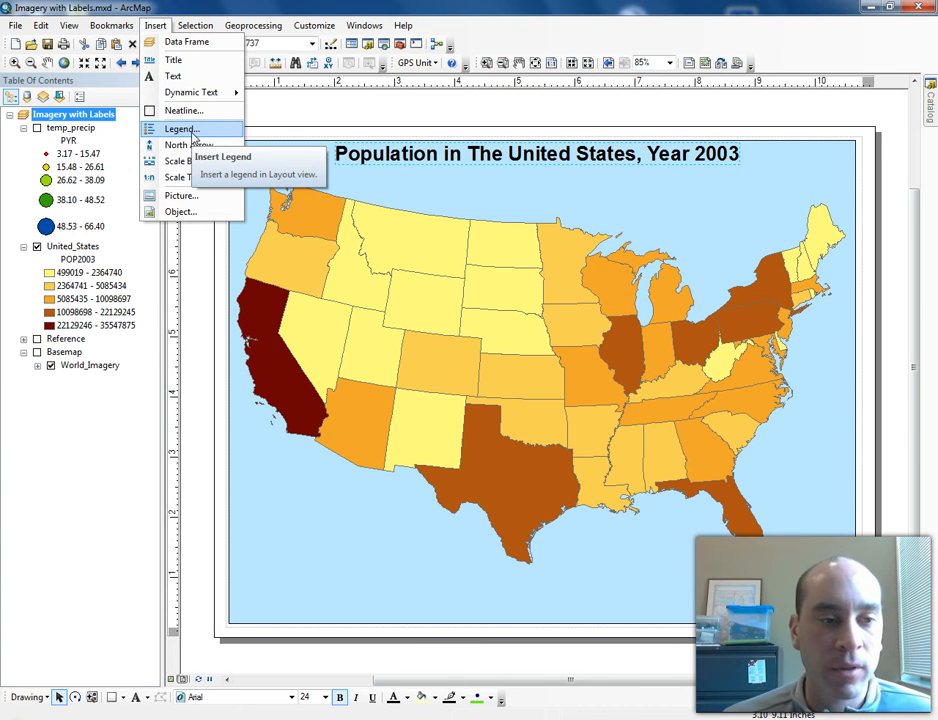
left_click(190, 130)
left_click_drag(486, 222, 562, 240)
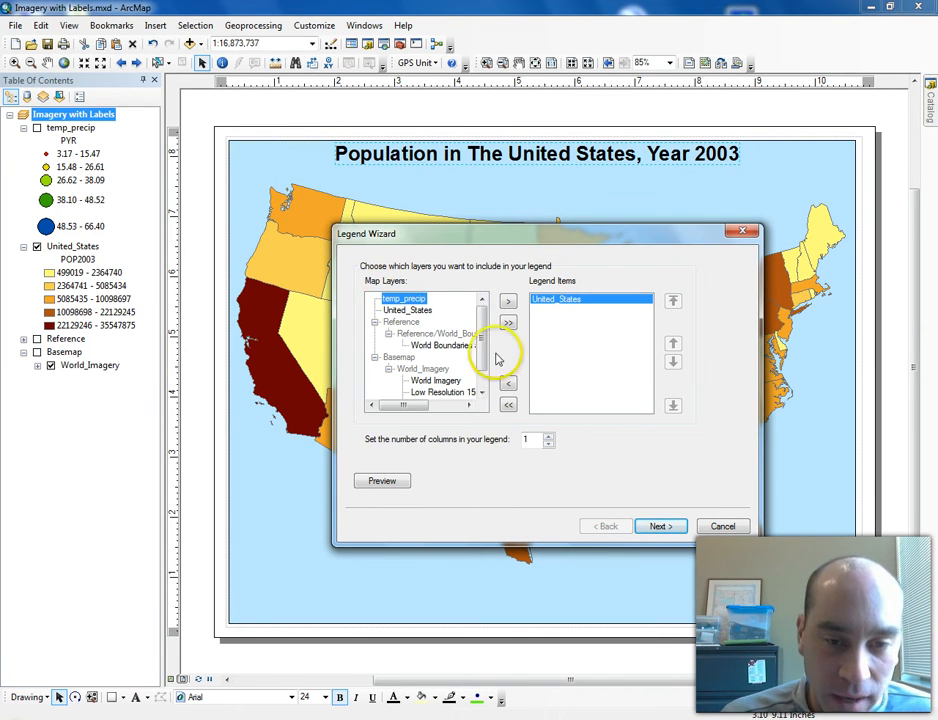
mouse_move(484, 321)
left_mouse_down()
mouse_move(484, 381)
mouse_move(484, 302)
left_mouse_up()
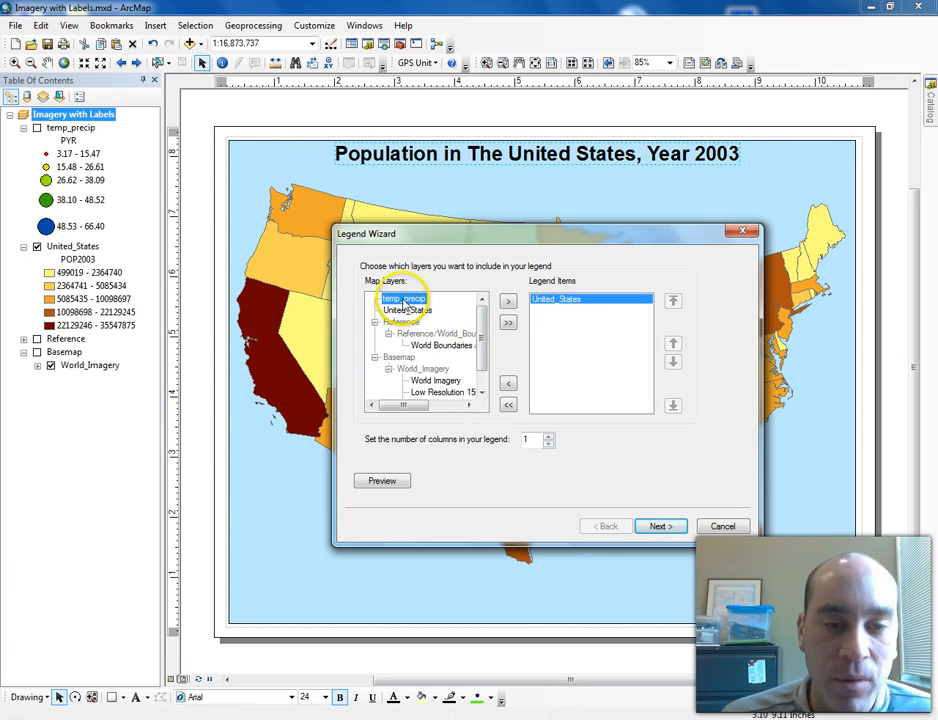
- Add temp_precip to the legend items and remove it again
left_click(508, 306)
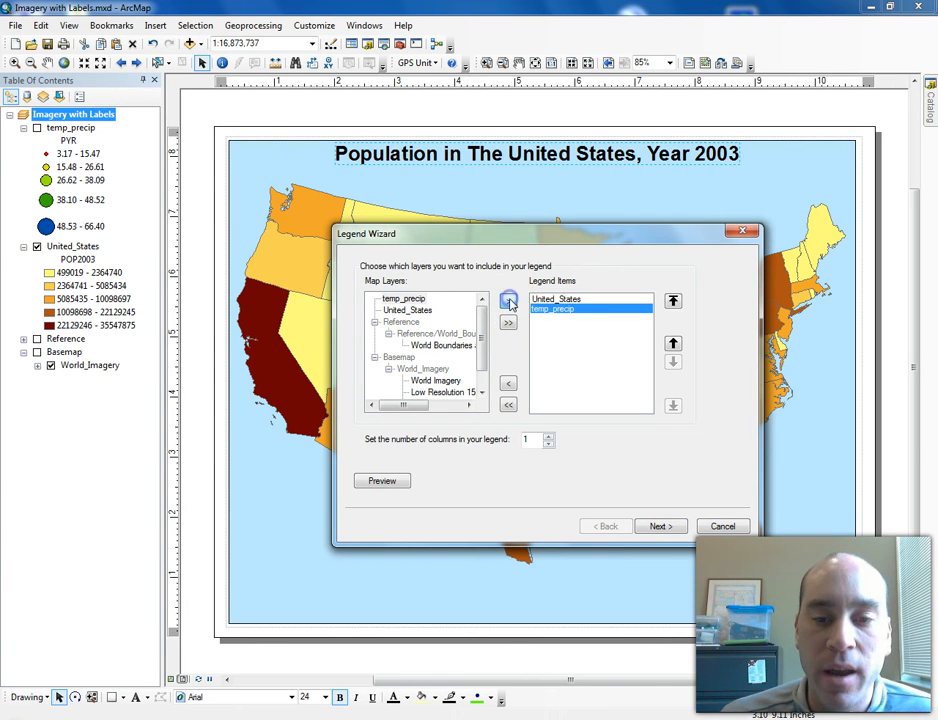
left_click(576, 311)
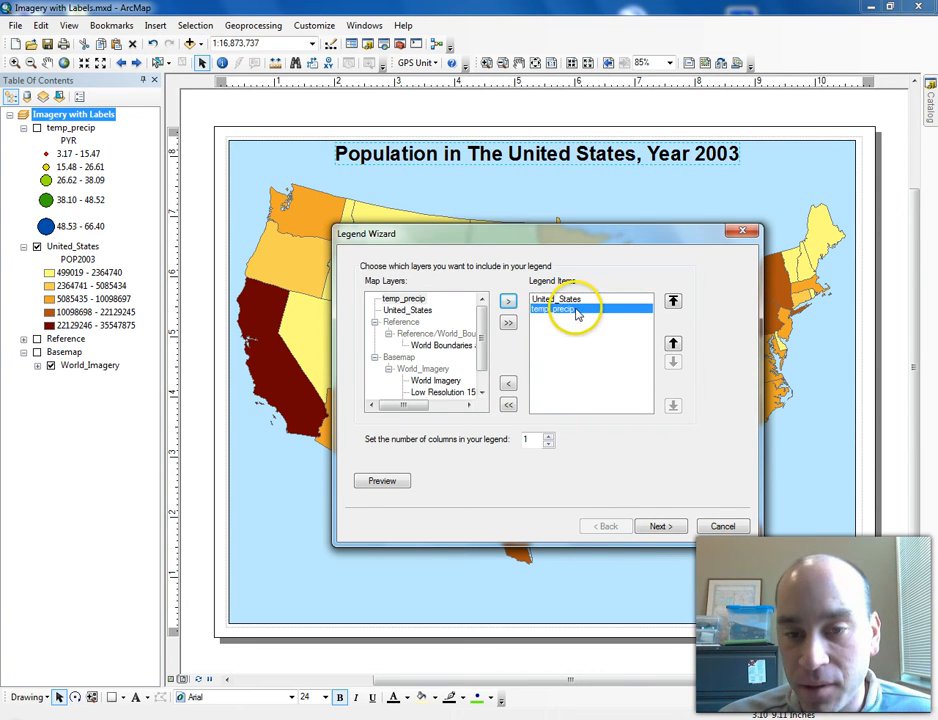
left_click(569, 300)
left_click(561, 309)
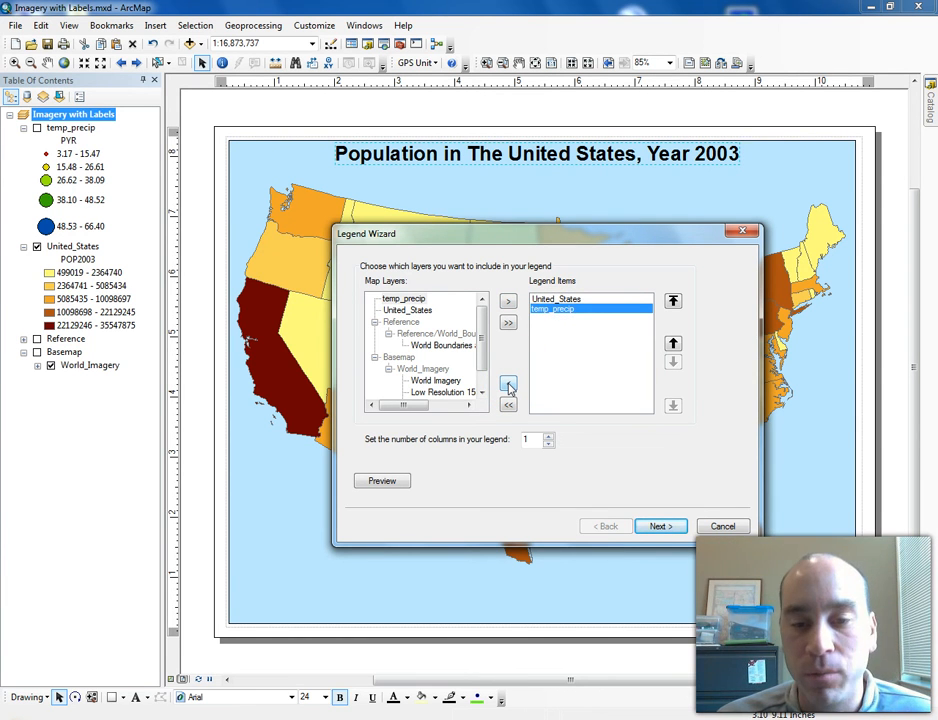
left_click(508, 386)
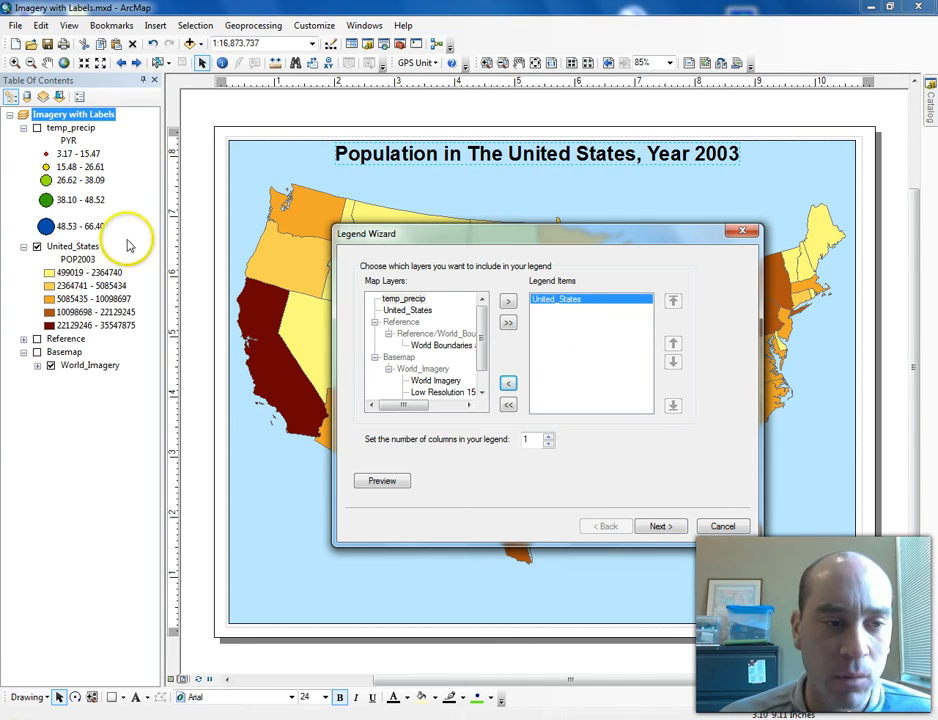
- Try retitling the legend as Explanations
left_click(661, 527)
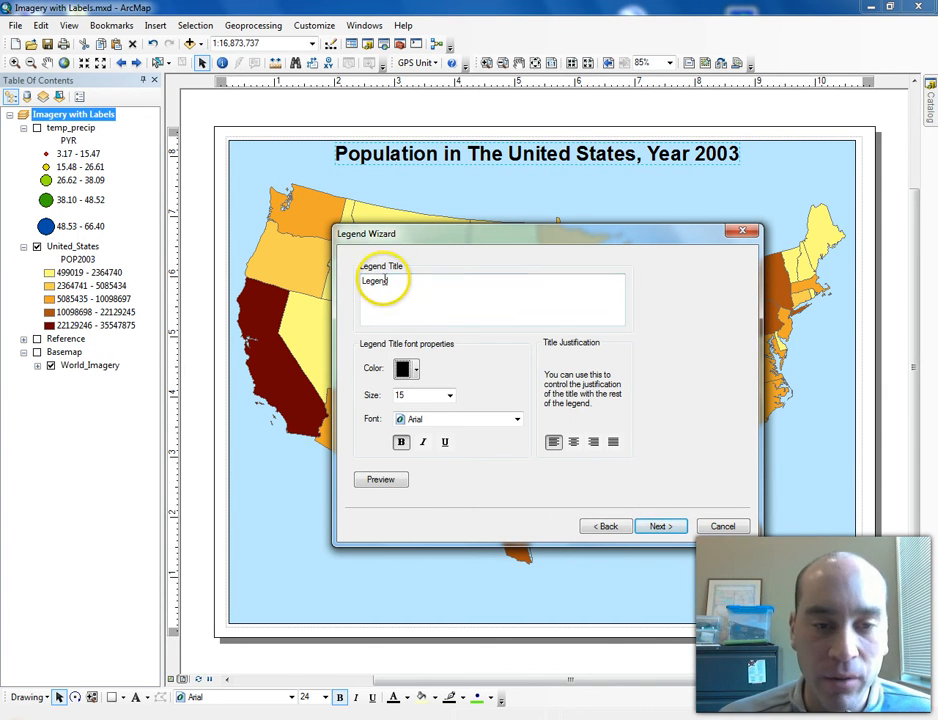
left_click_drag(398, 282, 380, 280)
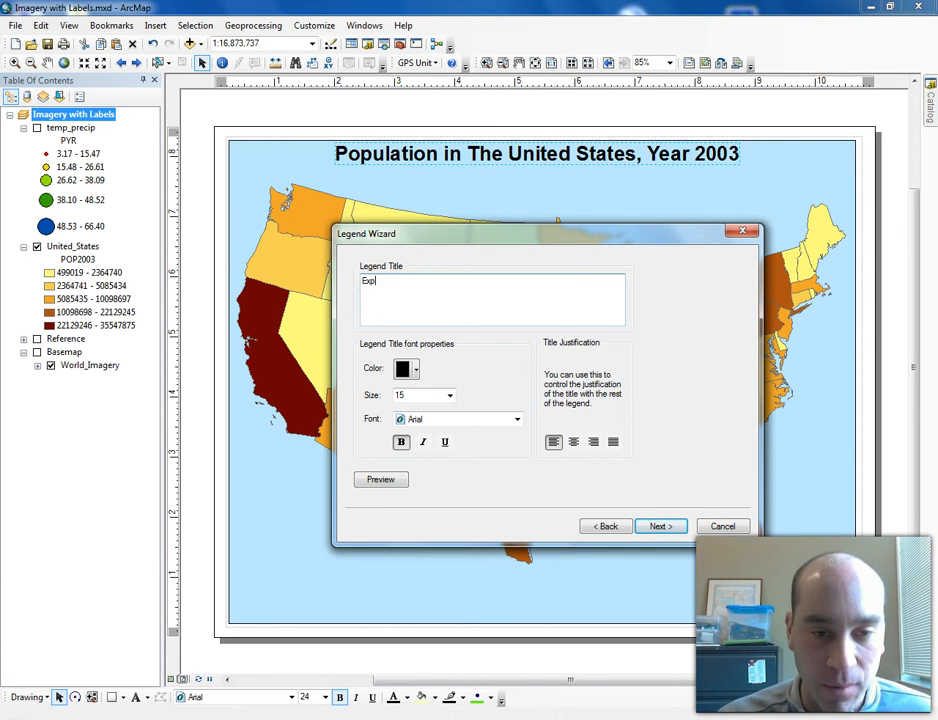
type("Explanations")
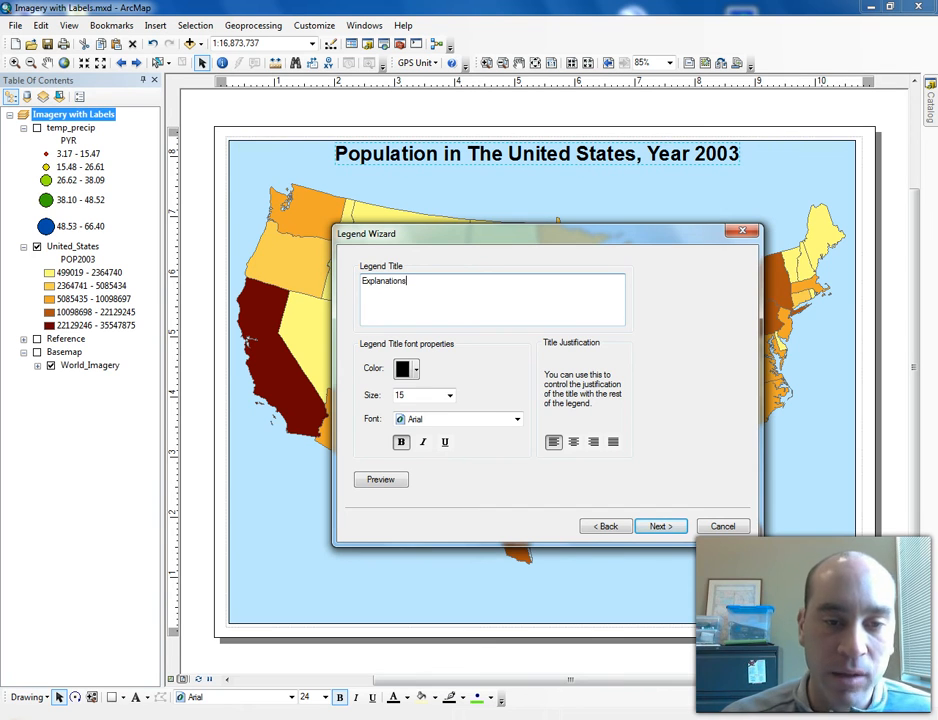
left_click_drag(417, 274, 322, 273)
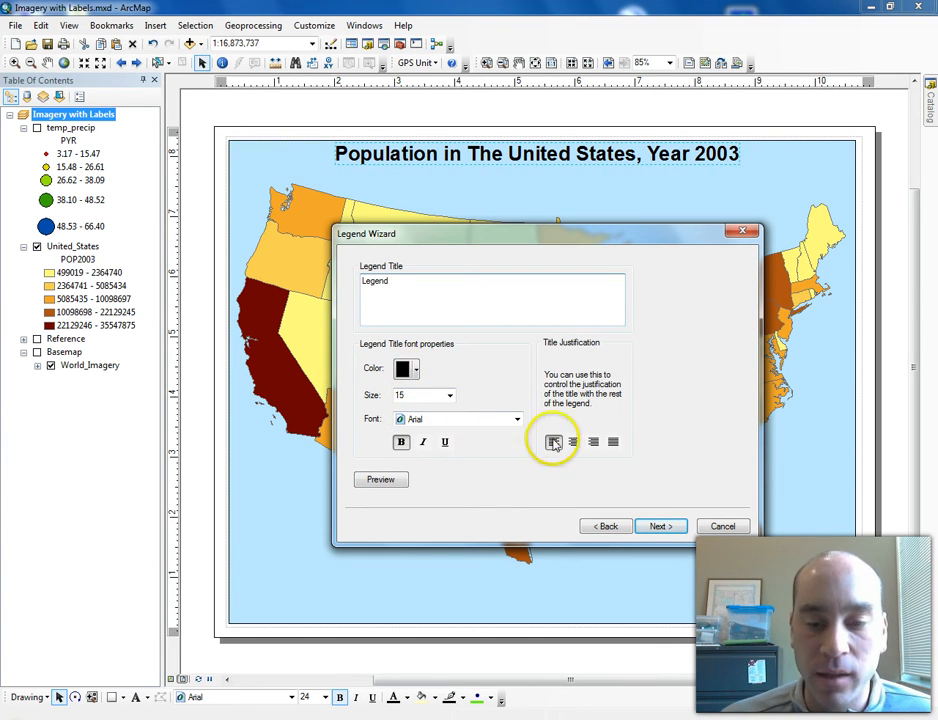
- Give the legend frame a 1.0 Point border and a White background
left_click(657, 528)
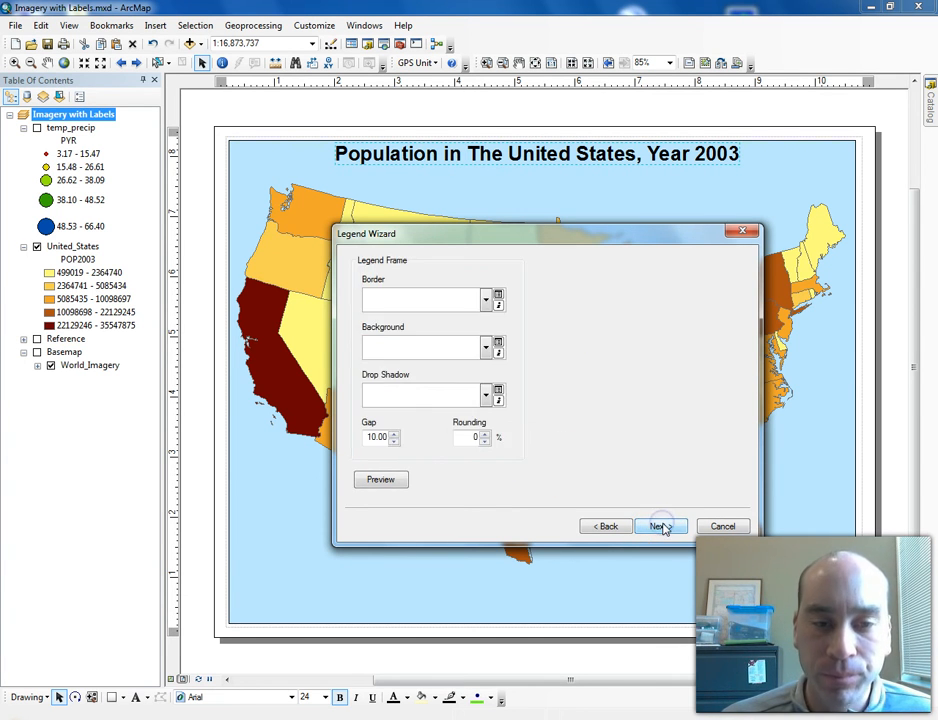
left_click(487, 298)
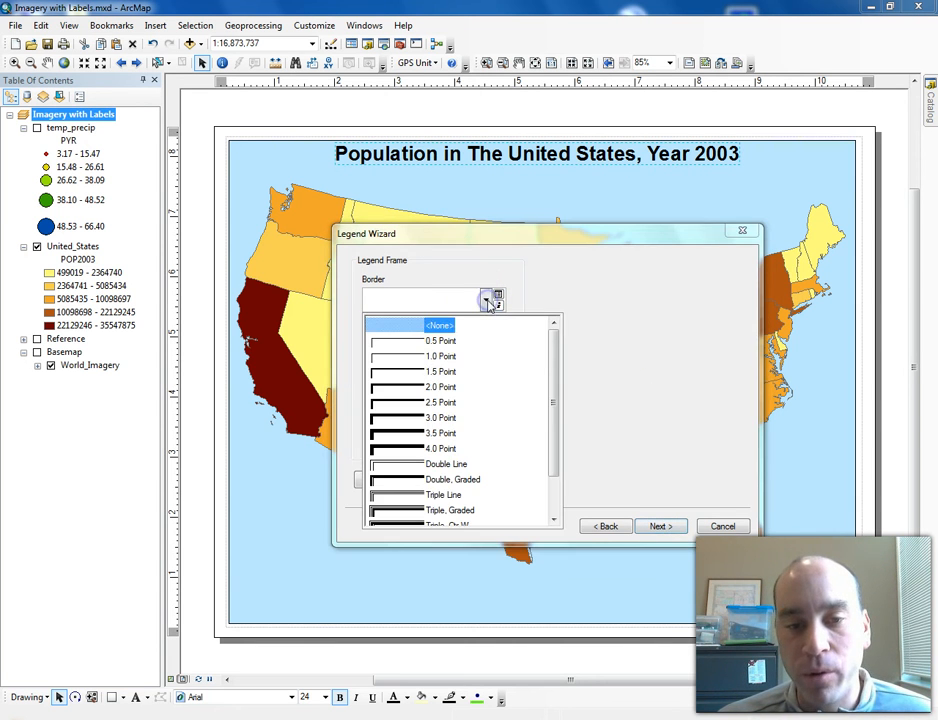
left_click(438, 357)
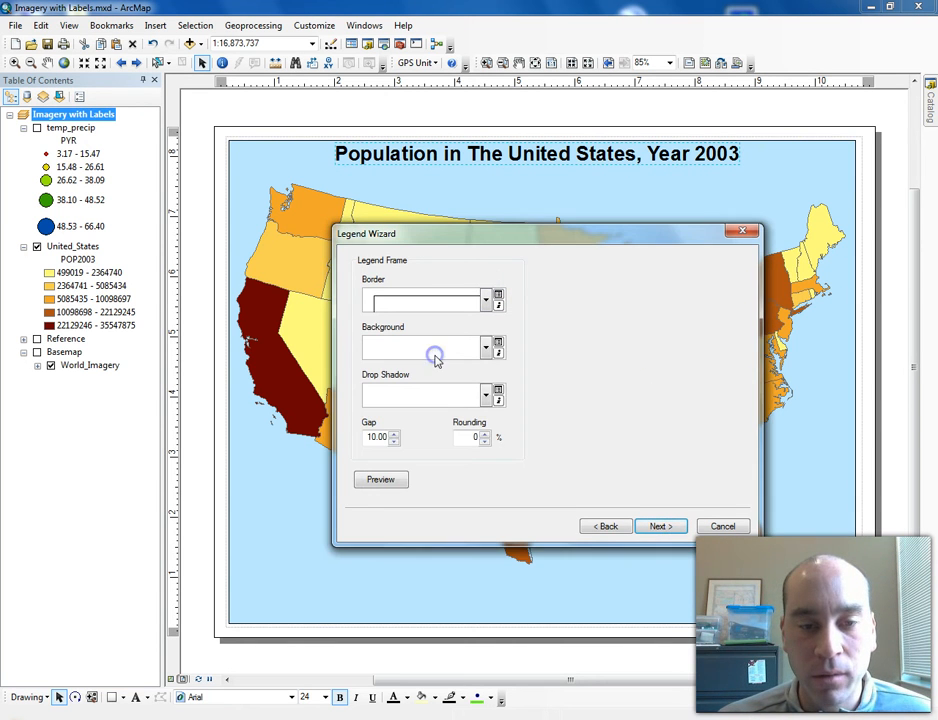
left_click(486, 347)
left_click(478, 511)
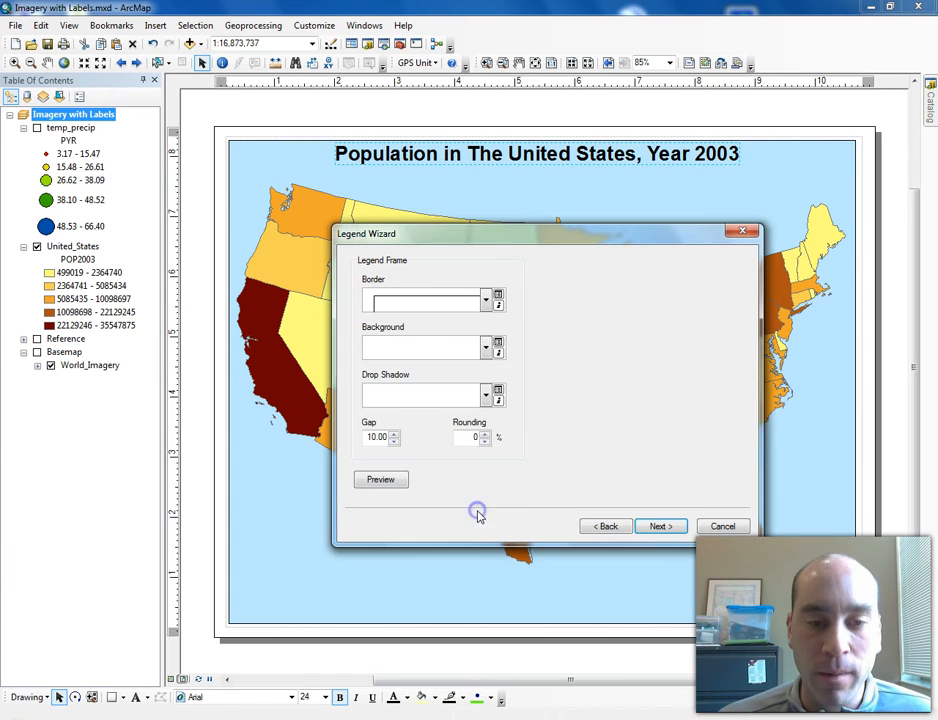
left_click(487, 347)
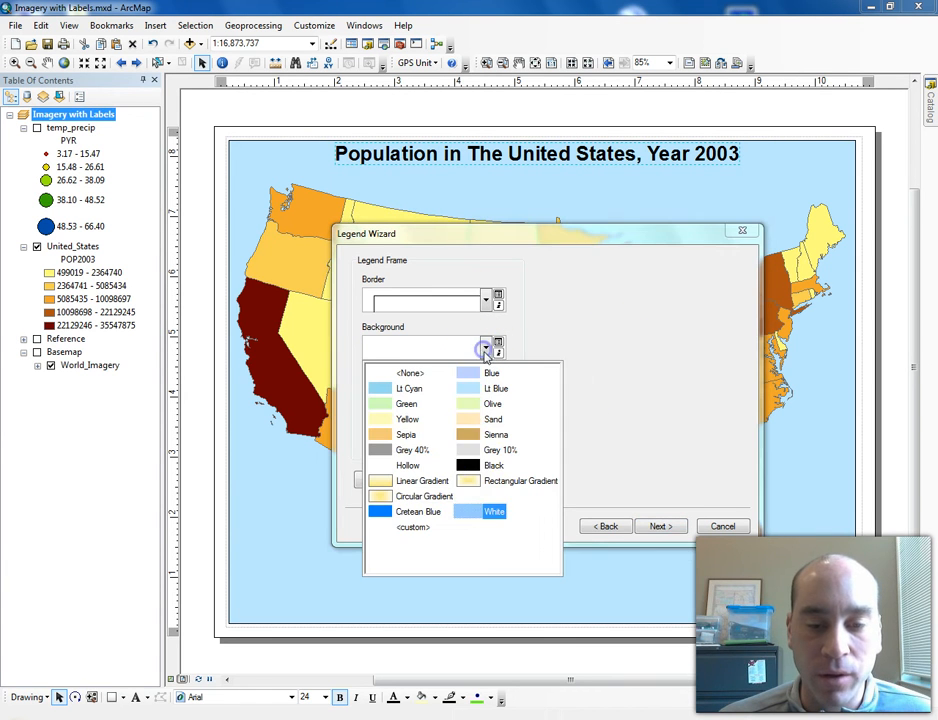
left_click(466, 518)
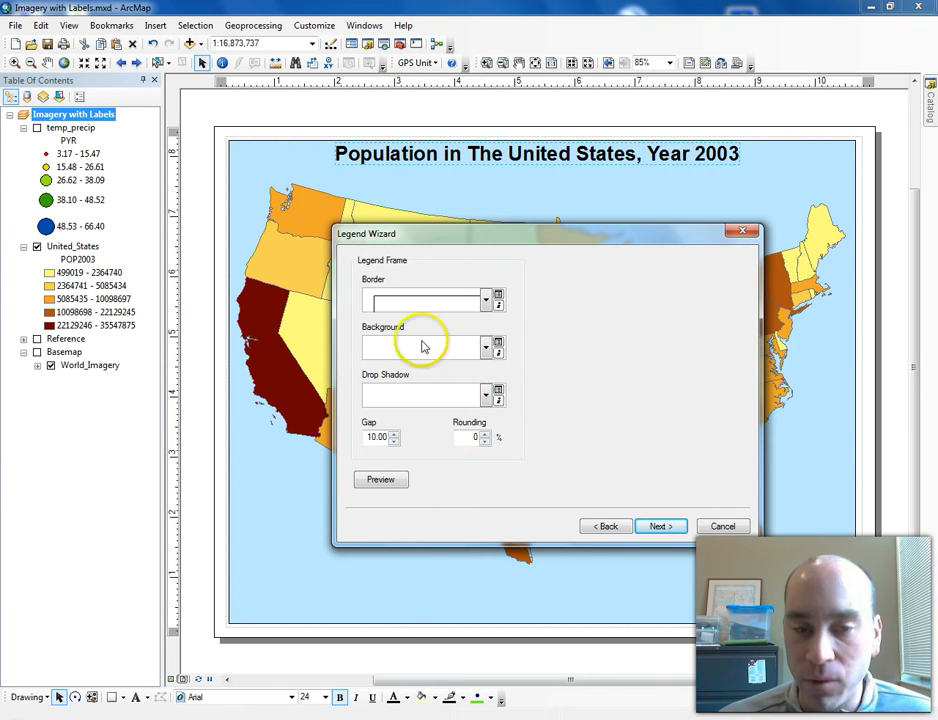
- Browse the patch line and area shape options for the United_States legend item
left_click(659, 527)
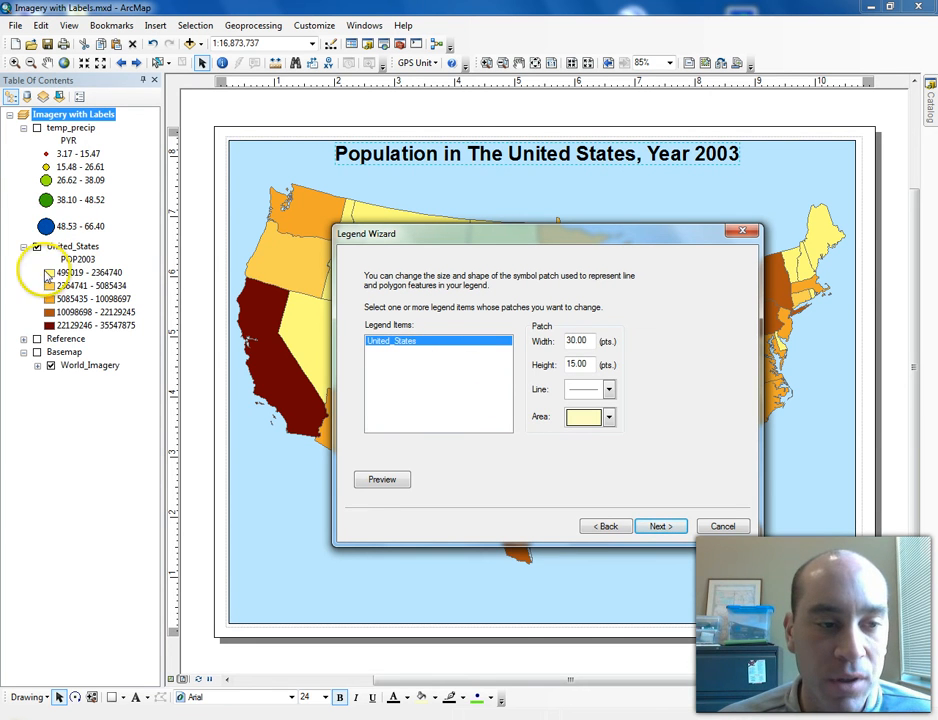
left_click(609, 418)
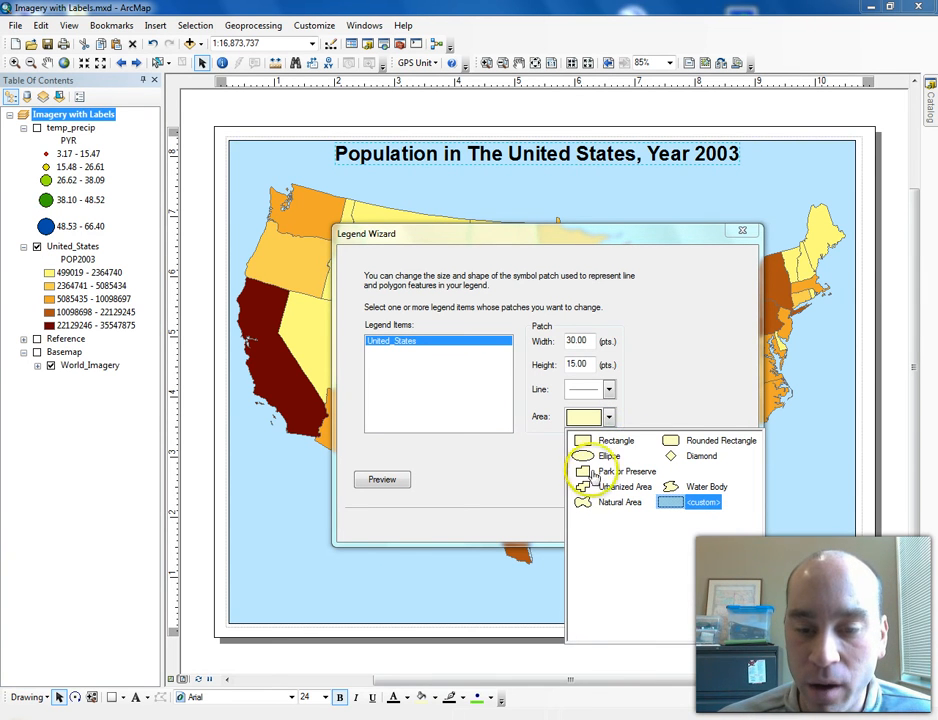
left_click(612, 390)
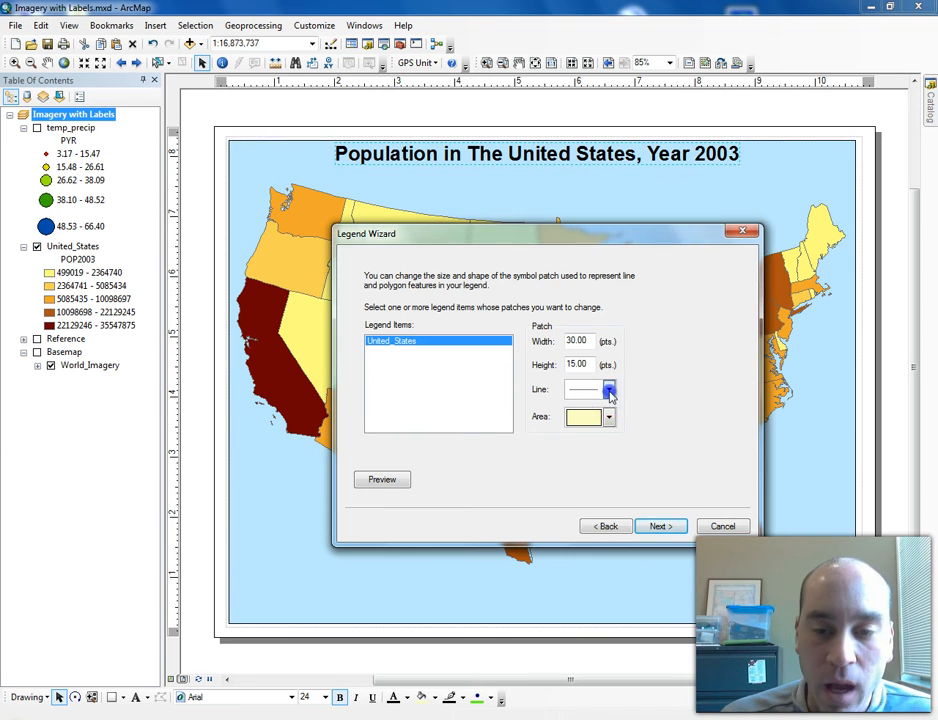
left_click(609, 389)
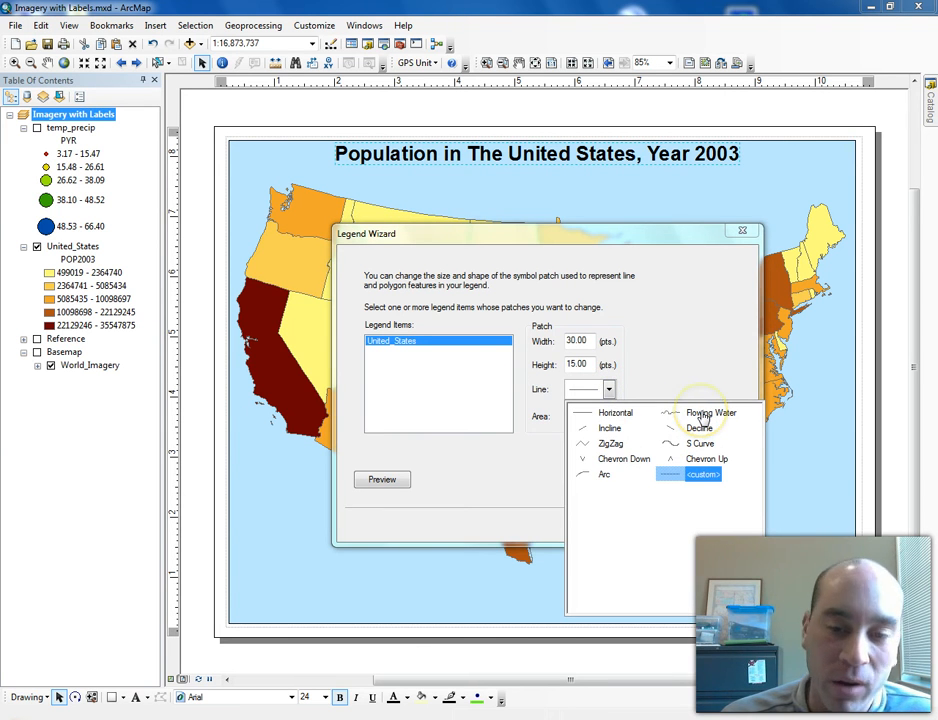
left_click(754, 383)
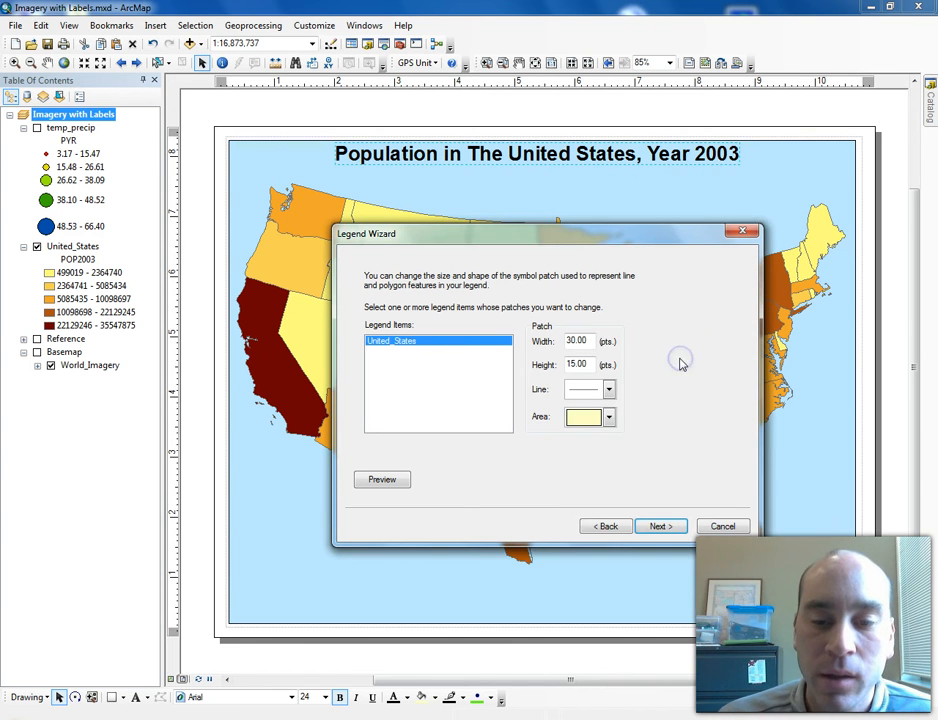
left_click(610, 418)
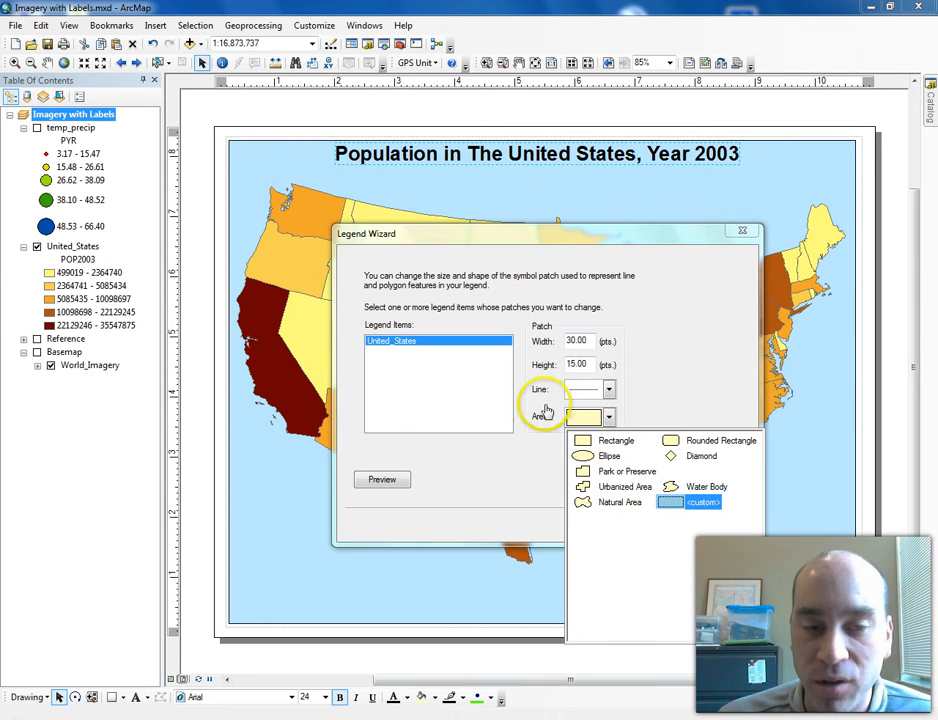
left_click(680, 323)
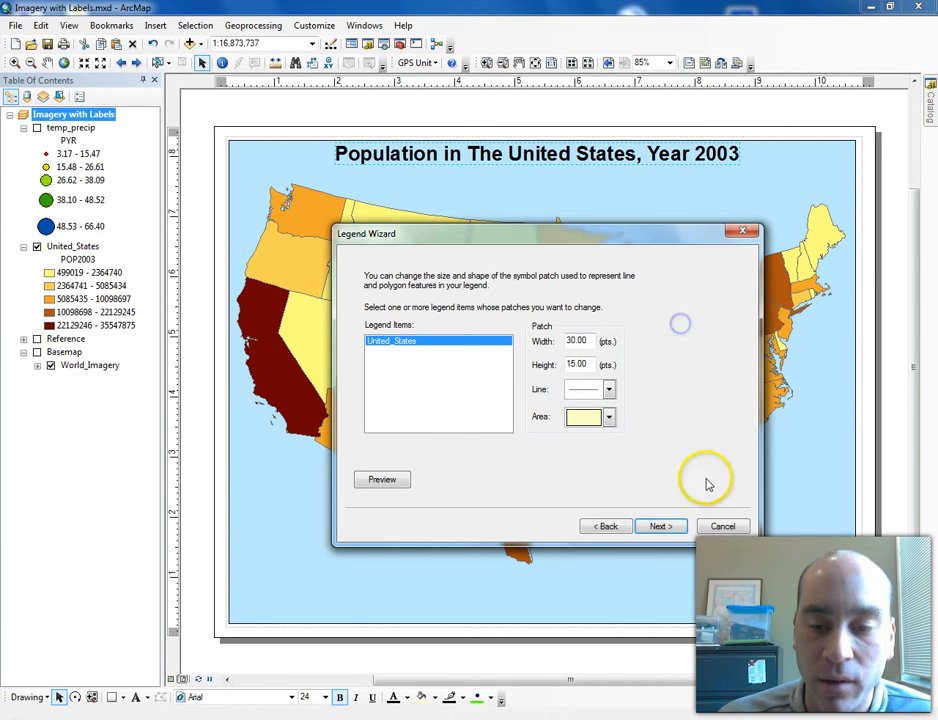
- Finish the legend wizard and move the legend to the map's bottom-left corner
left_click(677, 532)
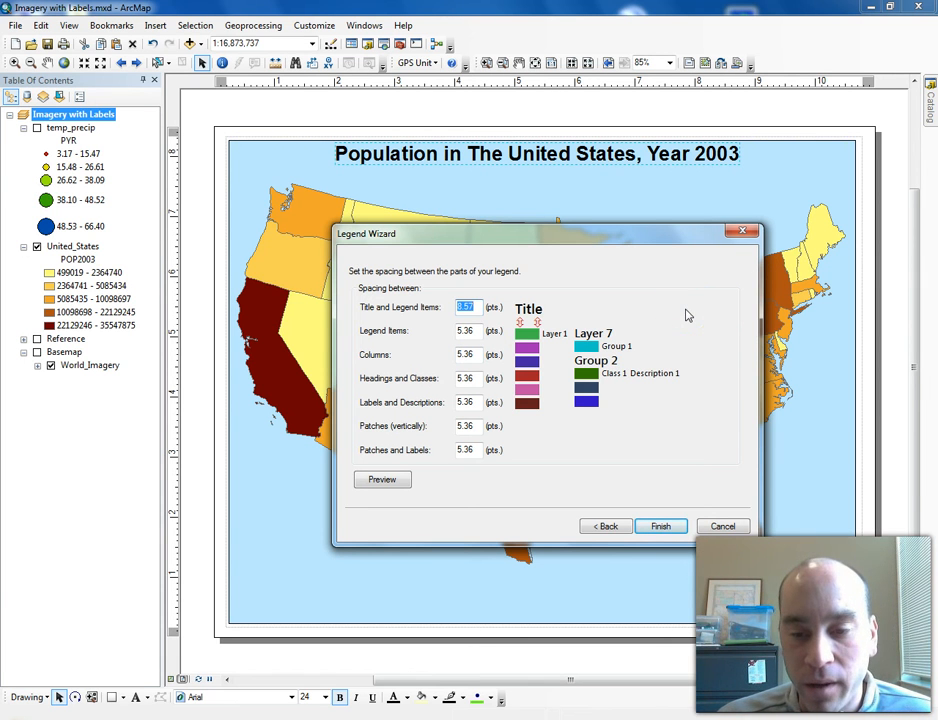
left_click(666, 526)
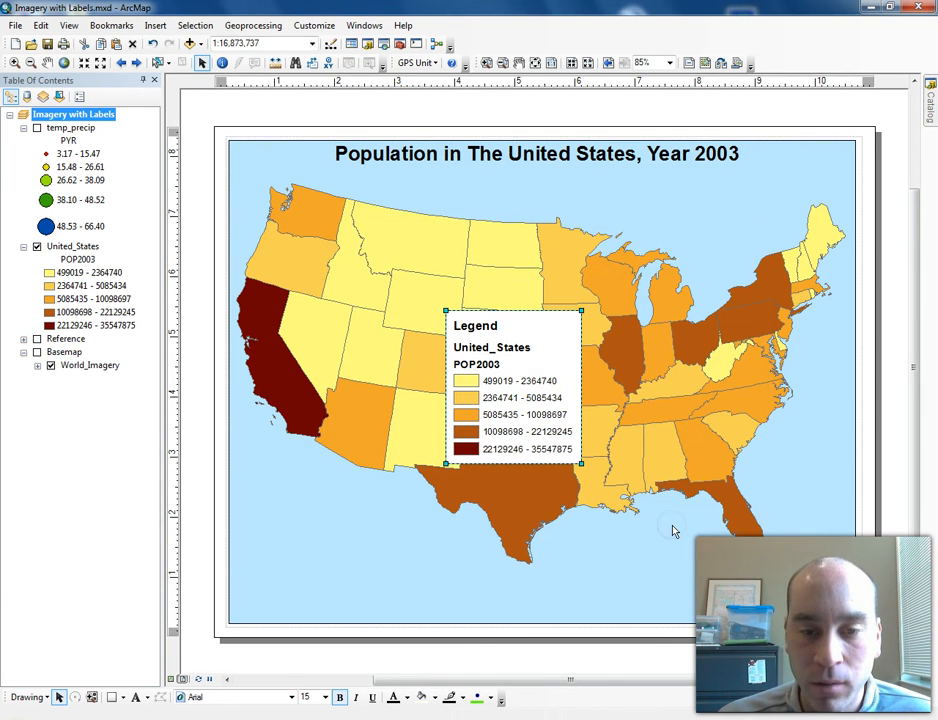
left_click_drag(535, 380, 323, 528)
mouse_move(368, 467)
left_mouse_down()
mouse_move(340, 497)
mouse_move(367, 469)
left_mouse_up()
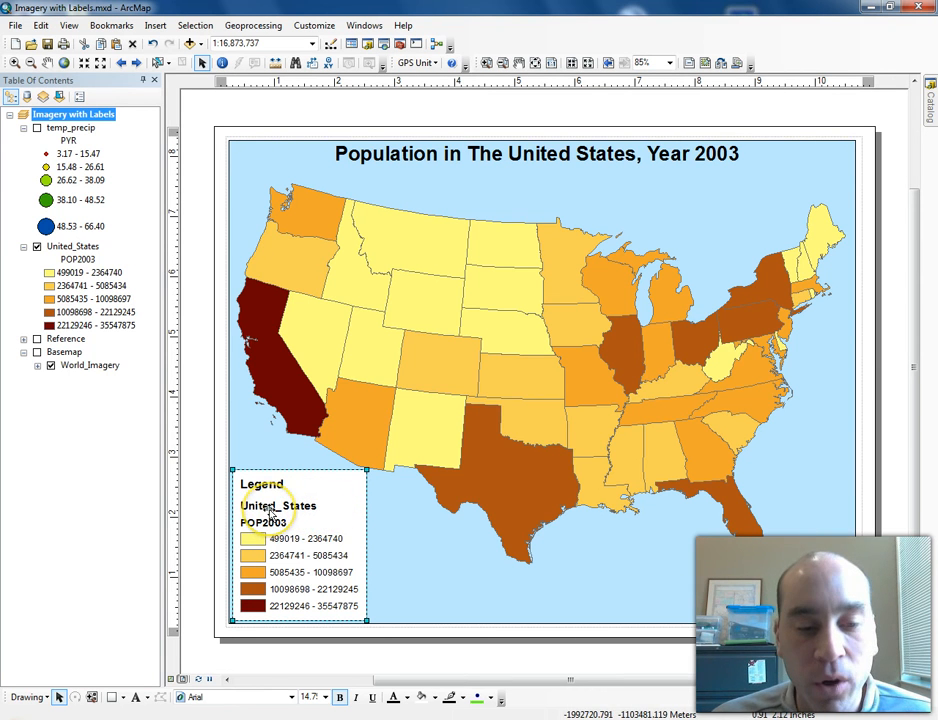
- Clear the United_States layer name and rename the POP2003 heading to Population Yr 2003
left_click(95, 250)
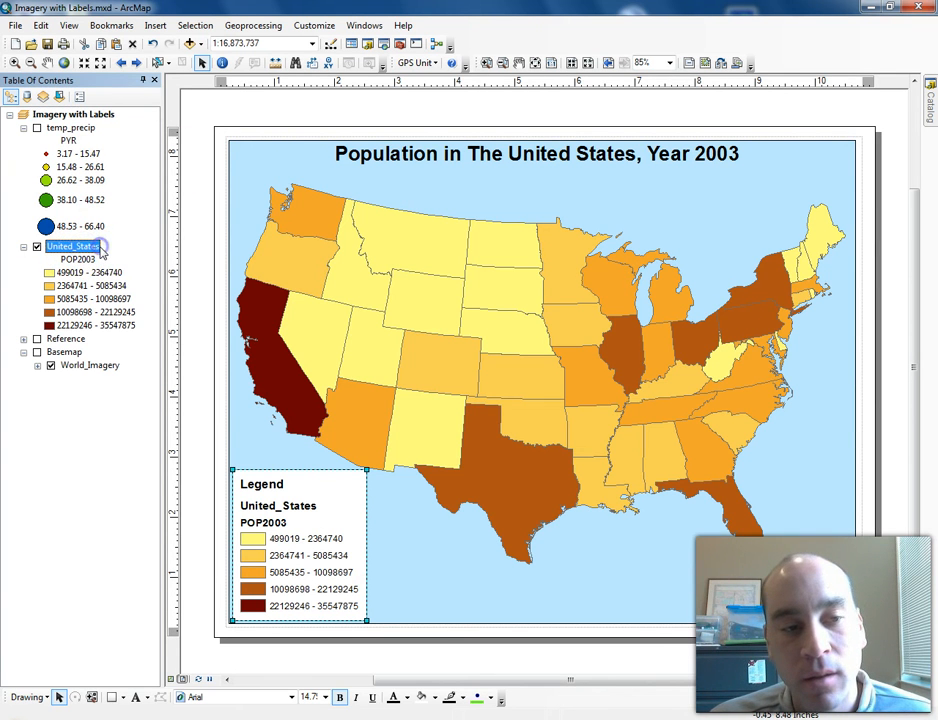
left_click(78, 257)
left_click(77, 247)
left_click(95, 248)
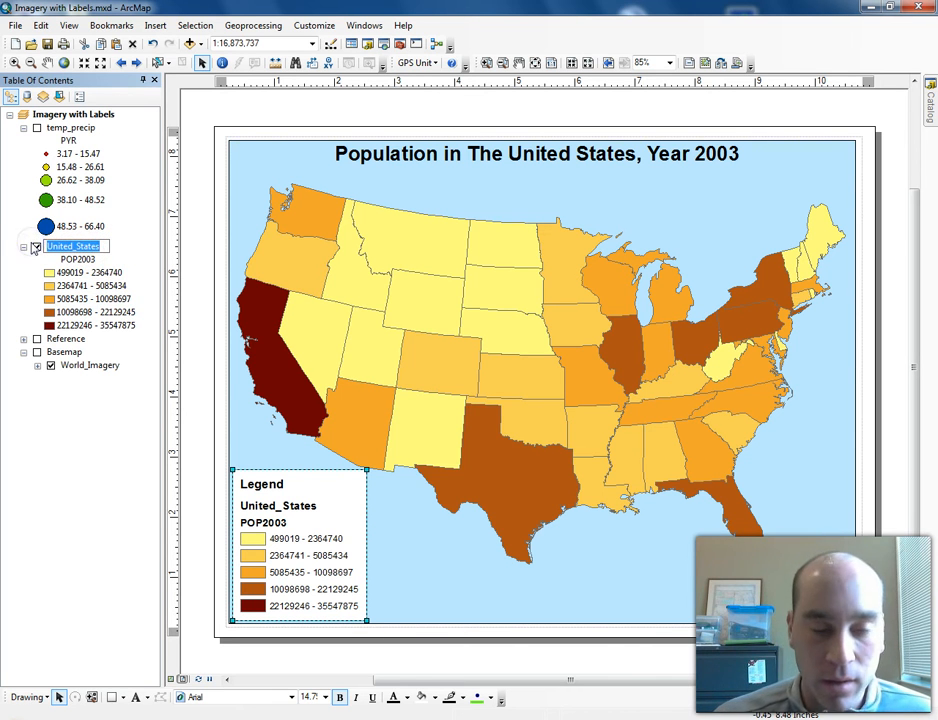
key("Delete")
key("Return")
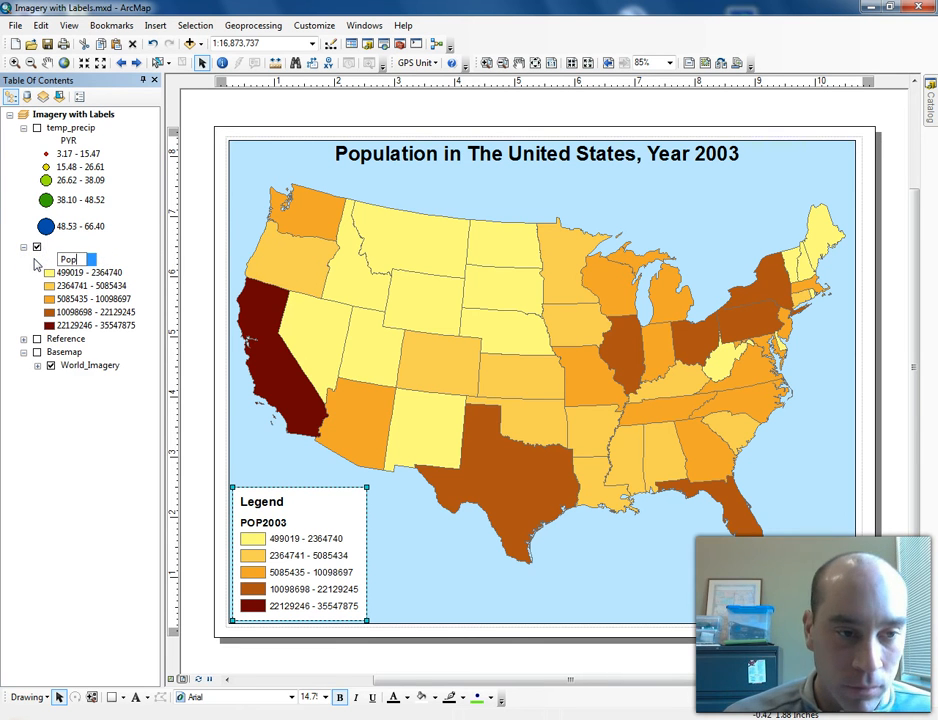
type("ulation Yr 2003")
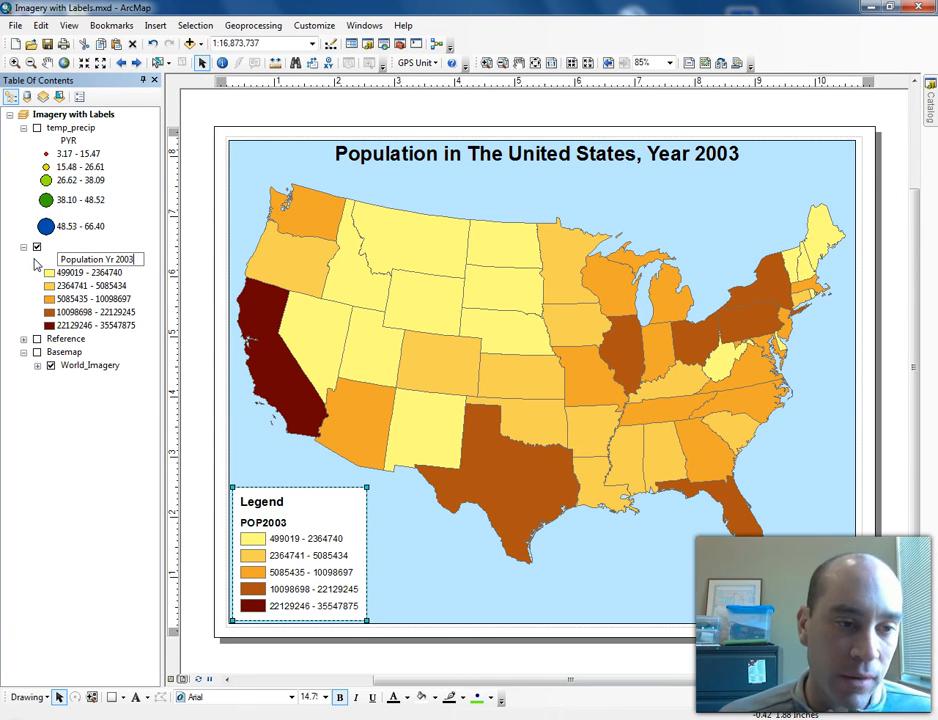
left_click(110, 420)
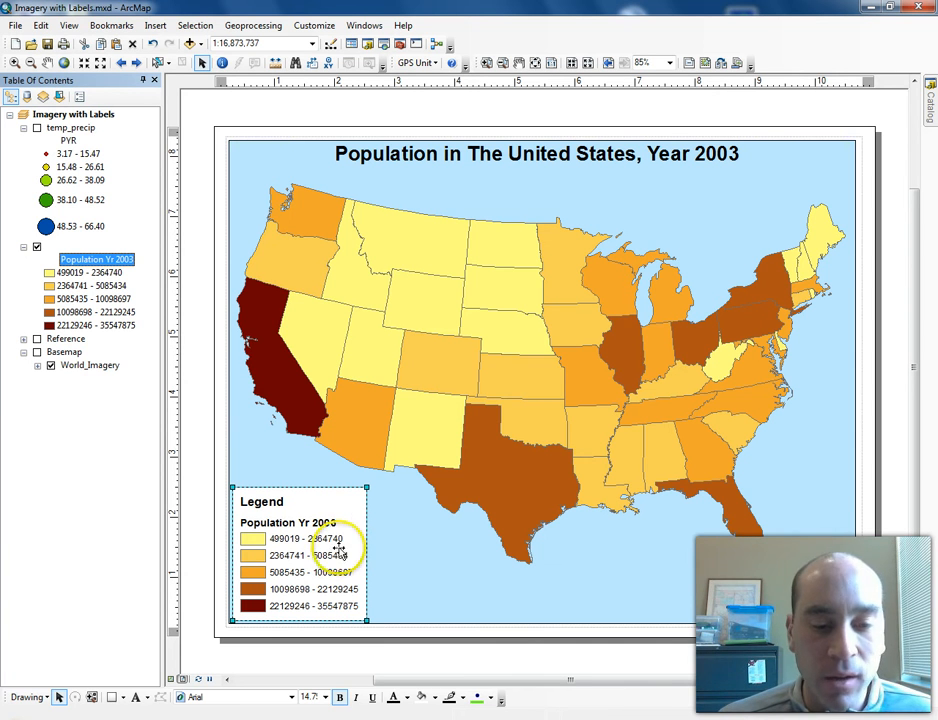
- Edit the first population class label to read 499,019 - 2364740
left_click(82, 273)
left_click(82, 274)
left_click(73, 272)
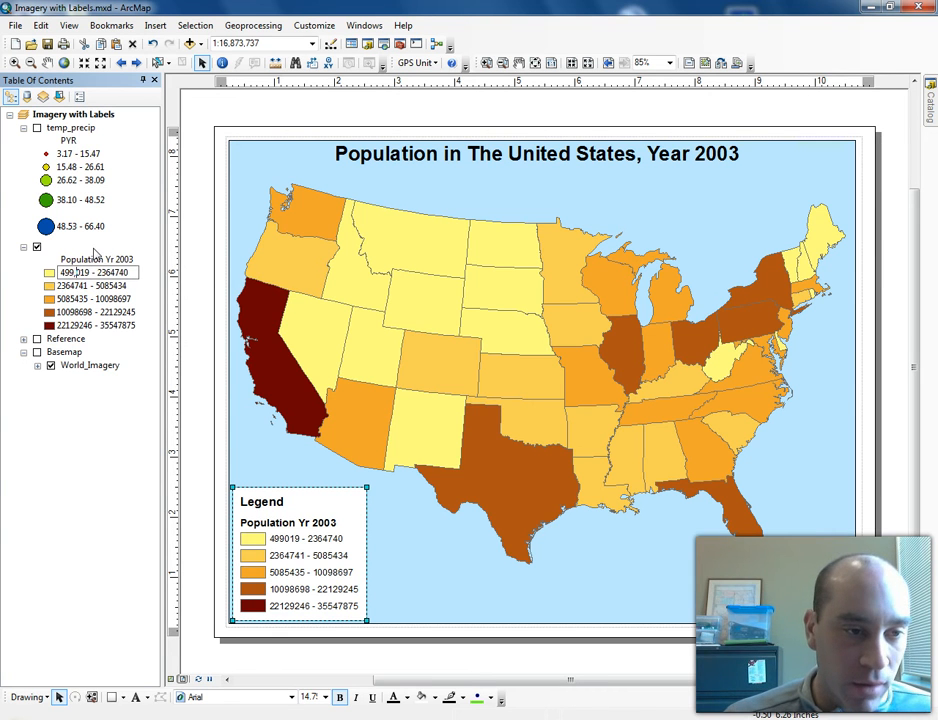
- Edit the second population class label in the table of contents to read 2,364,741 - 5,085,434
left_click(71, 288)
left_click(64, 288)
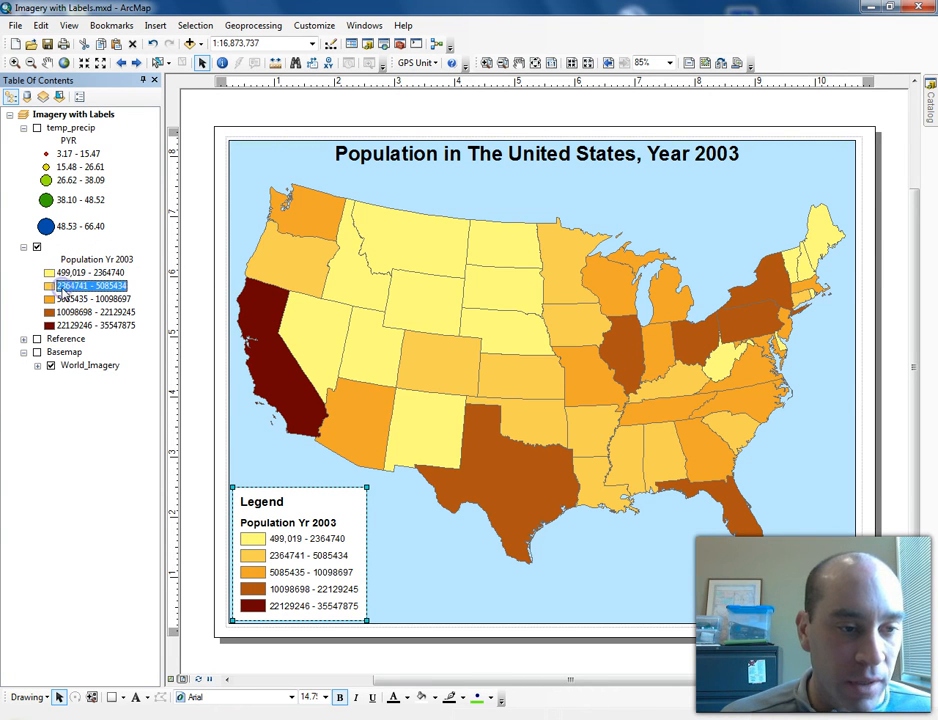
left_click(62, 289)
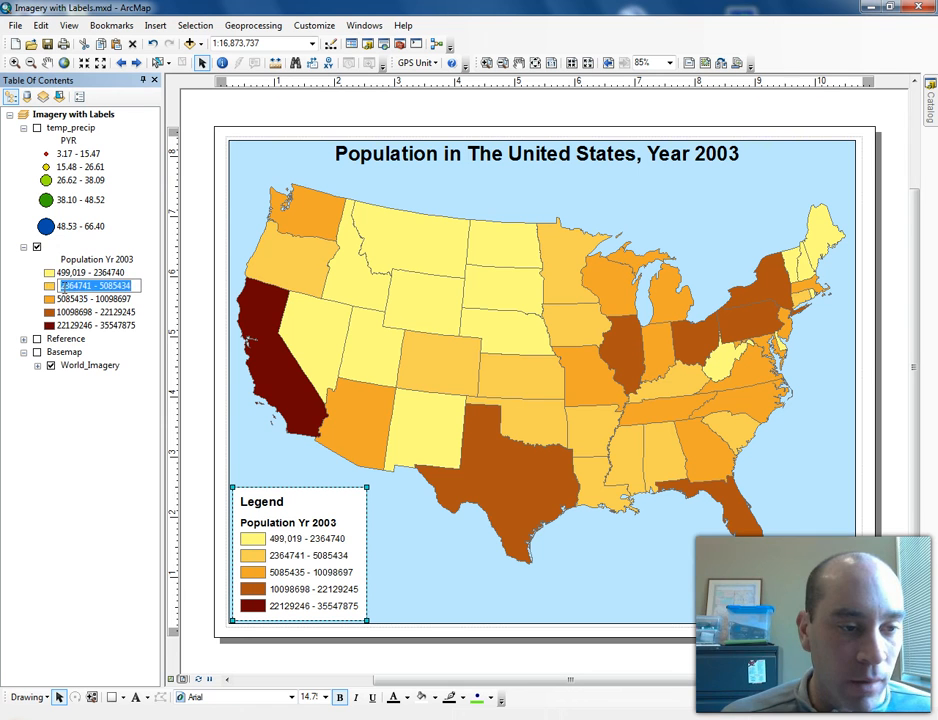
left_click(65, 287)
type(",")
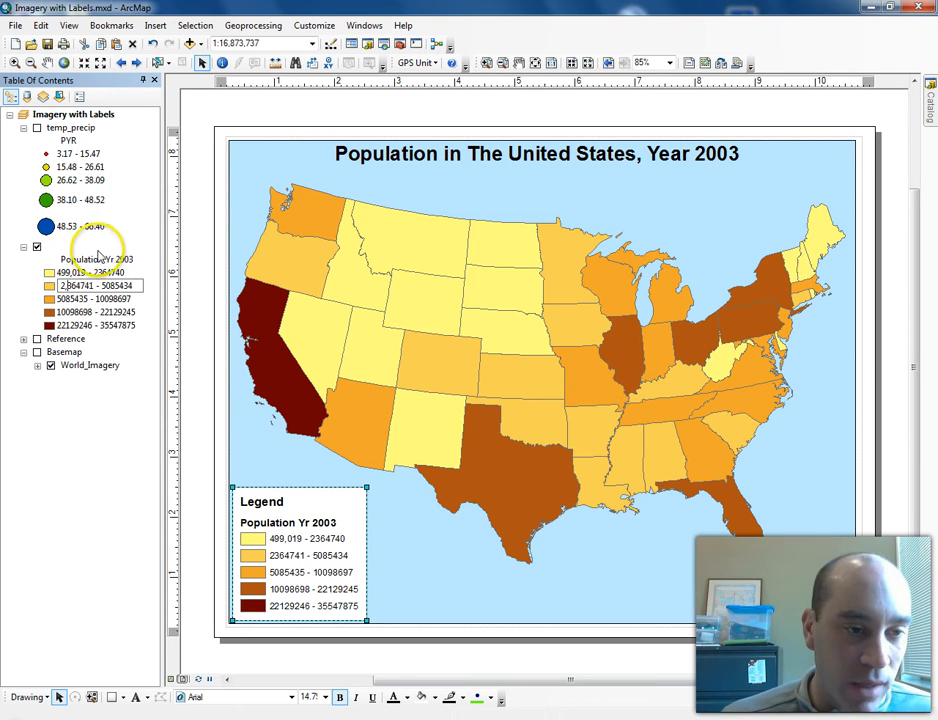
left_click(78, 287)
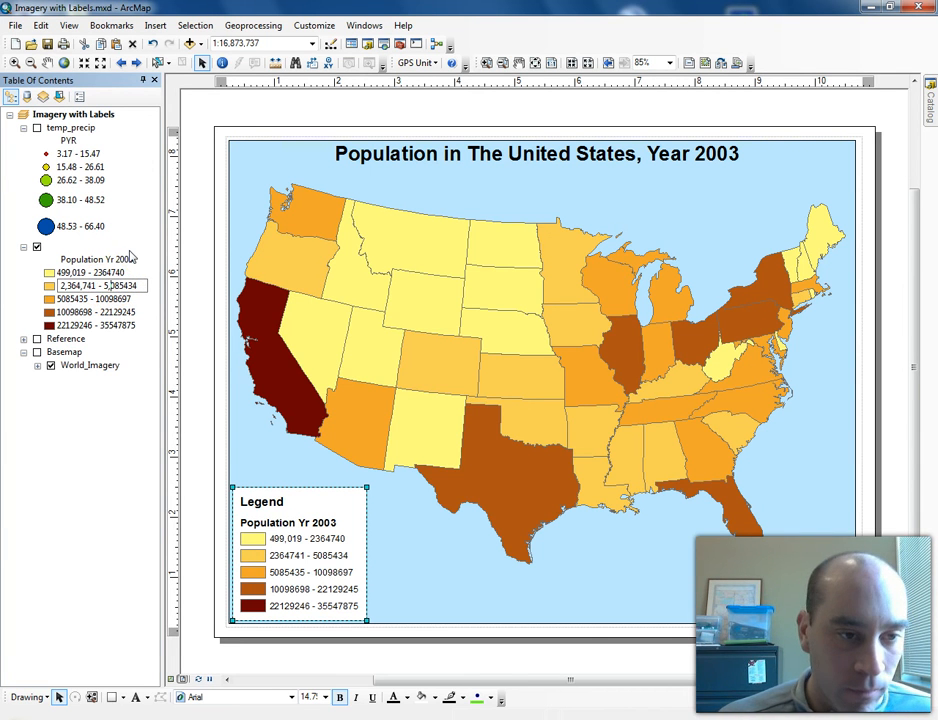
left_click(122, 286)
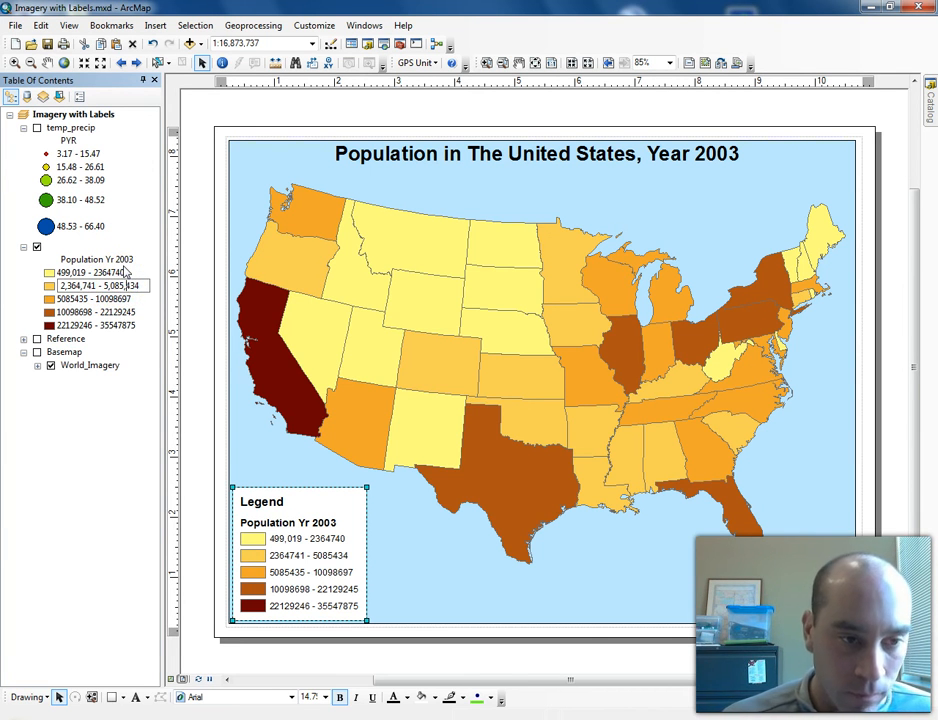
left_click(86, 465)
left_click(86, 265)
double_click(87, 263)
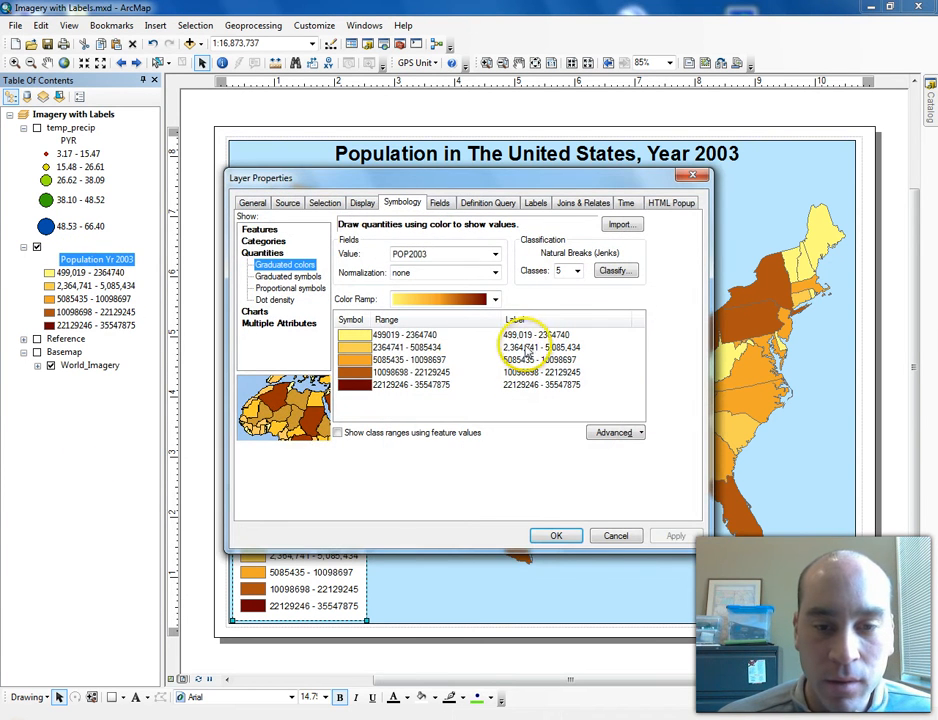
left_click(424, 349)
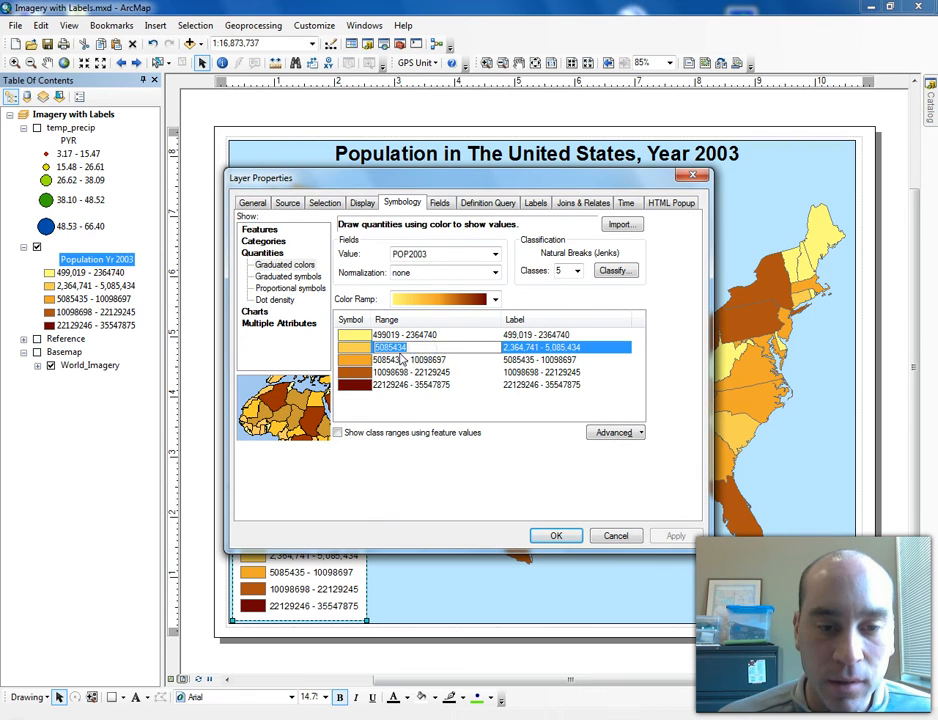
left_click(437, 360)
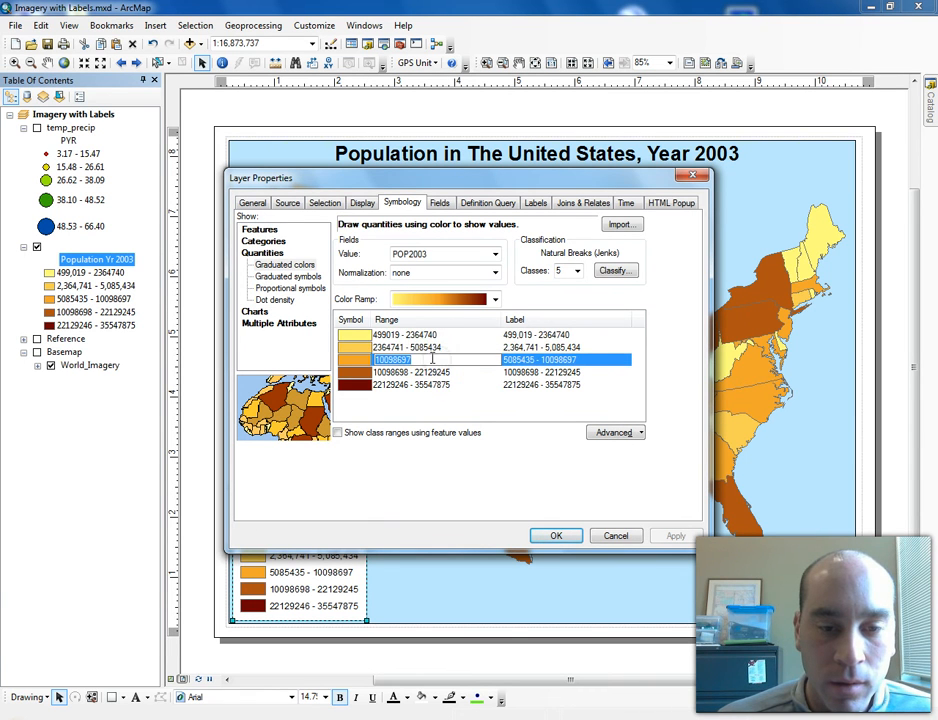
left_click(398, 347)
left_click(395, 345)
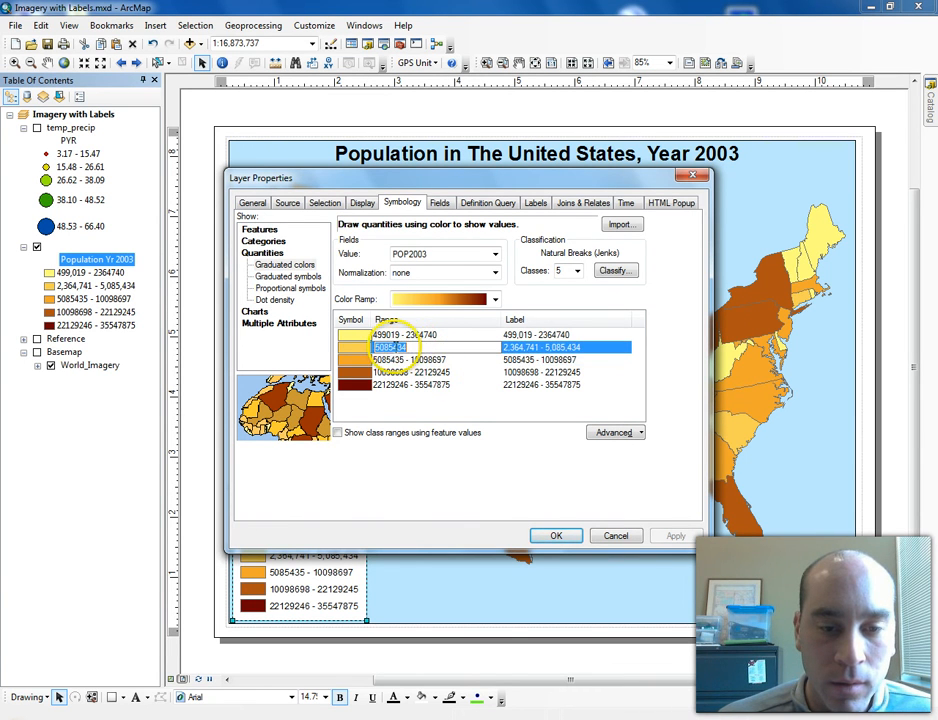
left_click(395, 347)
type(",")
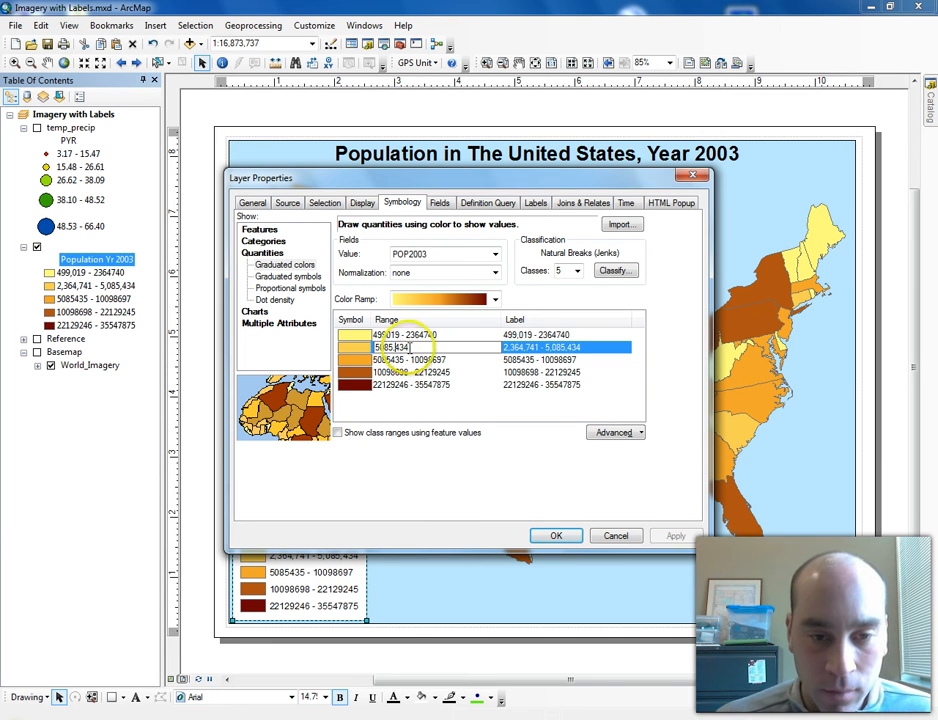
left_click(381, 347)
type(",")
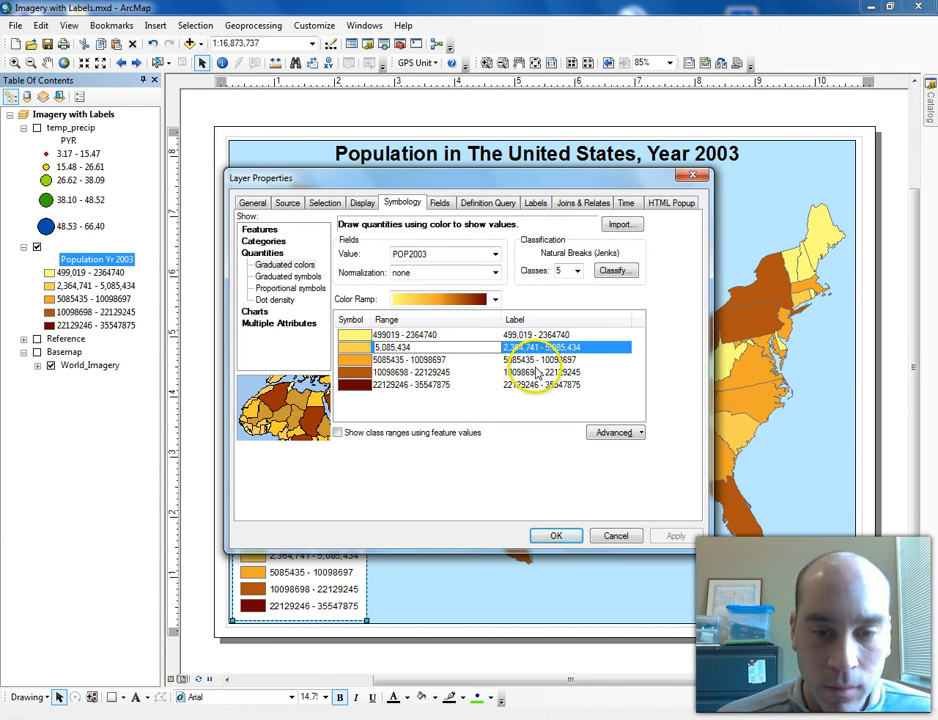
left_click(430, 384)
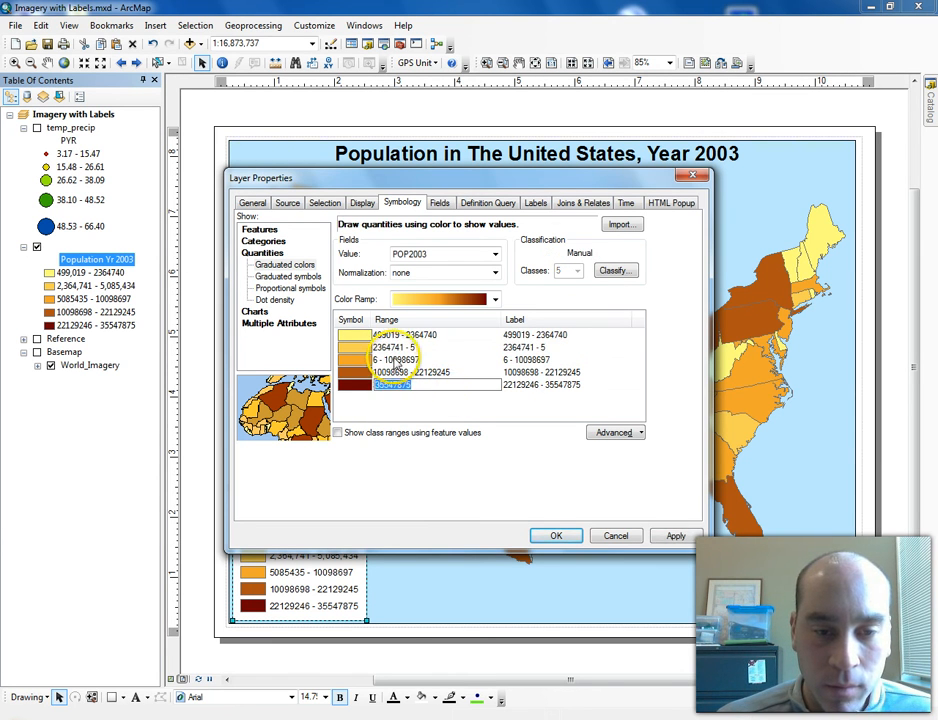
left_click(390, 347)
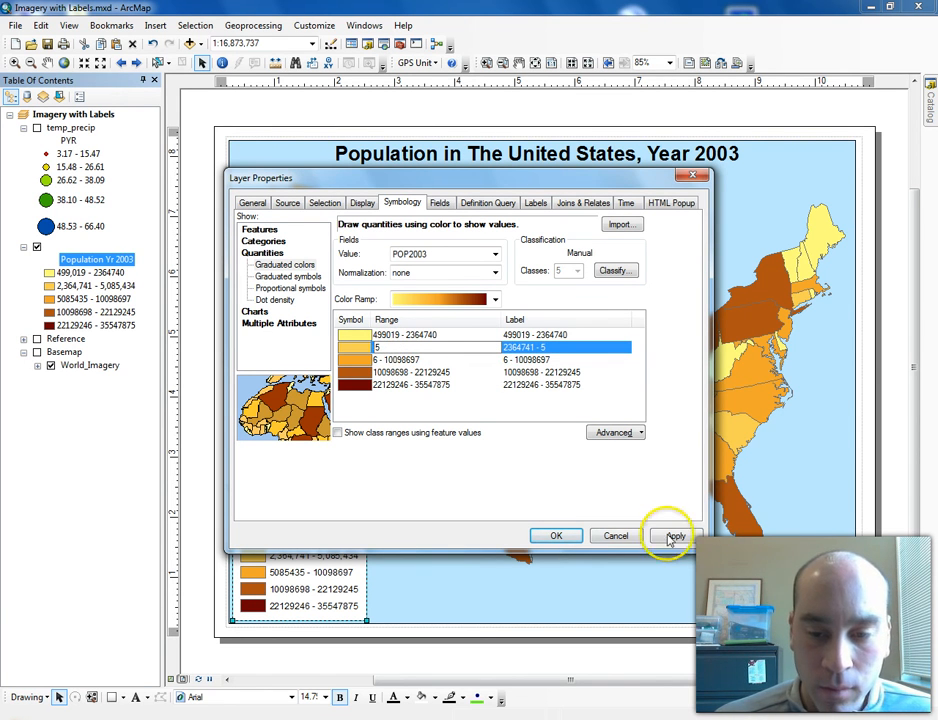
left_click(638, 538)
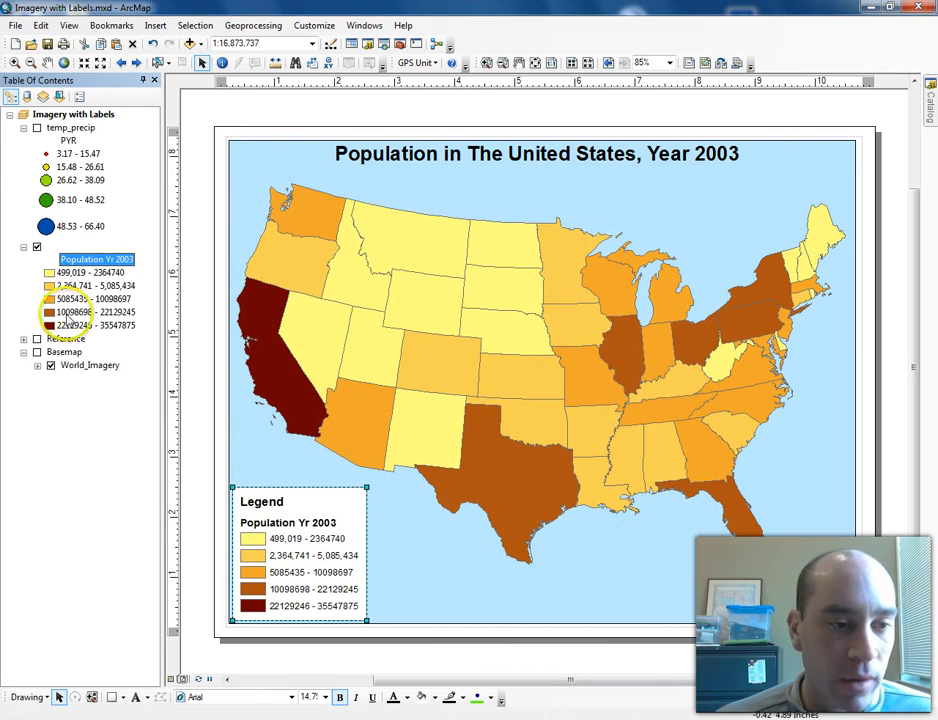
- Edit the third population class label to read 5,085,435 - 10,098,697
left_click(72, 300)
left_click(70, 301)
left_click(65, 299)
type(",")
left_click(81, 299)
type(",")
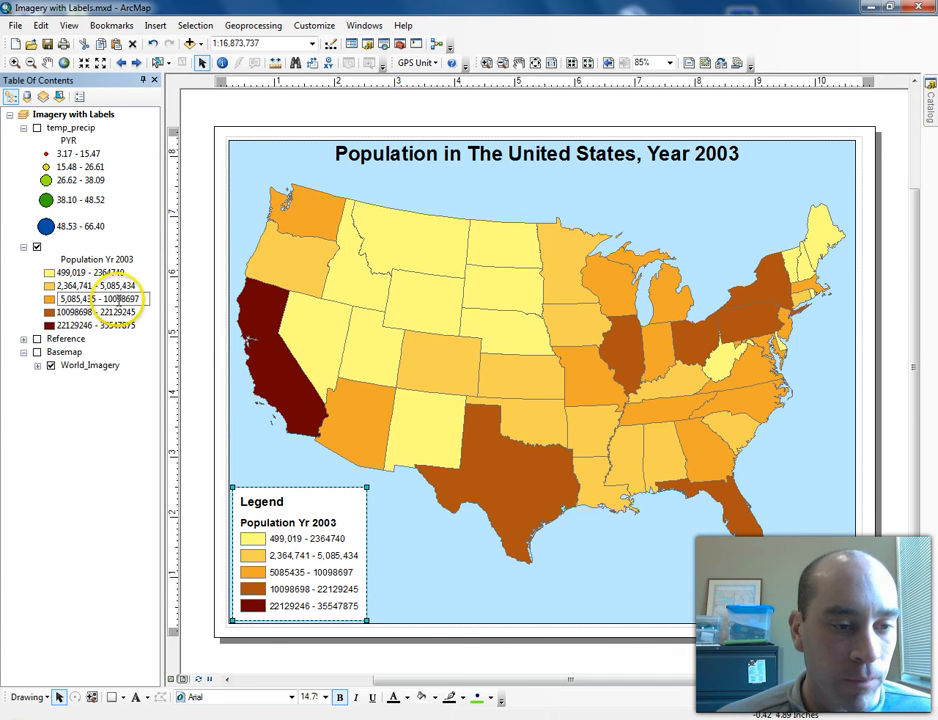
left_click(108, 299)
type(",")
left_click(128, 299)
type(",")
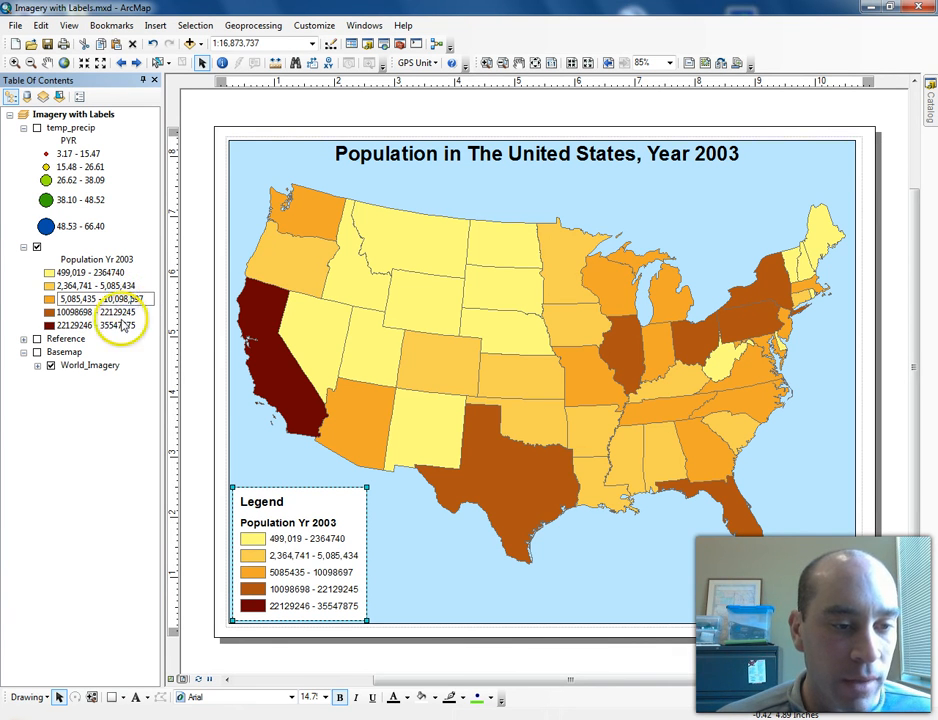
- Edit the fourth population class label to read 10,098,698 - 22,129,245
left_click(120, 312)
left_click(120, 312)
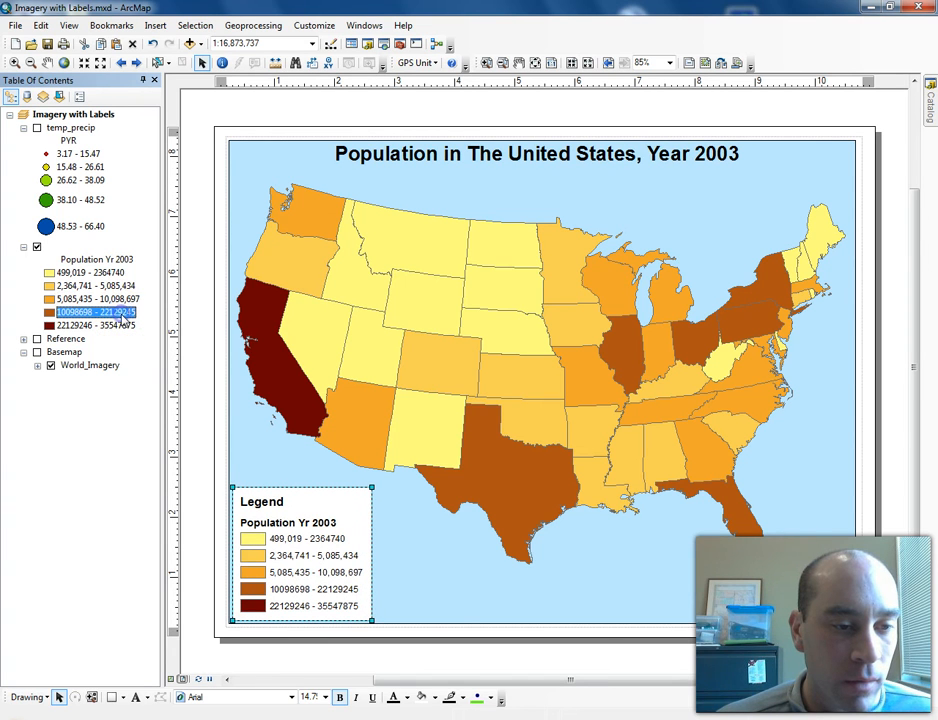
type(",")
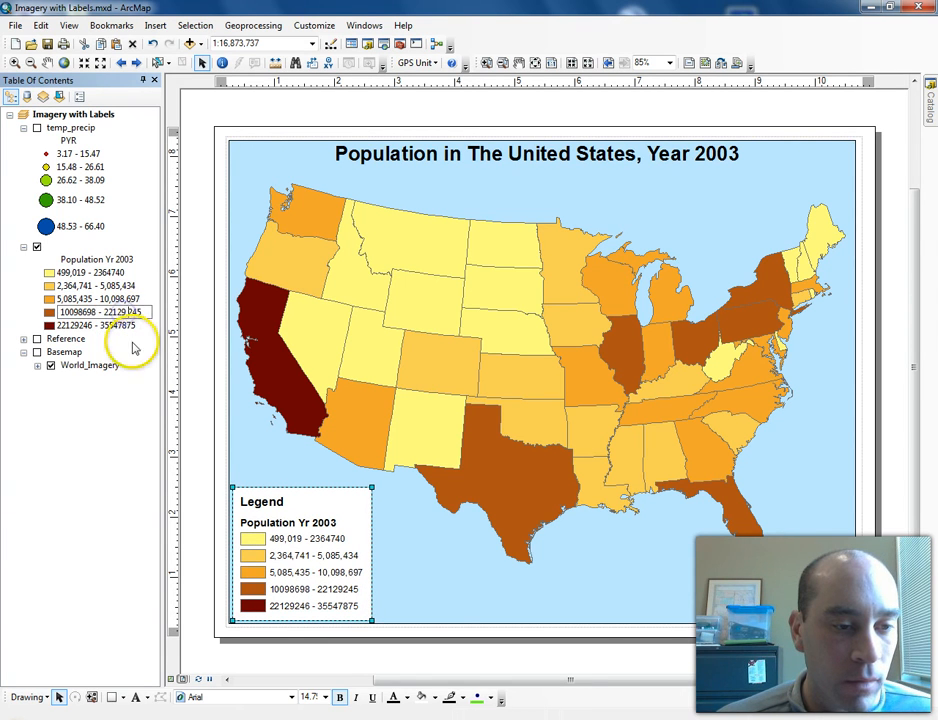
left_click(112, 312)
type(",")
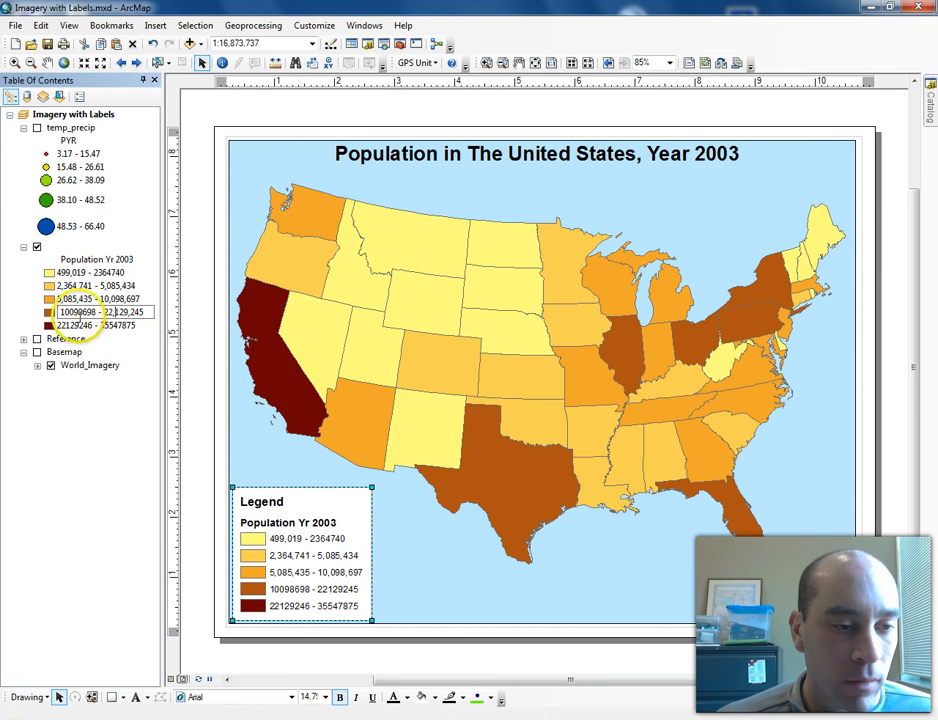
left_click(84, 312)
type(",")
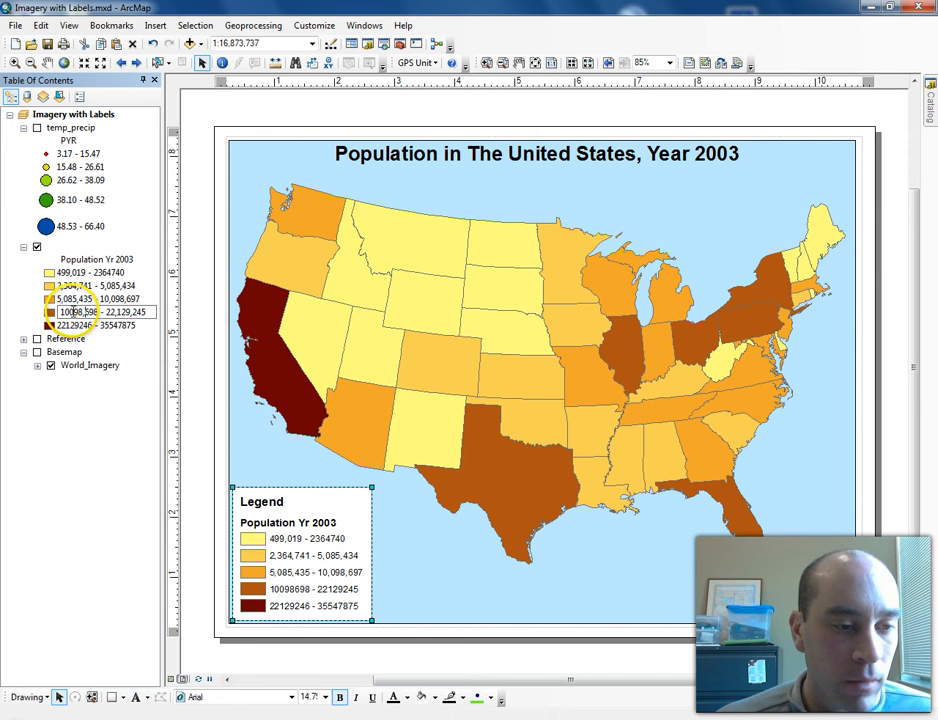
left_click(66, 312)
type(",")
key("Return")
- Edit the fifth population class label to read 22,129,246 - 35,547,875
left_click(80, 326)
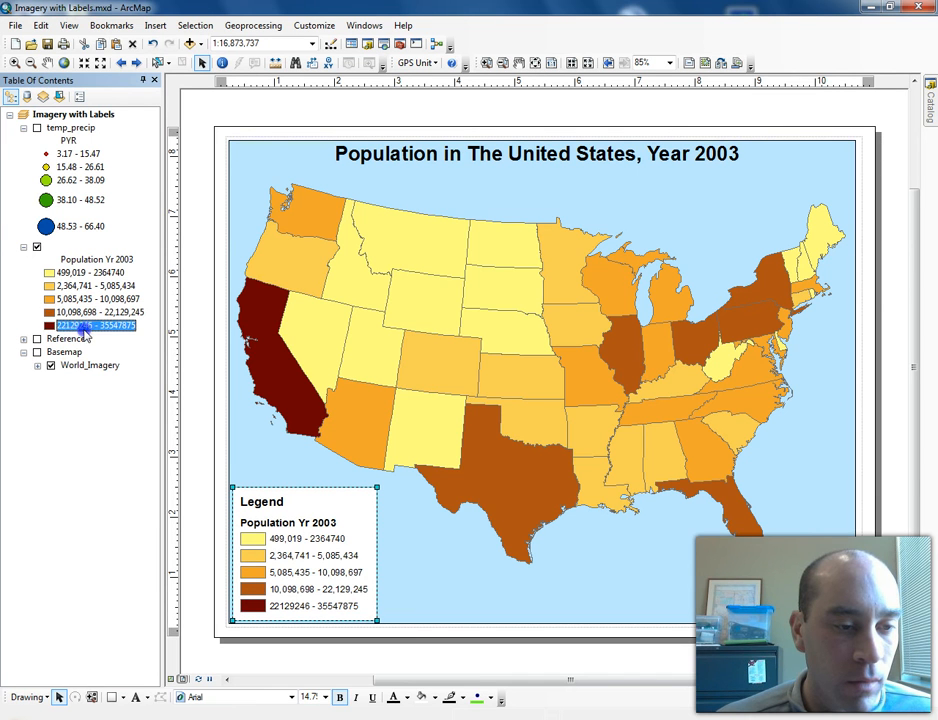
left_click(80, 326)
type(",")
key("Left")
key("Left")
key("Left")
key("Left")
type(",")
left_click(115, 328)
type(",129")
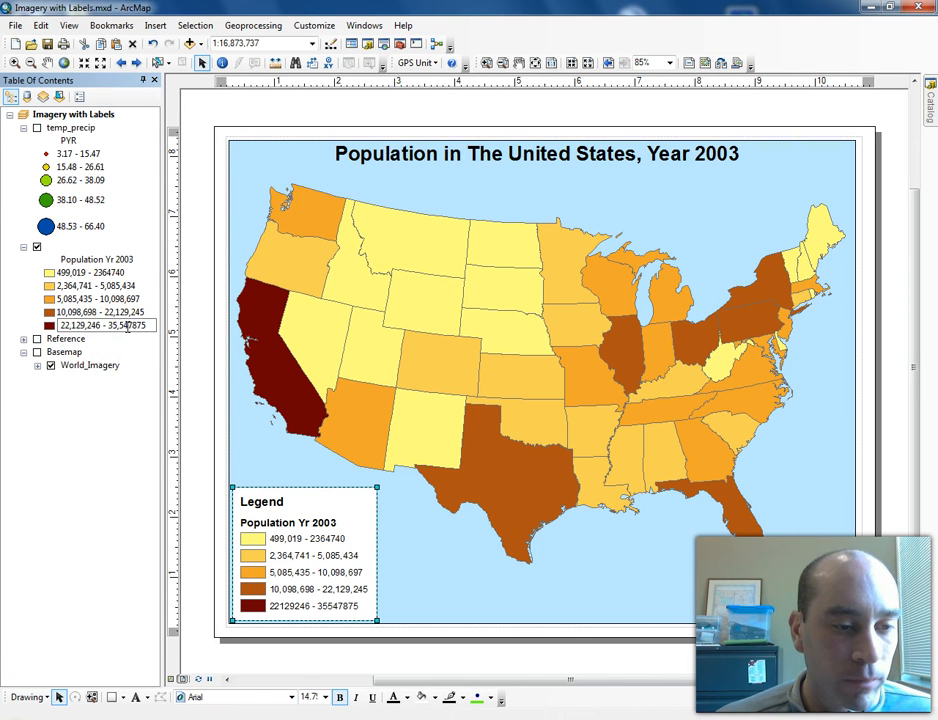
type(",")
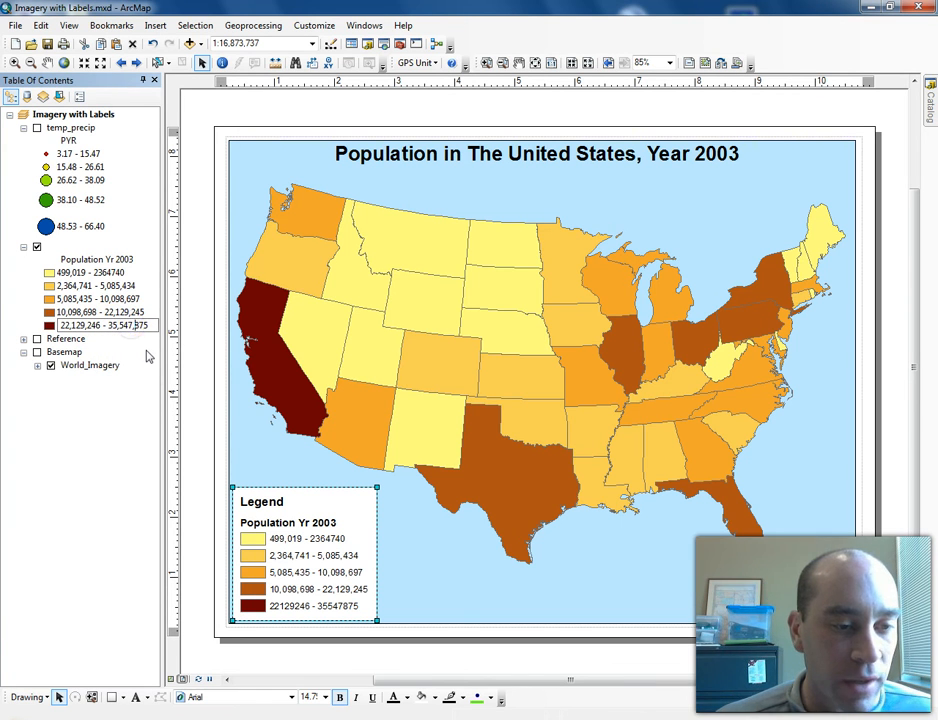
key("Return")
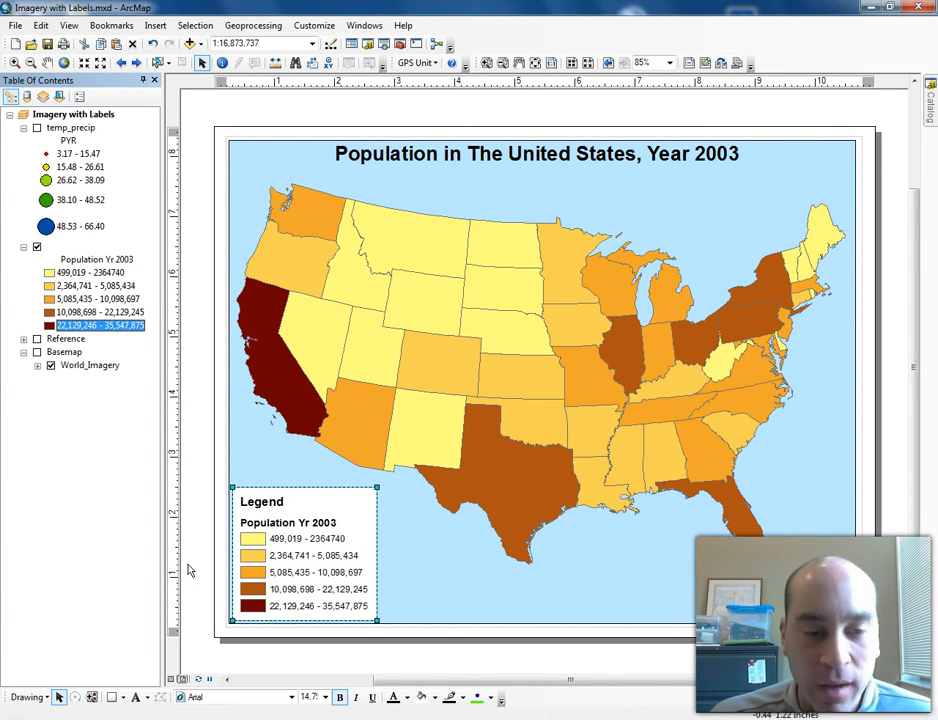
- Resize the legend smaller and reposition it in the map's bottom-left corner
mouse_move(377, 488)
left_mouse_down()
mouse_move(343, 553)
mouse_move(337, 523)
mouse_move(383, 480)
left_mouse_up()
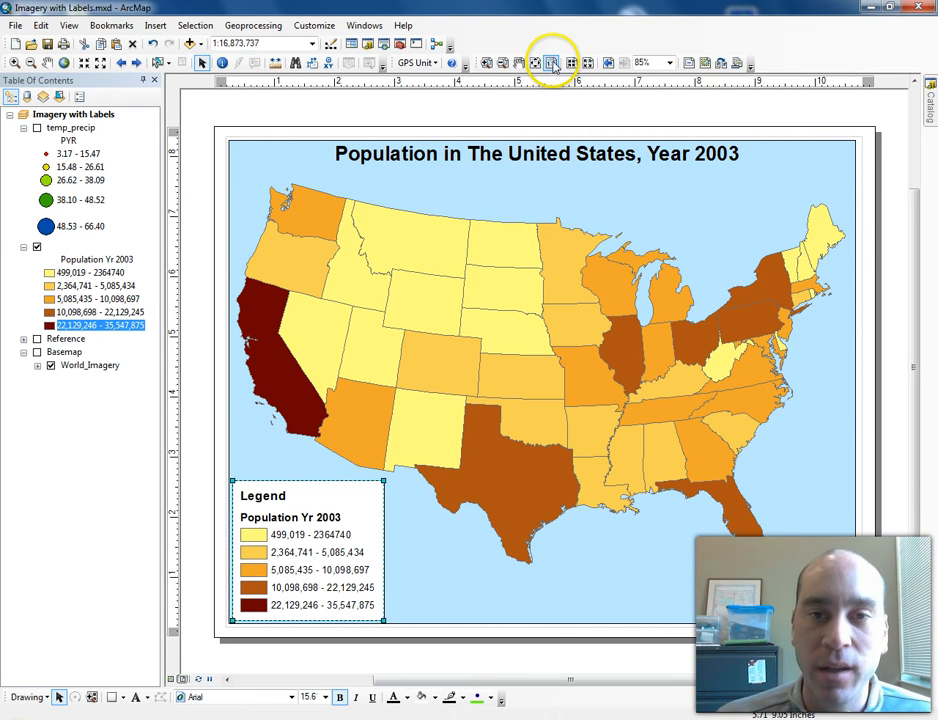
left_click(551, 63)
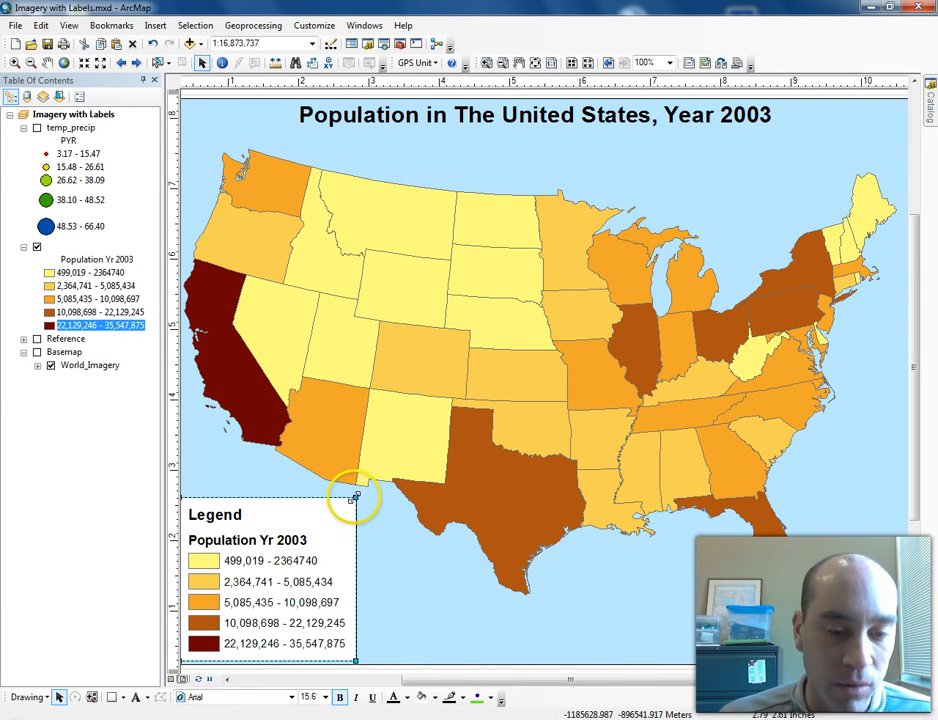
left_click_drag(356, 496, 325, 515)
left_click_drag(280, 576, 289, 573)
left_click(548, 62)
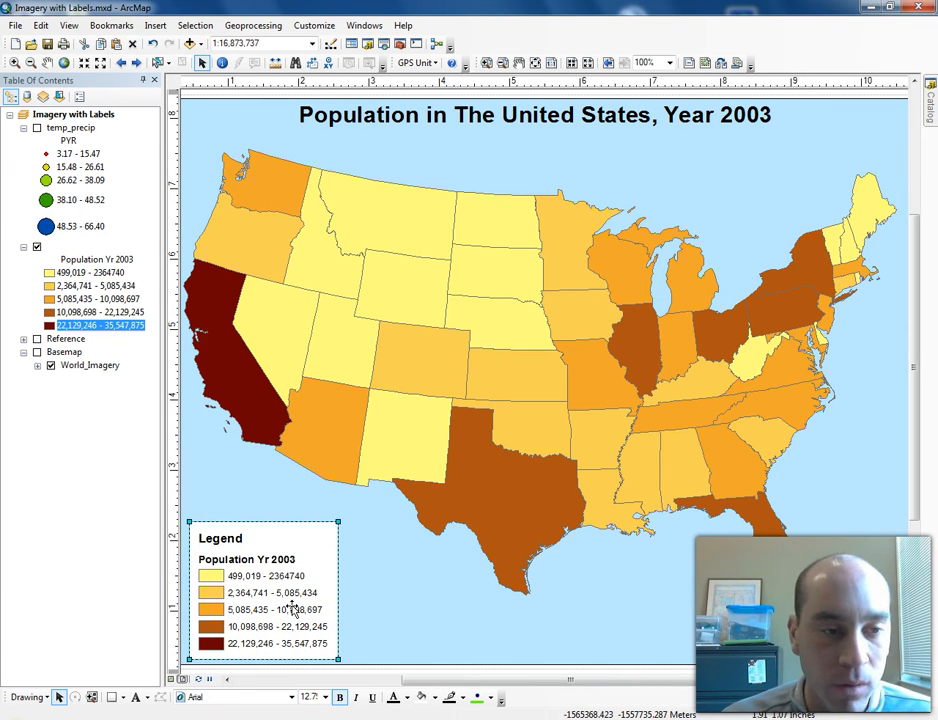
- Edit the first population class label to read 499,019 - 2,364,740
left_click(111, 273)
left_click(111, 273)
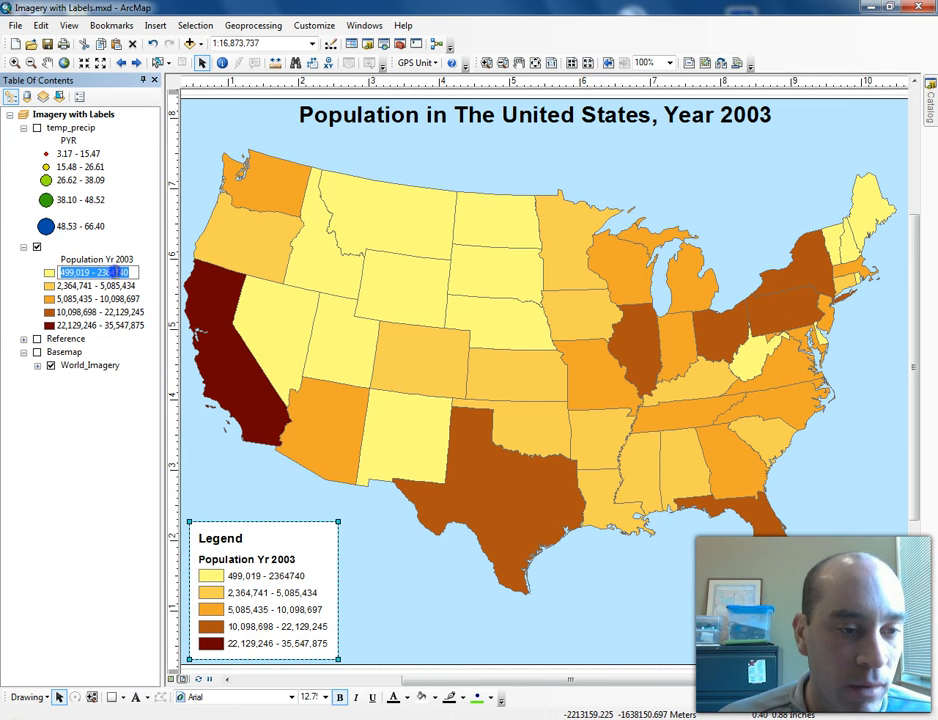
left_click(116, 272)
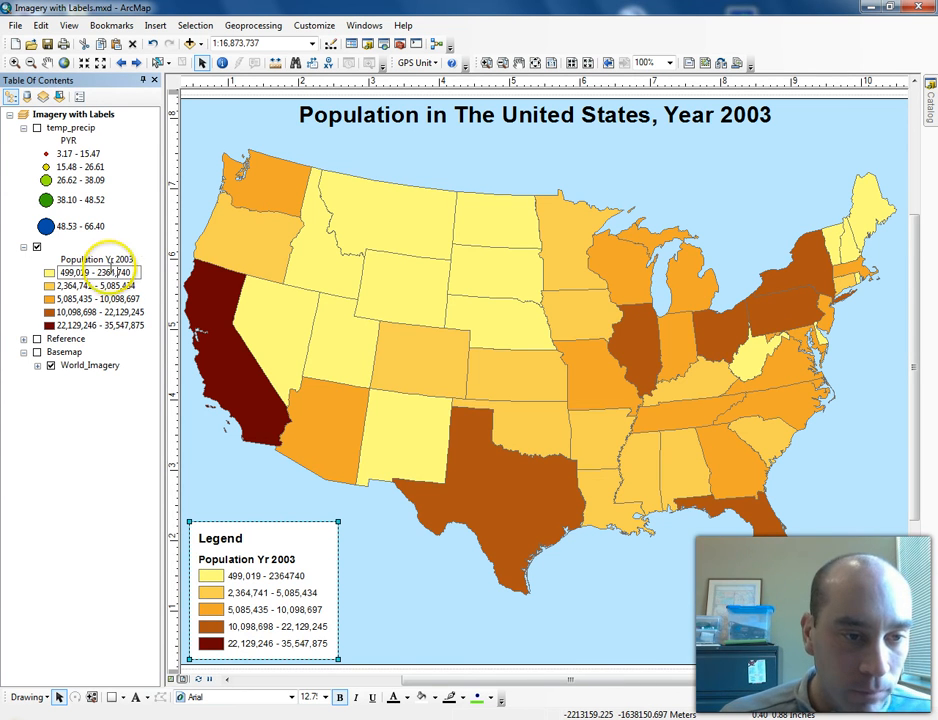
left_click(102, 272)
type(",")
left_click(118, 222)
left_click(73, 467)
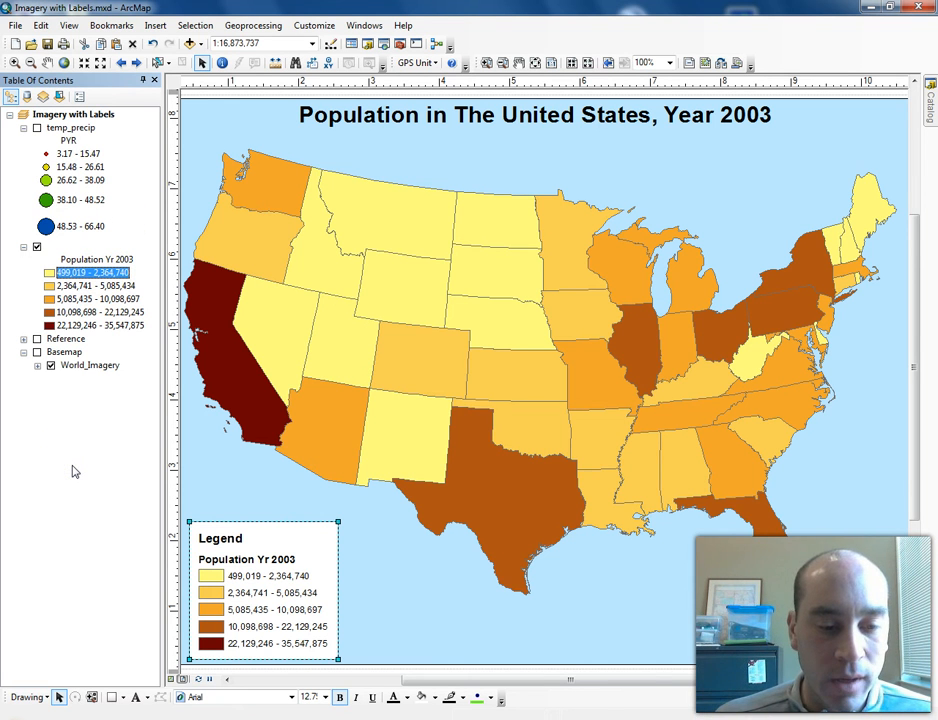
- Fit the whole page in view and nudge the legend against the map's bottom-left corner
left_click(551, 63)
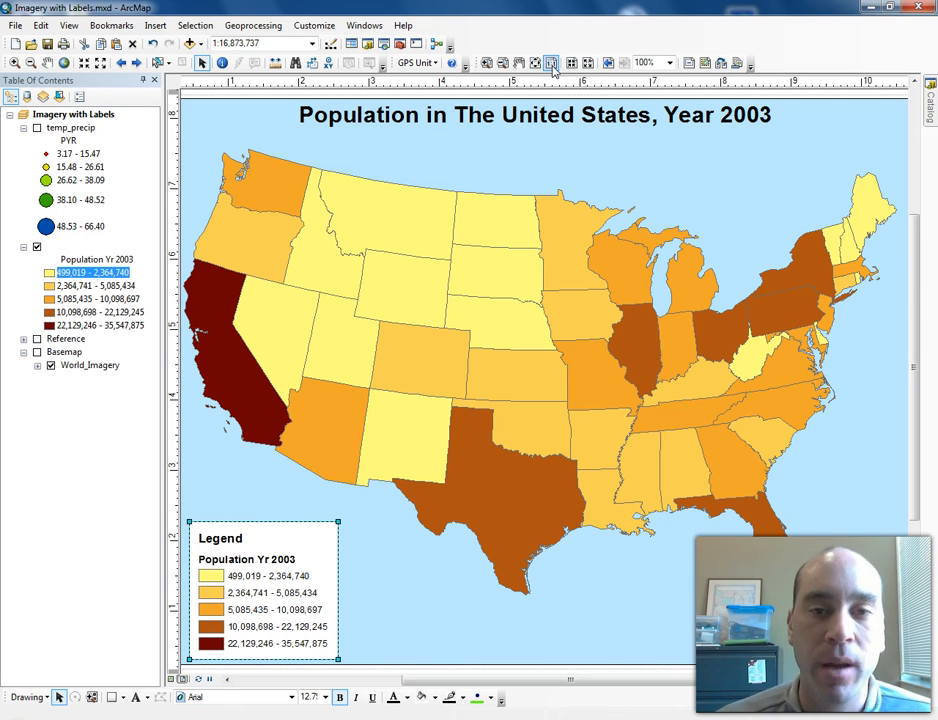
left_click(550, 64)
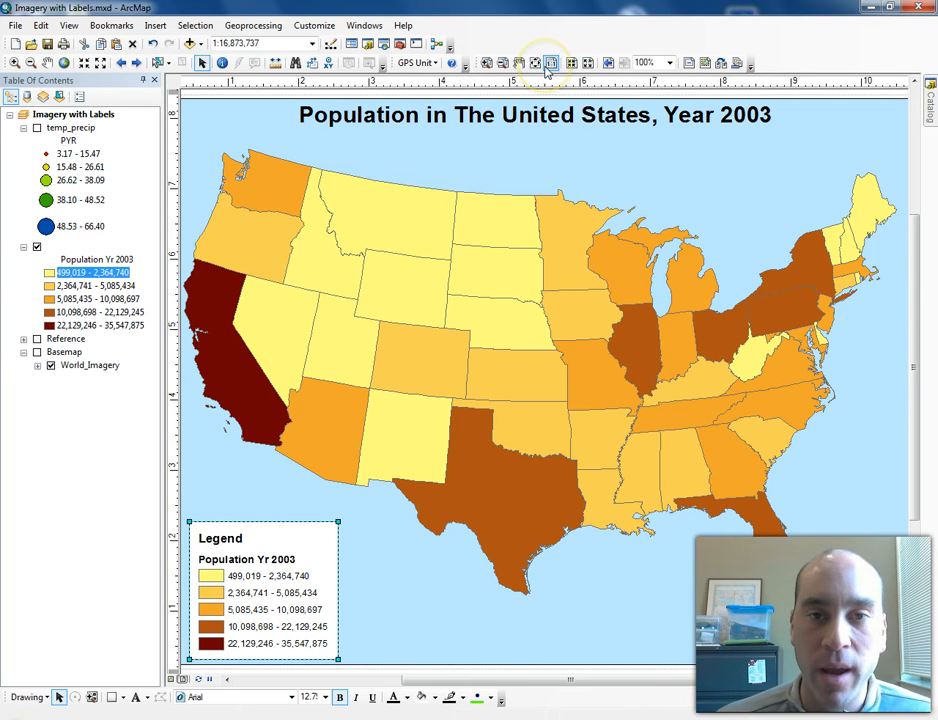
left_click(535, 63)
left_click(535, 63)
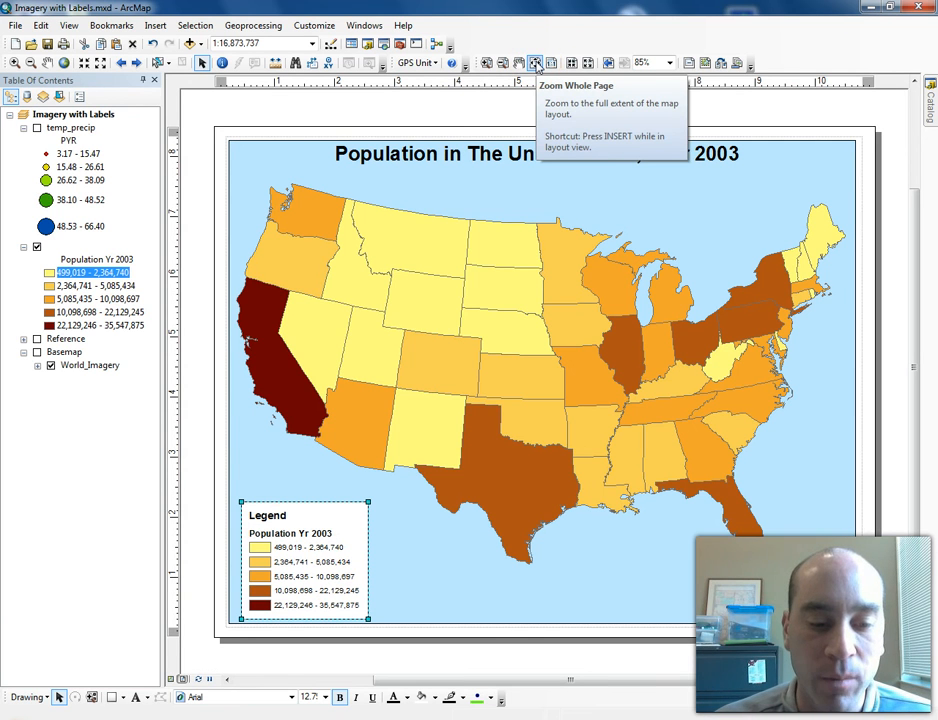
left_click_drag(335, 574, 328, 574)
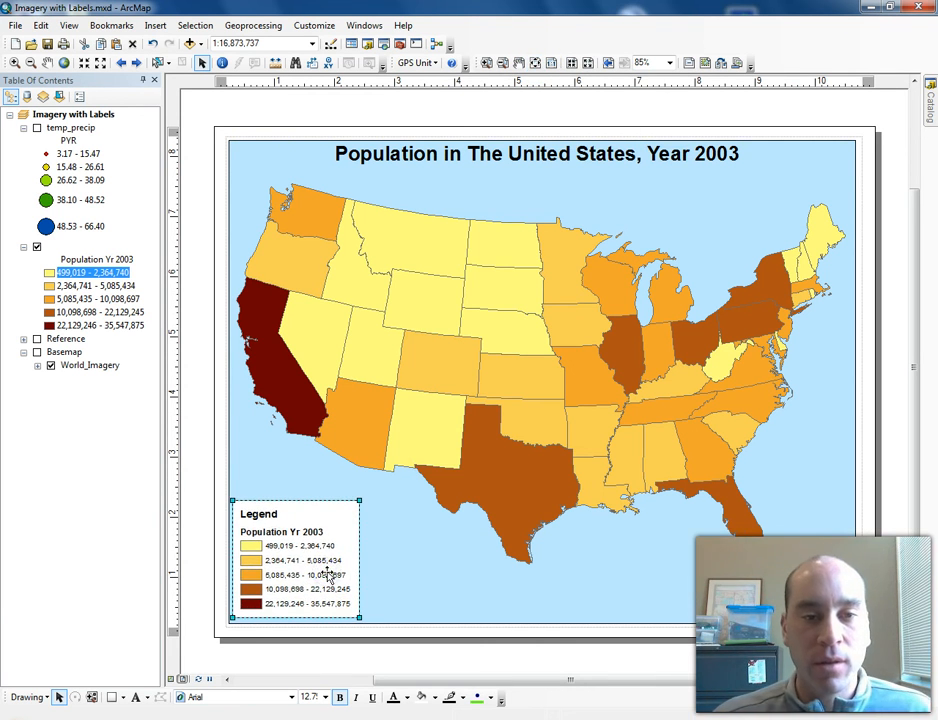
- Insert an Alternating Scale Bar 1 with 2 divisions and place it along the map's bottom edge beside the legend
left_click(157, 25)
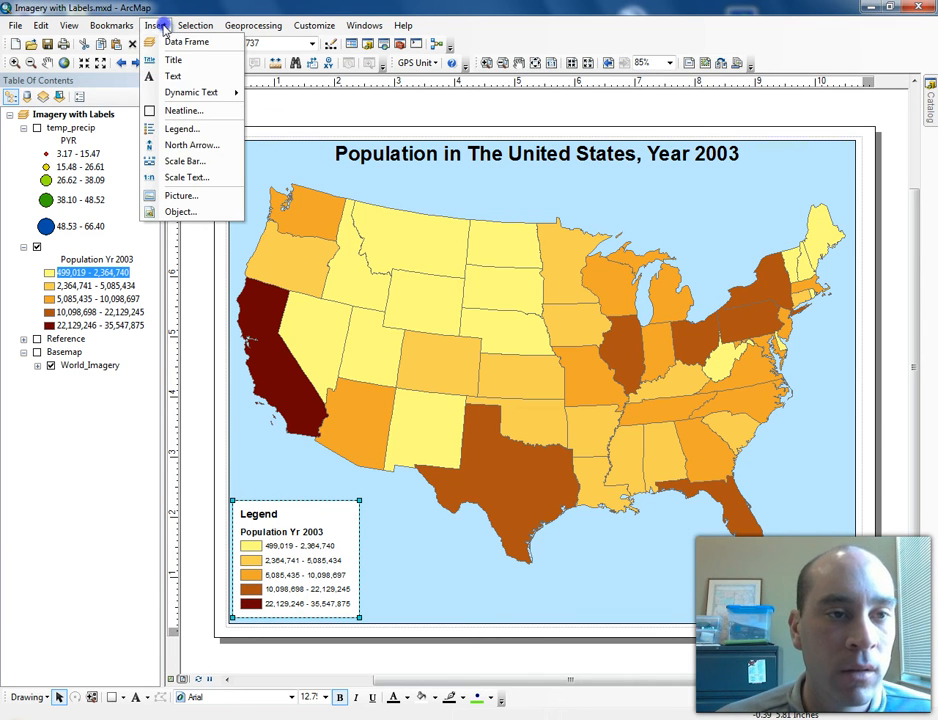
left_click(190, 162)
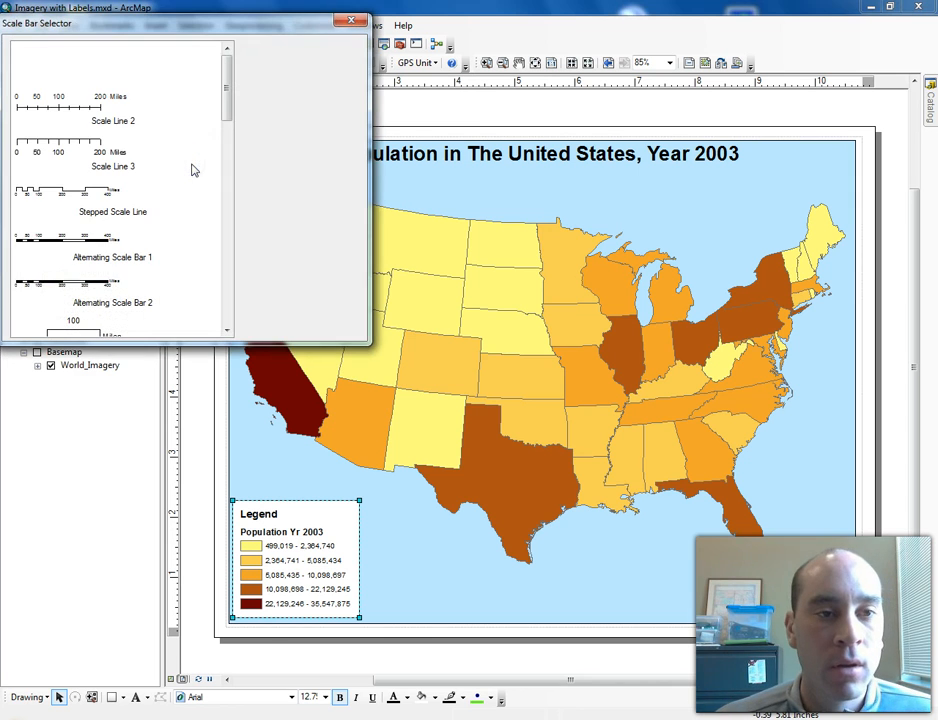
left_click_drag(225, 42, 616, 207)
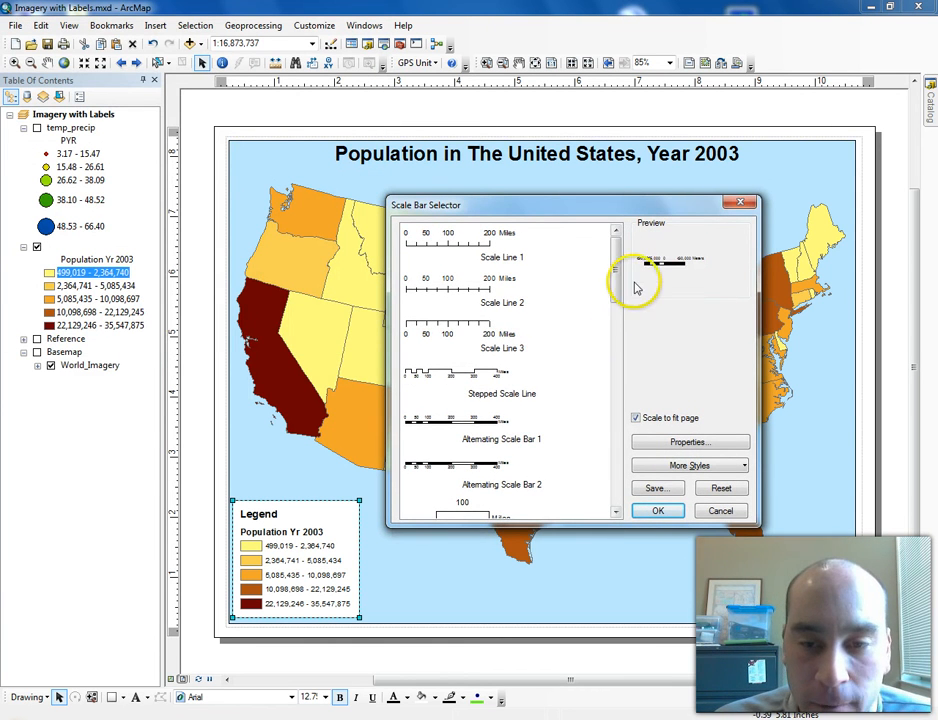
left_click(493, 427)
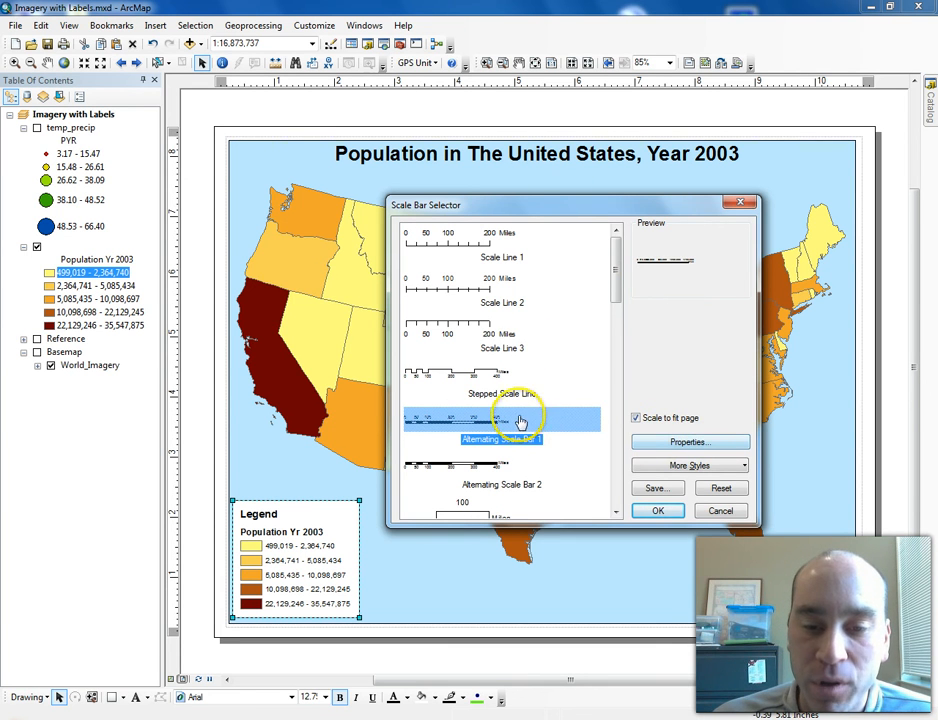
left_click(699, 441)
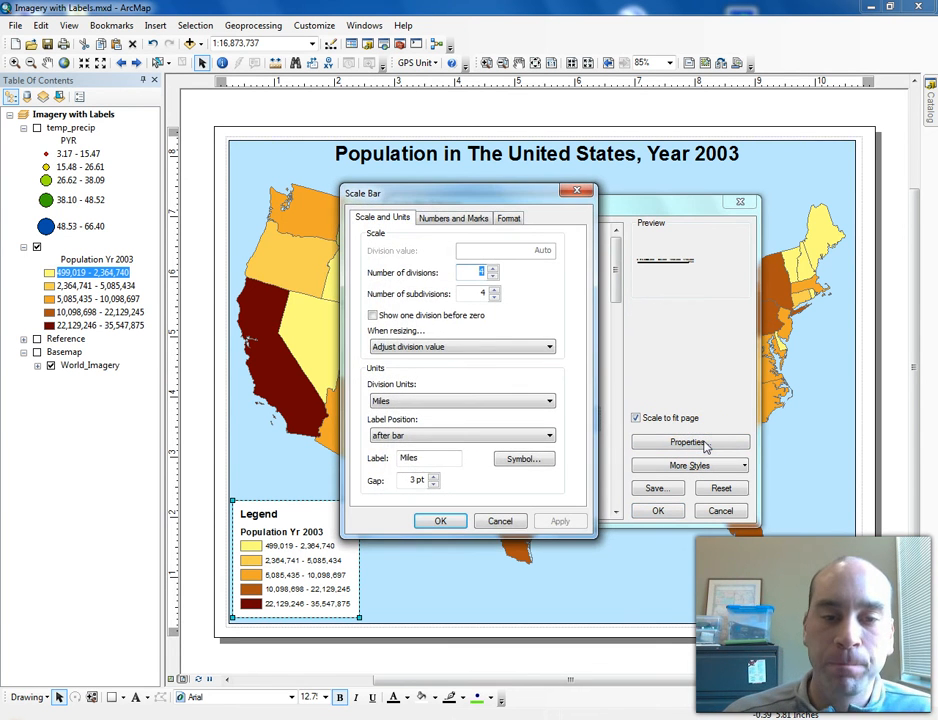
left_click_drag(479, 190, 699, 277)
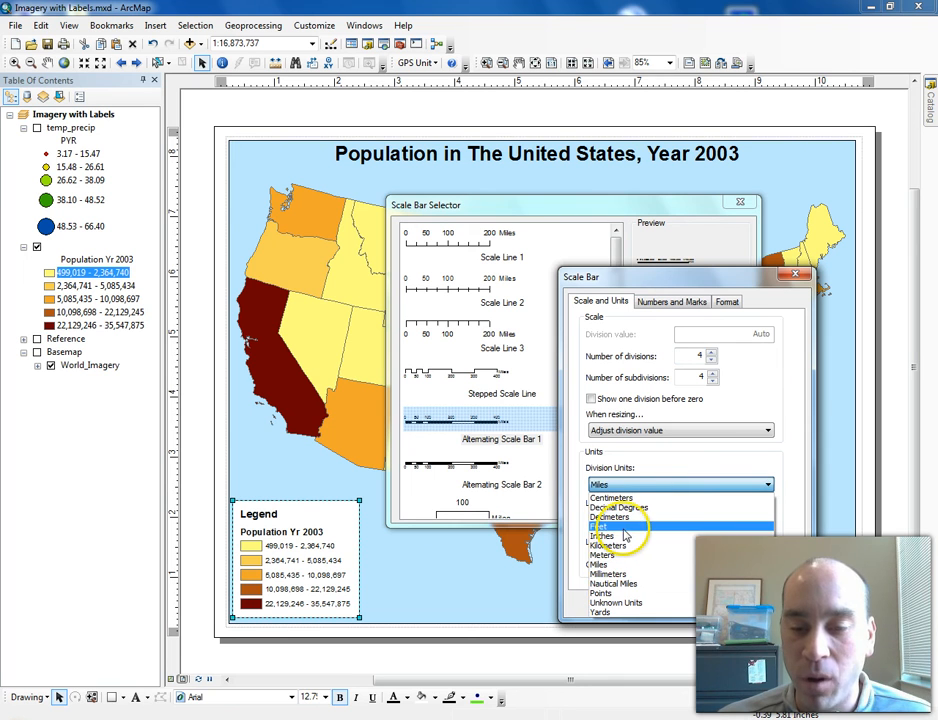
left_click(668, 459)
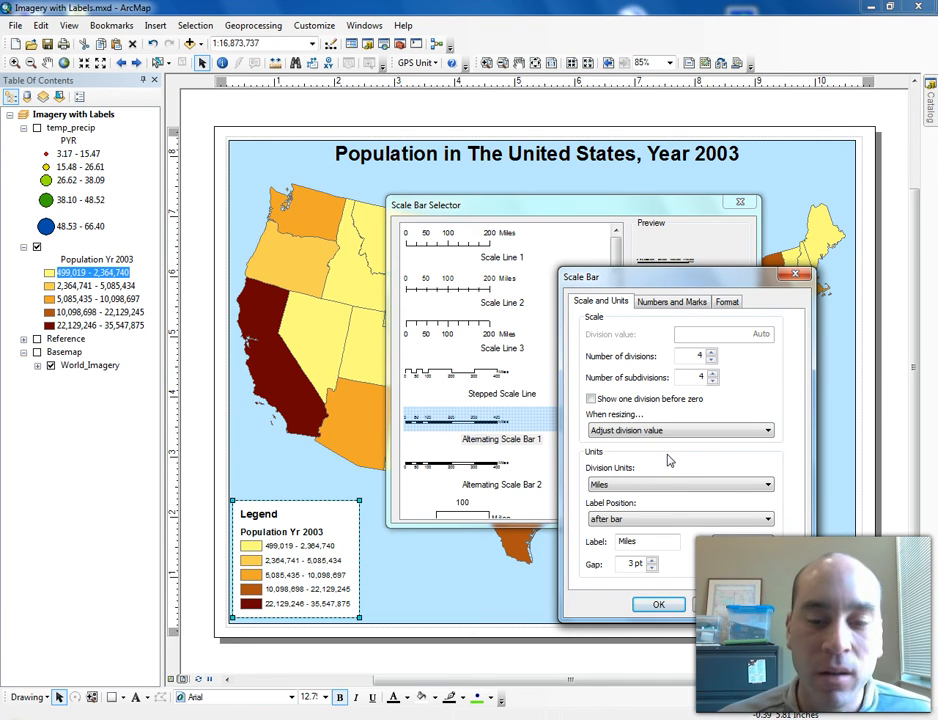
left_click(643, 491)
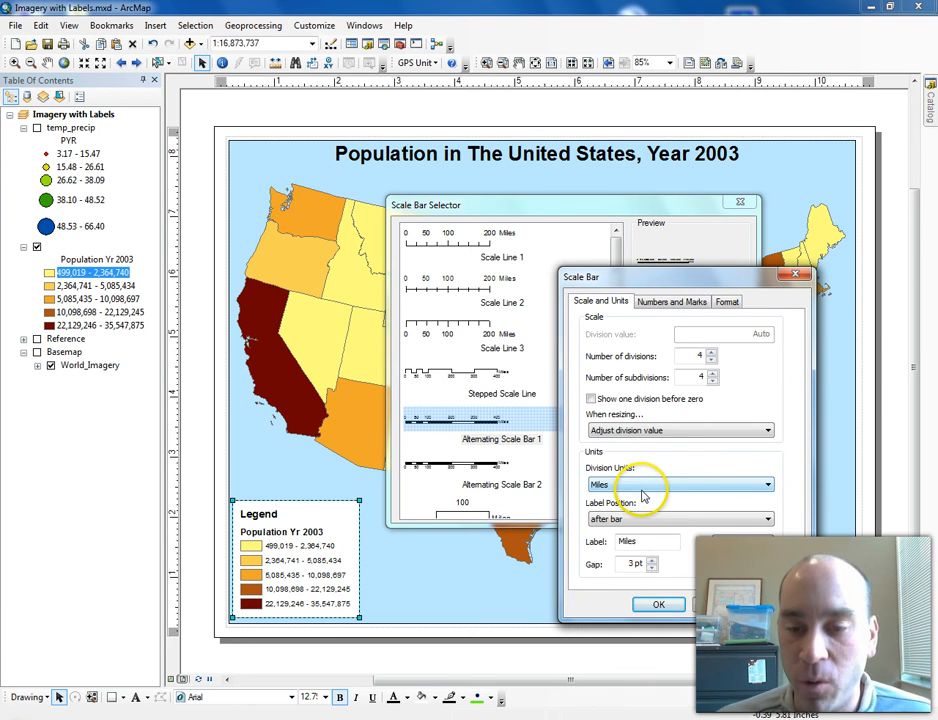
left_click(711, 361)
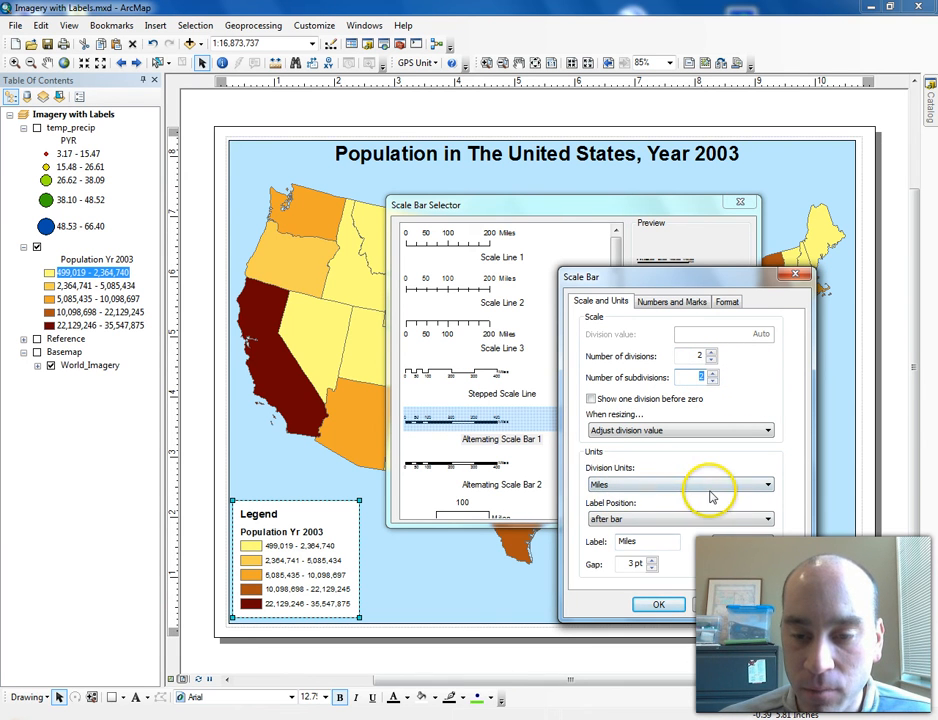
left_click(660, 605)
left_click(653, 511)
left_click_drag(610, 392, 530, 603)
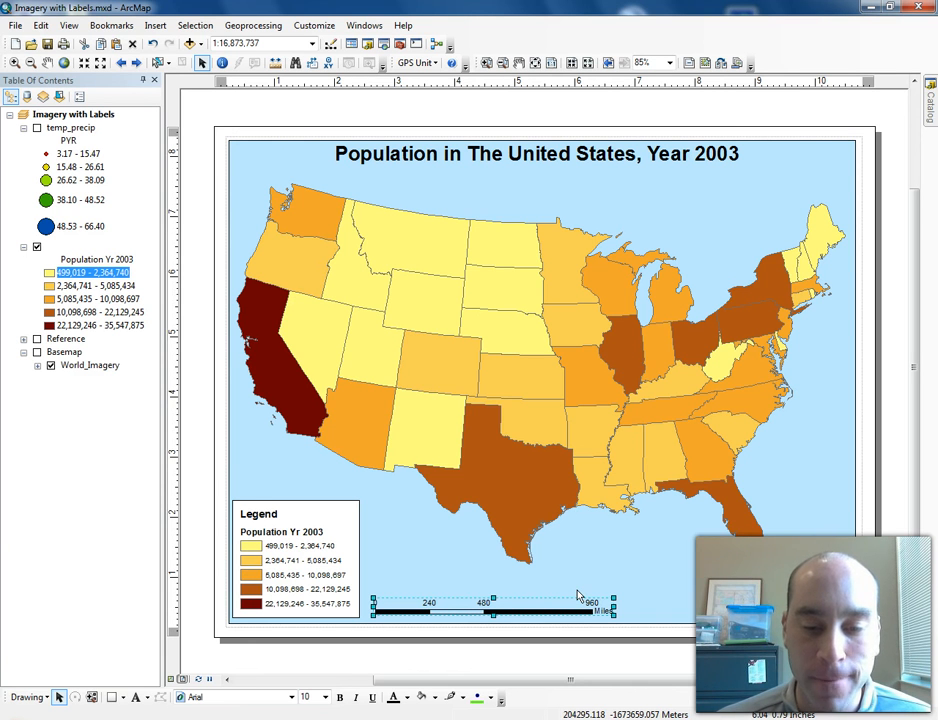
left_click_drag(577, 597, 557, 606)
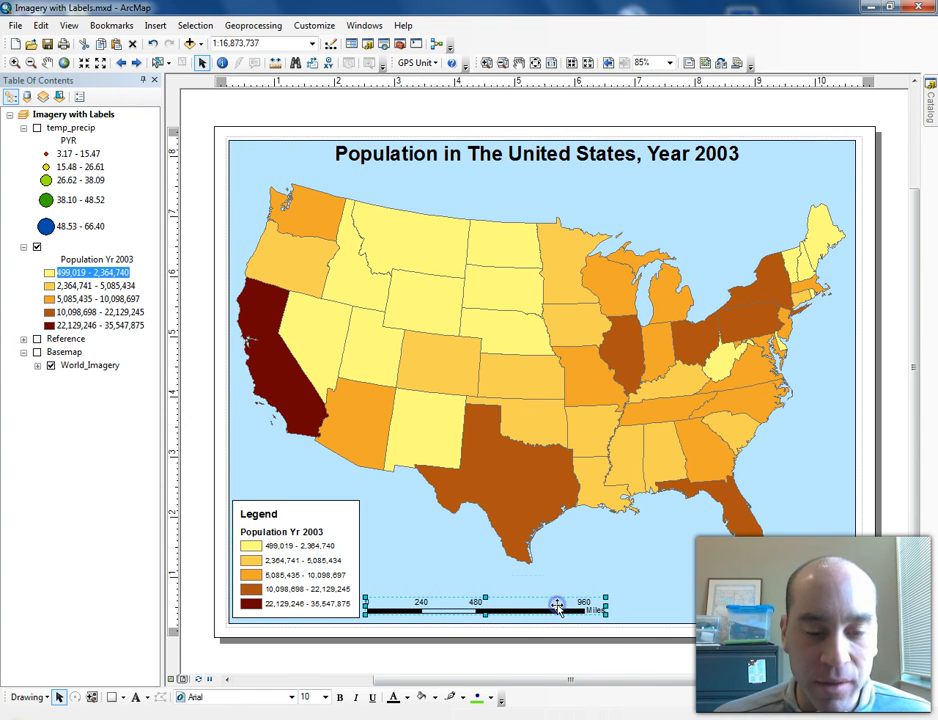
- Insert scale text in the 1 in = 16 miles (Inches = Miles) style and place it above the scale bar
left_click(155, 25)
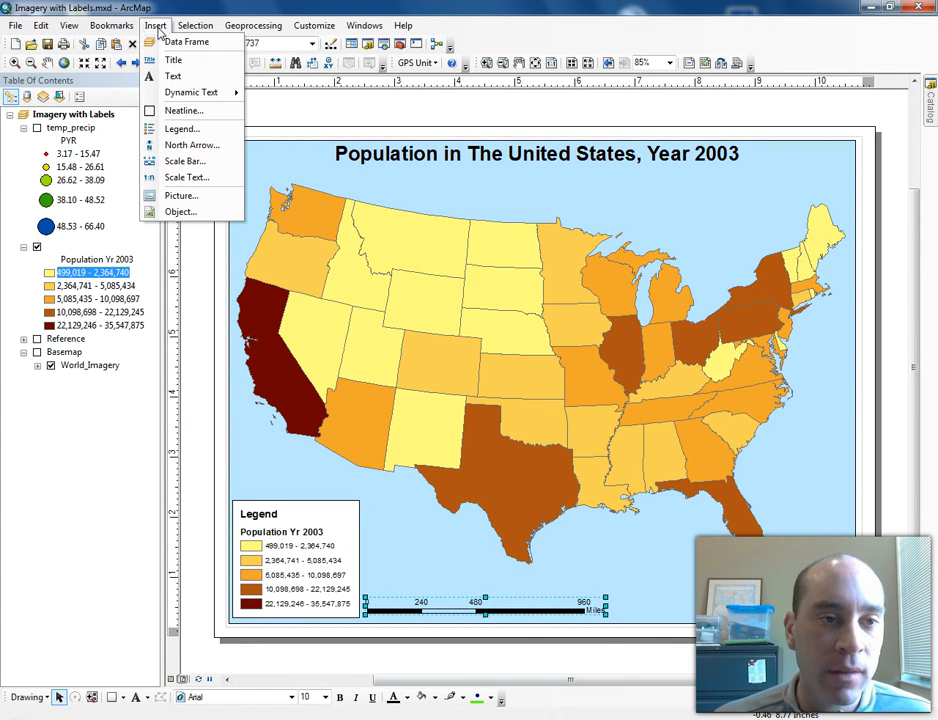
left_click(193, 177)
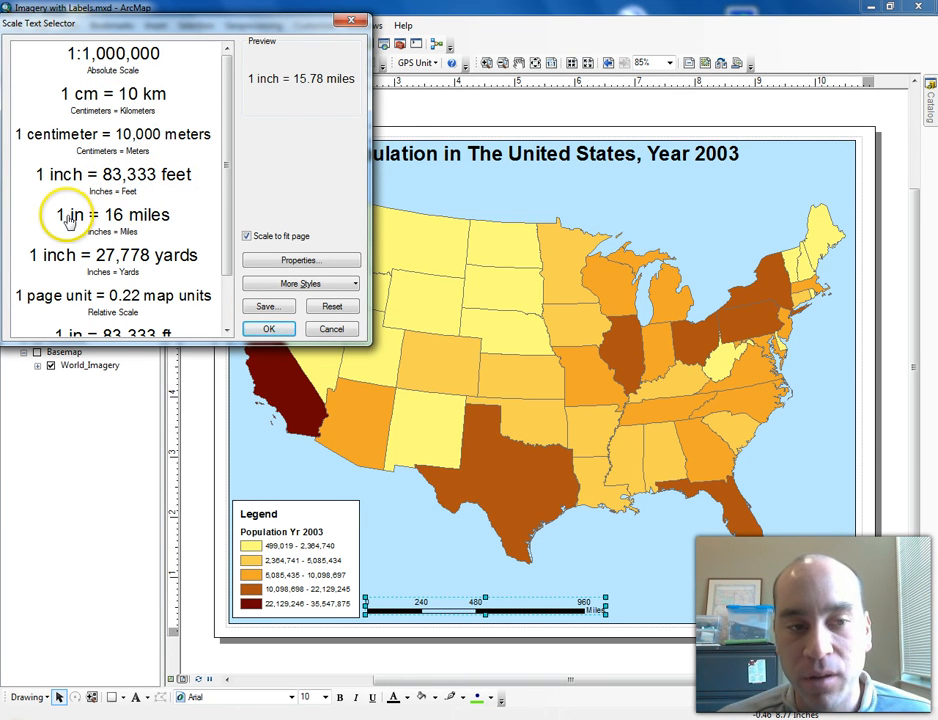
left_click(118, 216)
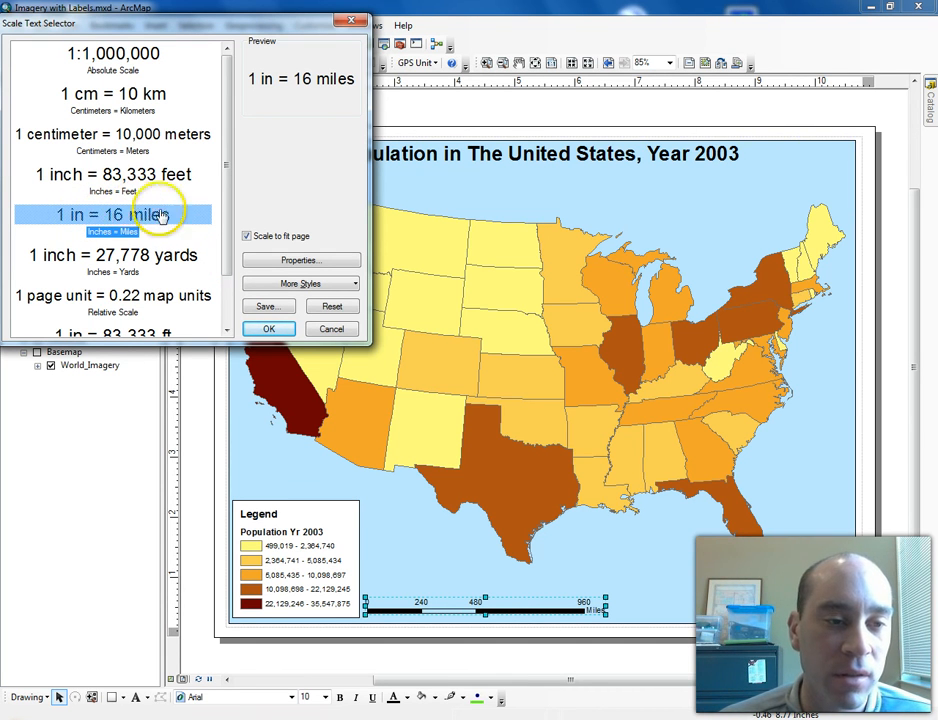
left_click(276, 330)
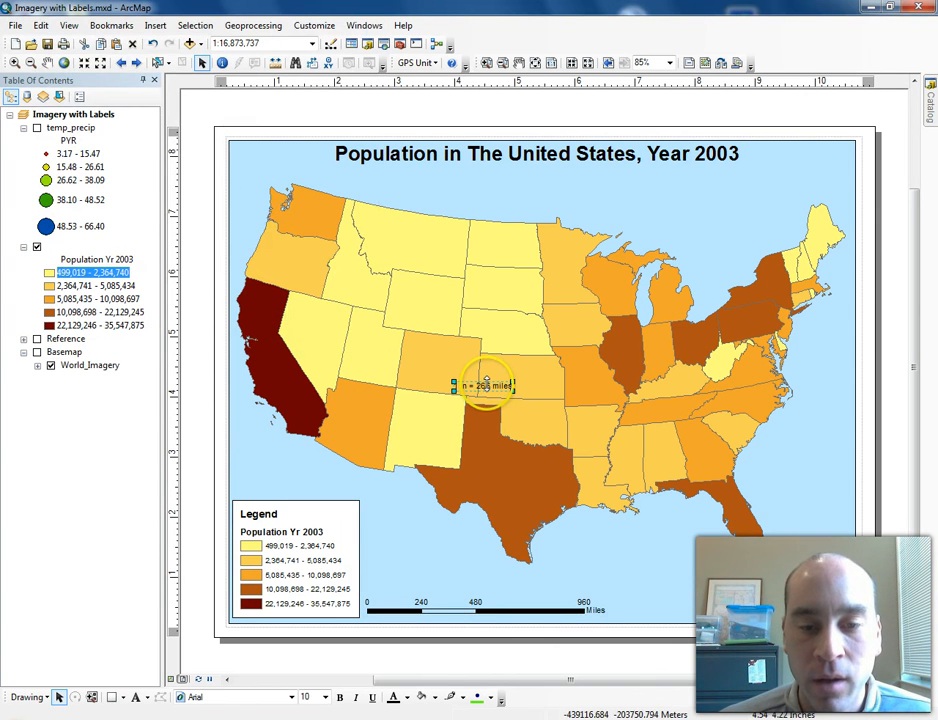
left_click_drag(486, 385, 472, 590)
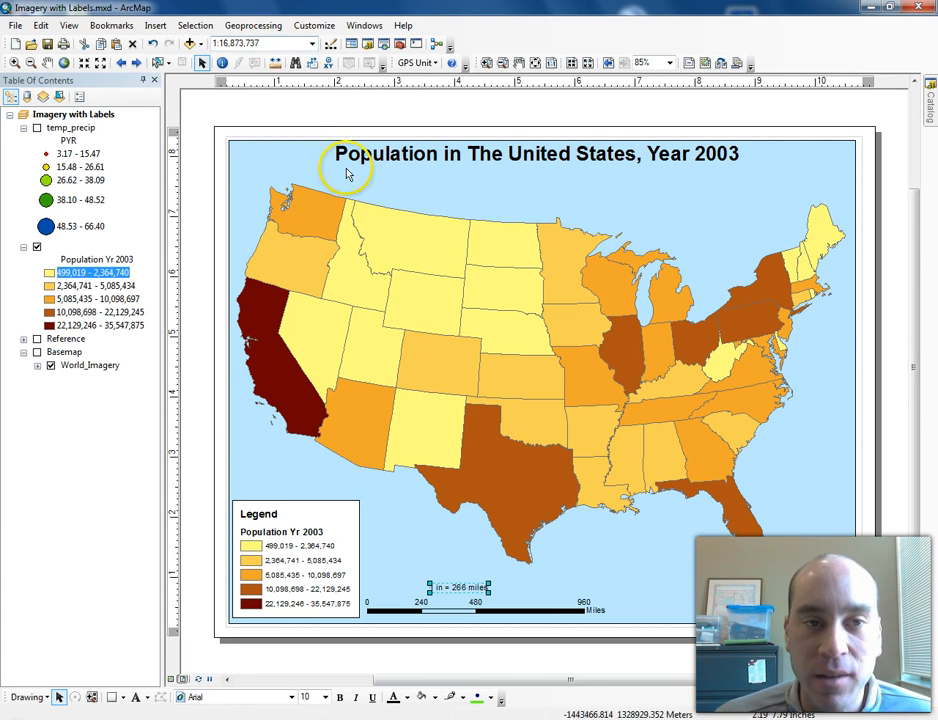
- Set the map scale to 1 inch = 300 miles and nudge the scale text slightly right
left_click(282, 43)
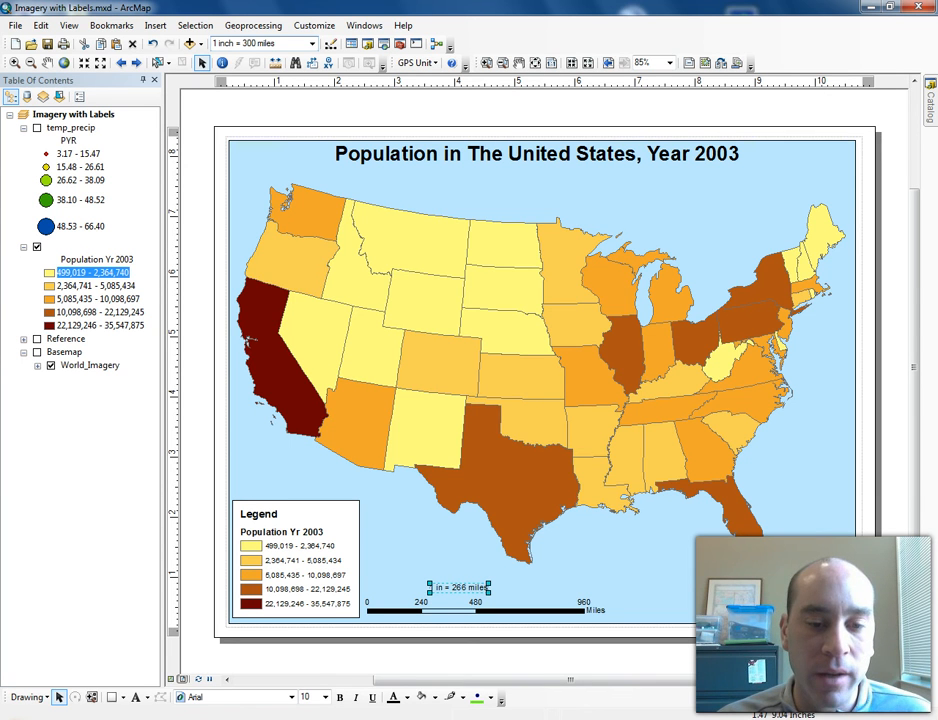
key("Return")
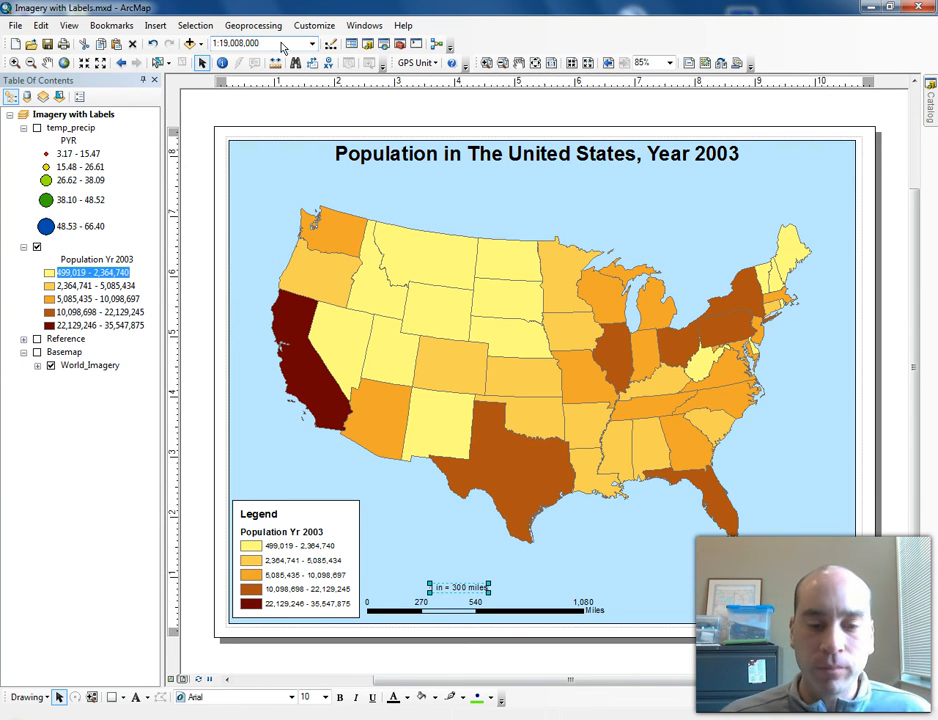
left_click_drag(474, 591, 496, 589)
- Stretch the scale bar to end at 1,200 miles and re-center the scale text above it
left_click(530, 609)
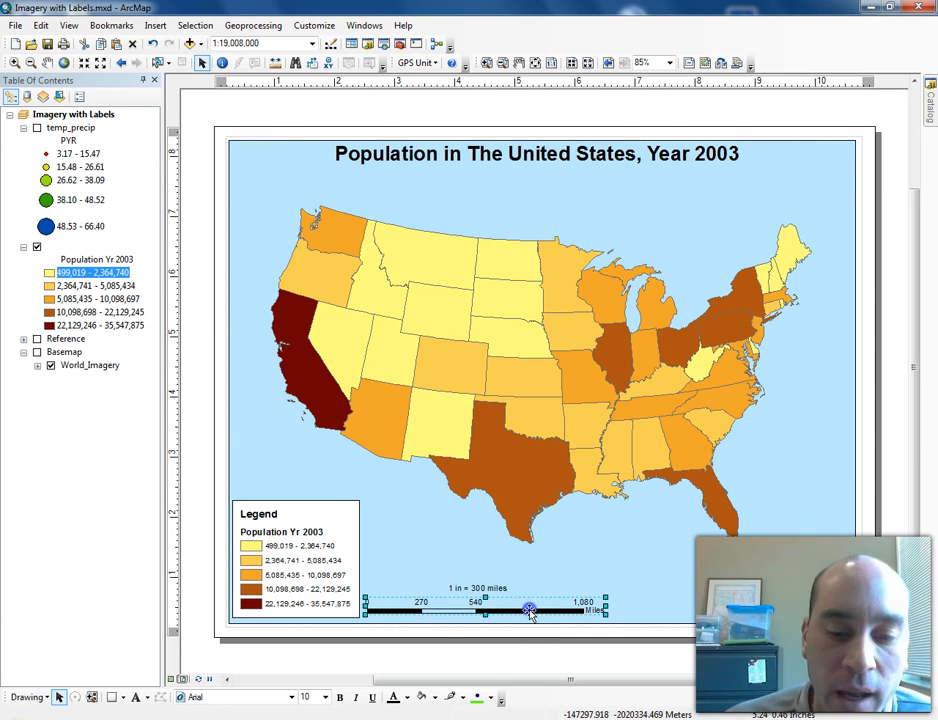
left_click_drag(606, 606, 628, 606)
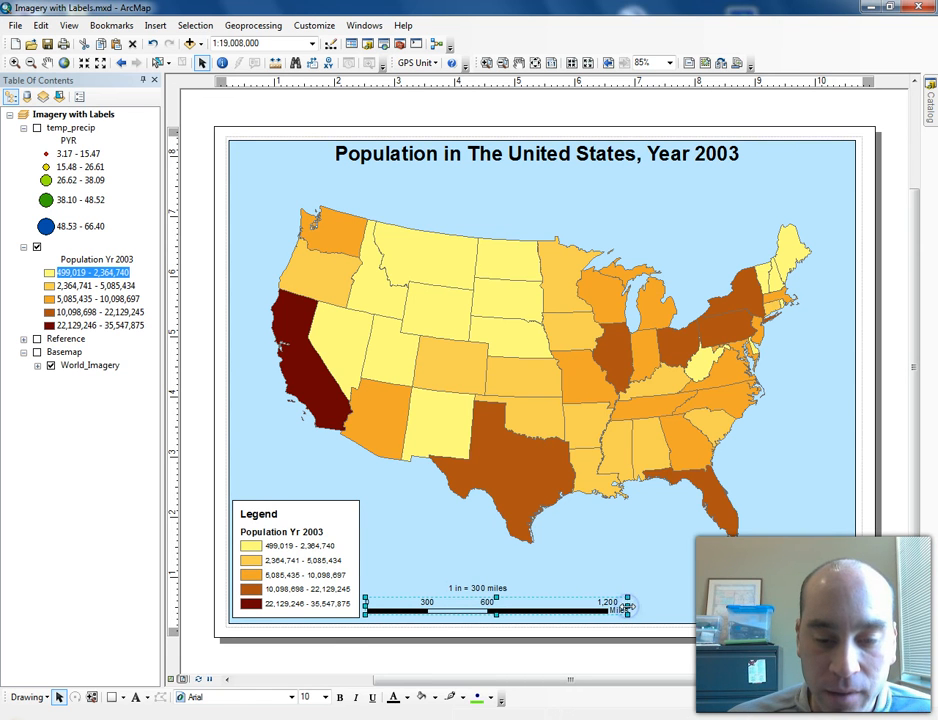
left_click(481, 589)
left_click_drag(483, 590, 495, 590)
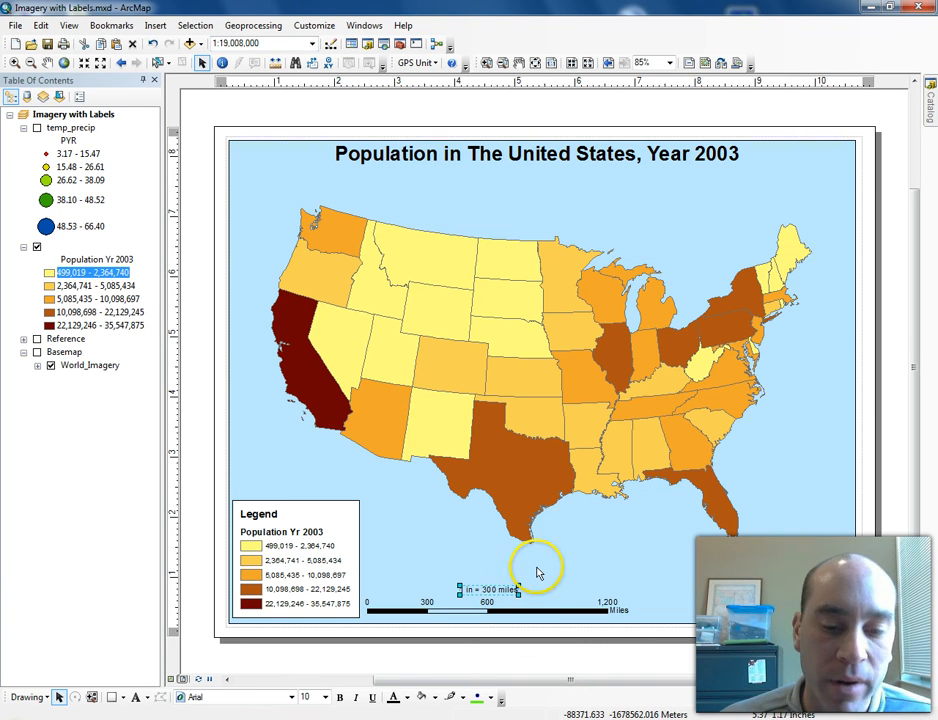
- Insert an ESRI North 3 north arrow and place it left of the scale bar beside the legend
left_click(191, 357)
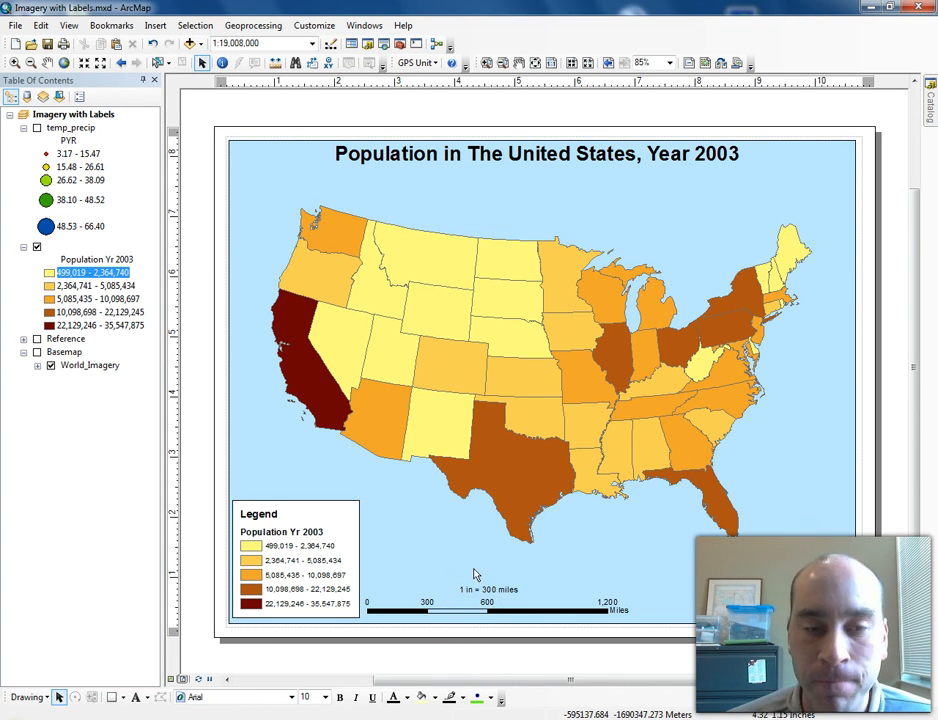
left_click(160, 26)
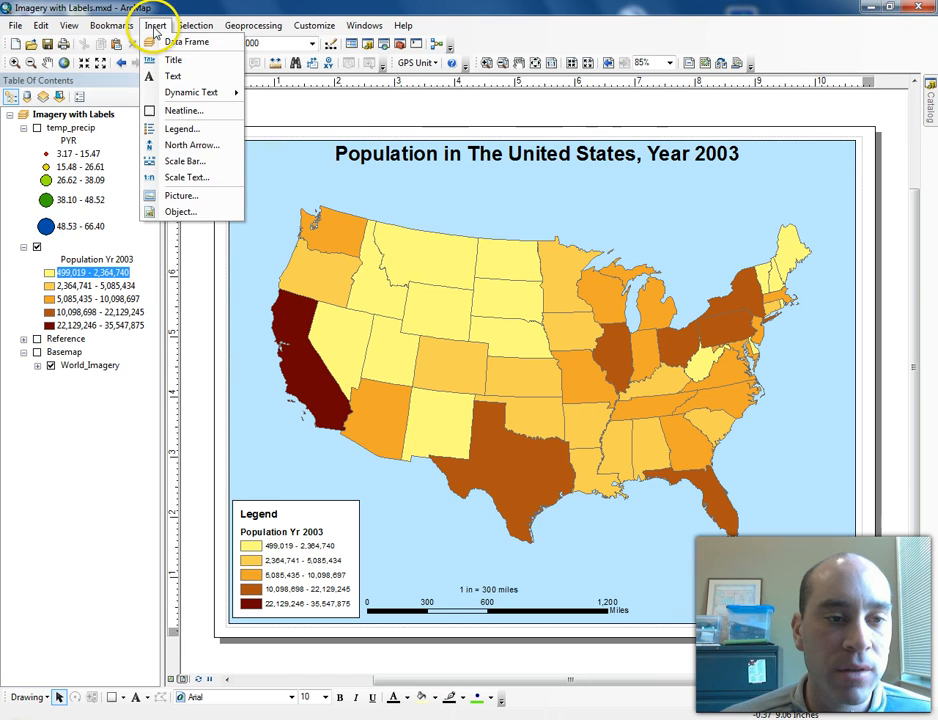
left_click(195, 144)
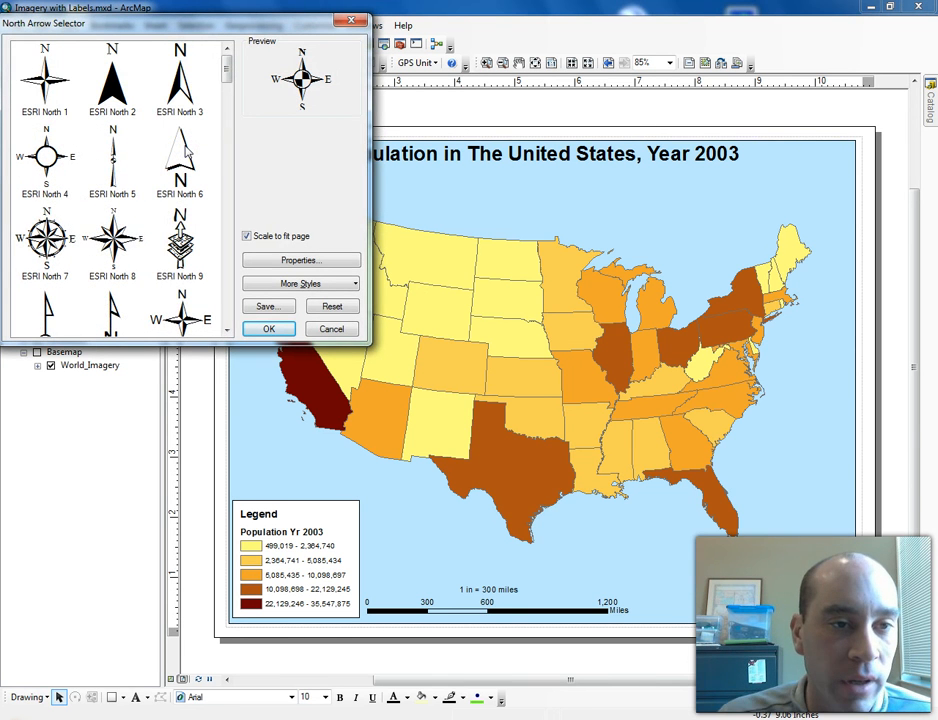
mouse_move(226, 63)
left_mouse_down()
mouse_move(226, 310)
mouse_move(239, 64)
left_mouse_up()
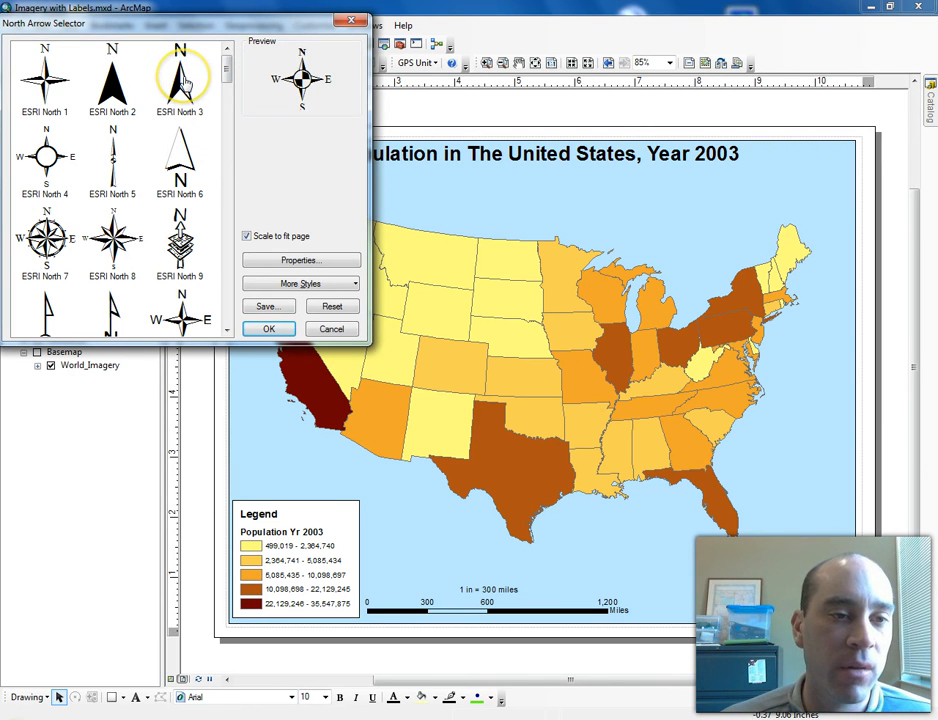
mouse_move(226, 64)
left_mouse_down()
mouse_move(224, 84)
mouse_move(228, 65)
left_mouse_up()
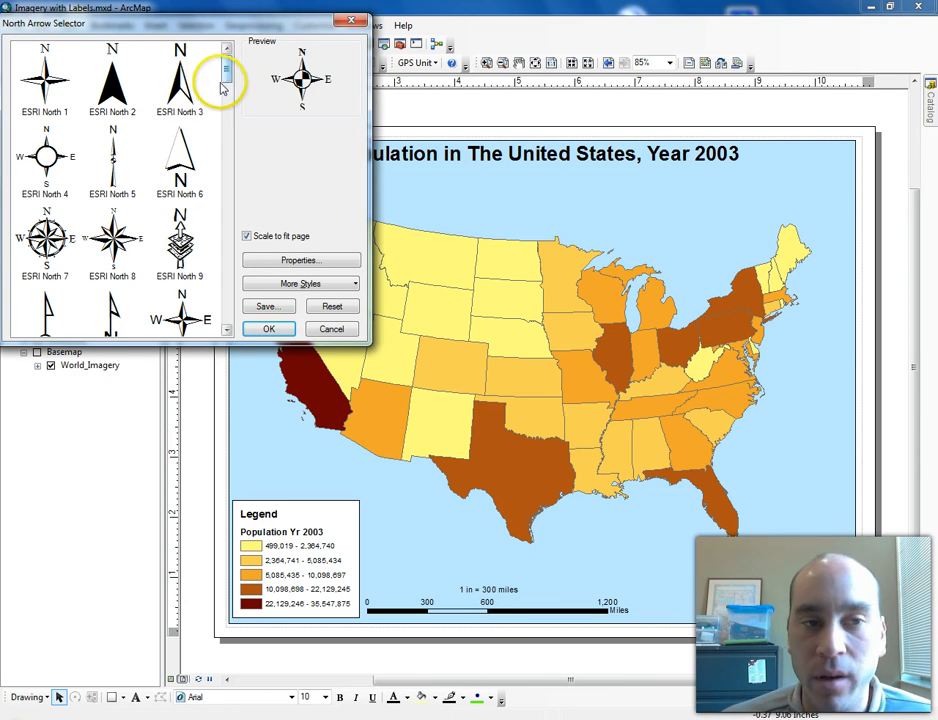
left_click(180, 80)
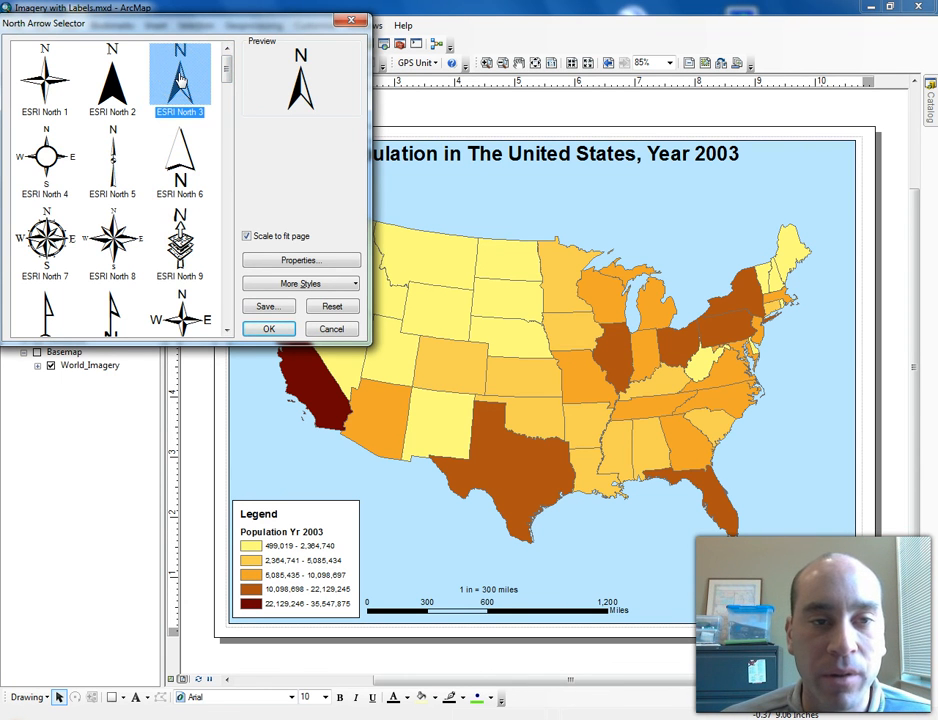
left_click(264, 328)
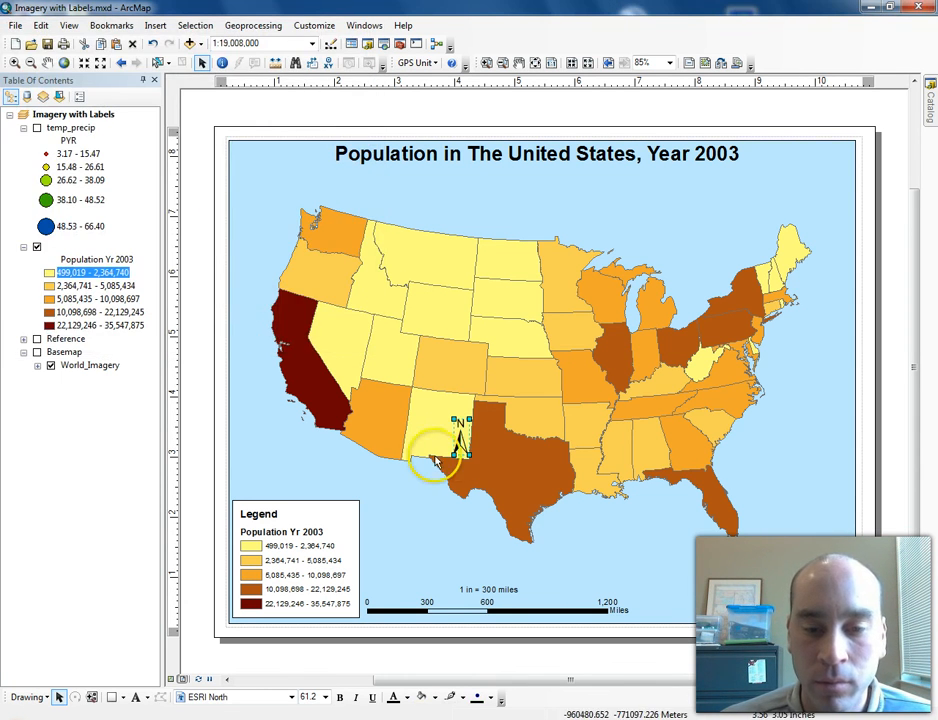
left_click_drag(460, 440, 376, 572)
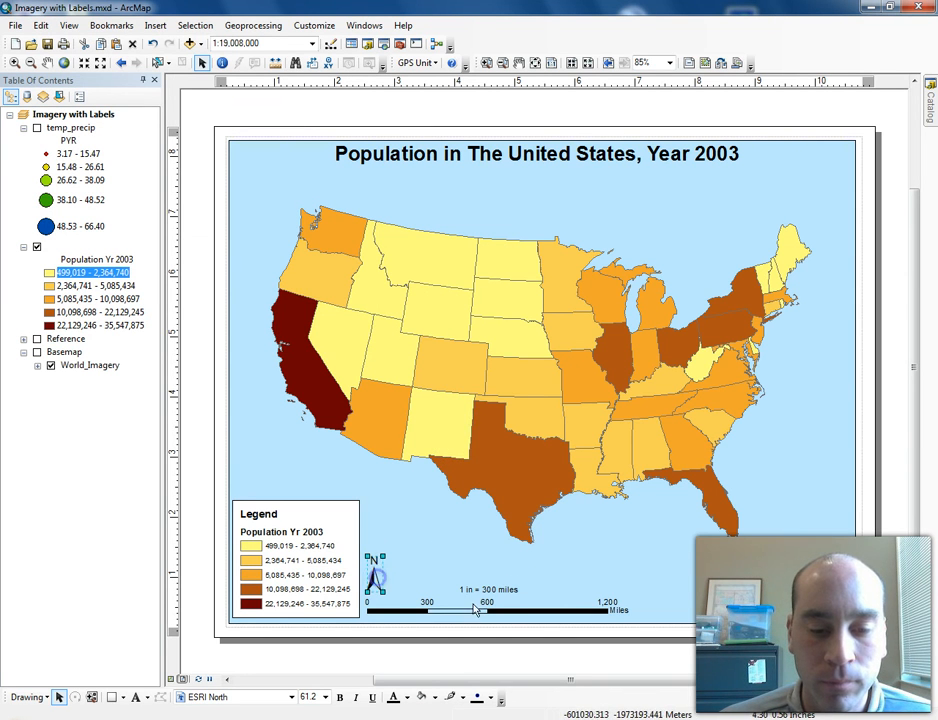
- Insert a text element reading asdfasdf and move it to the map's bottom-right corner
left_click(189, 384)
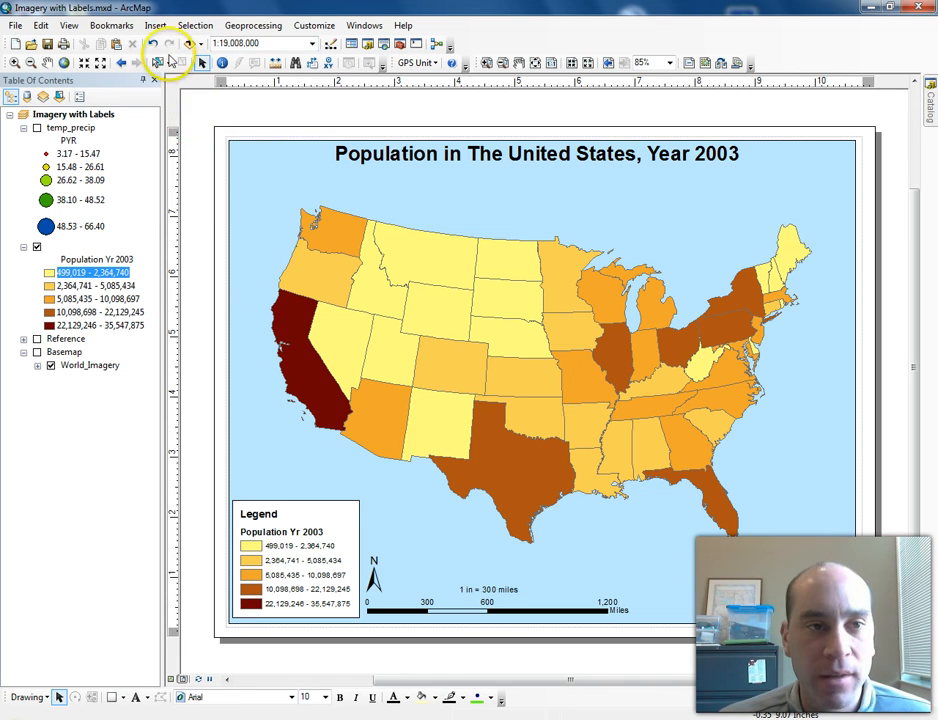
left_click(155, 25)
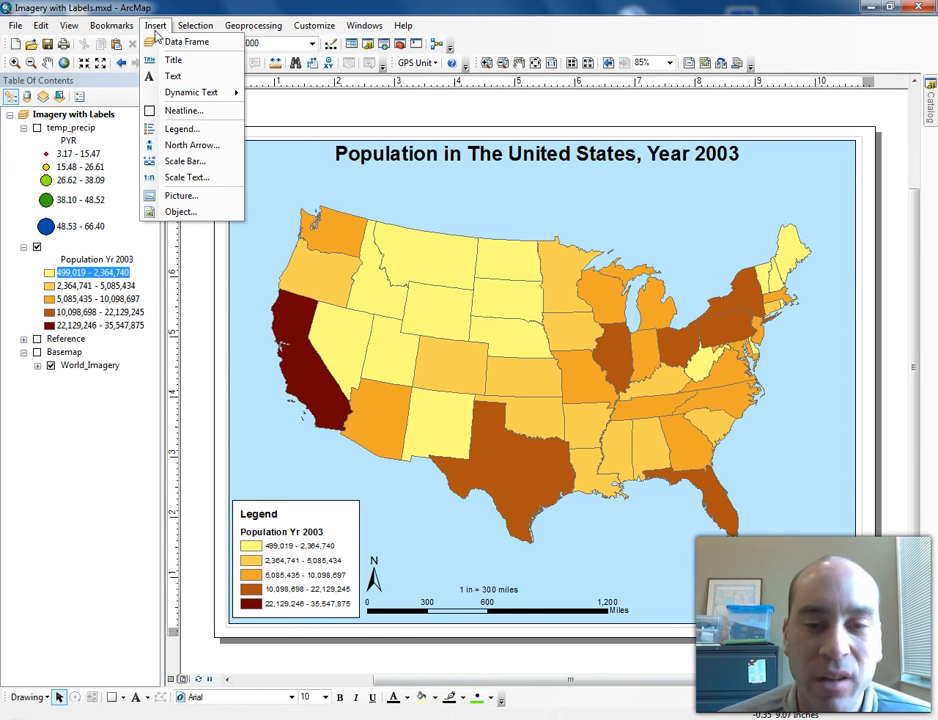
left_click(189, 80)
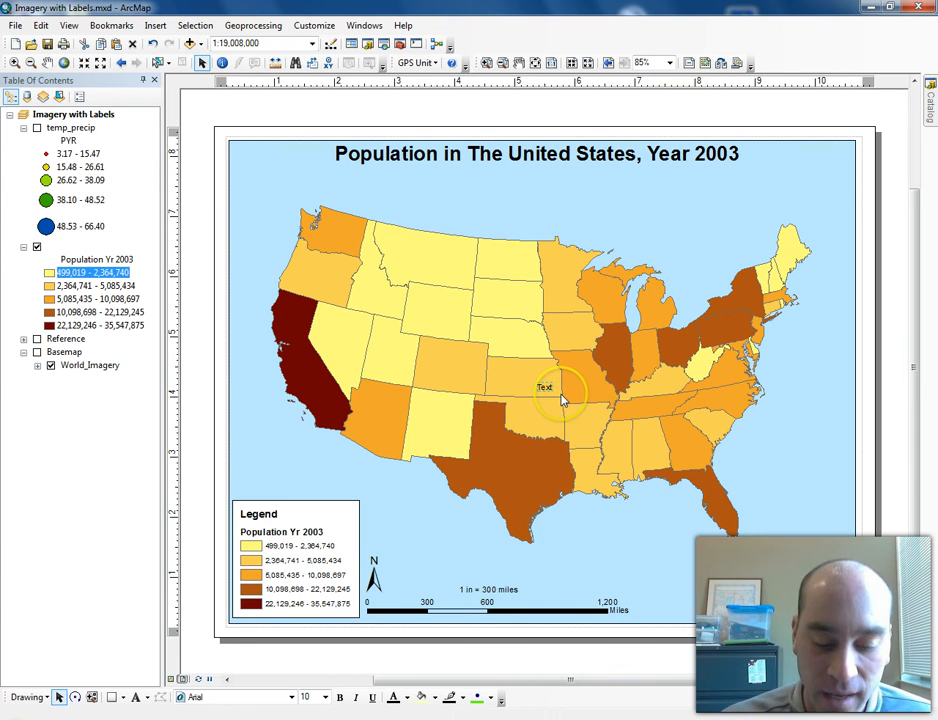
type("author")
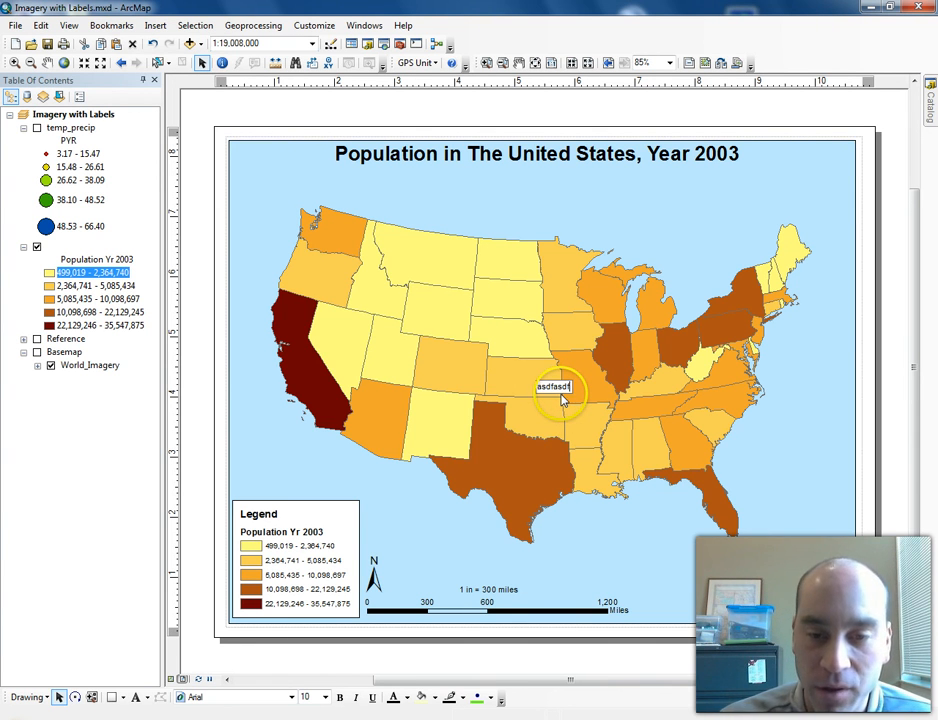
key("Return")
left_click_drag(550, 390, 829, 591)
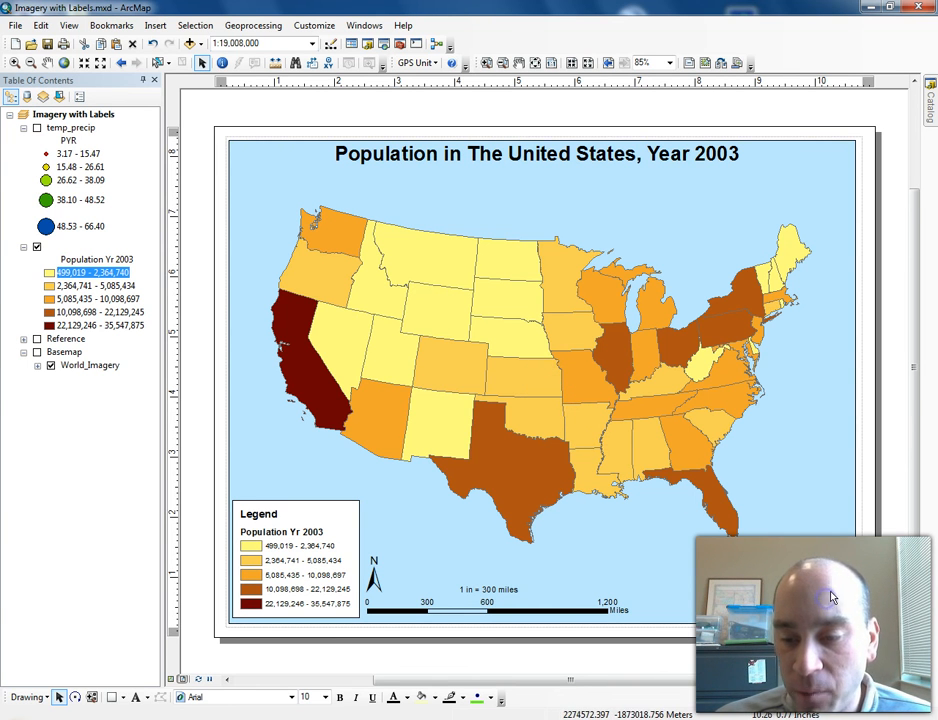
double_click(824, 597)
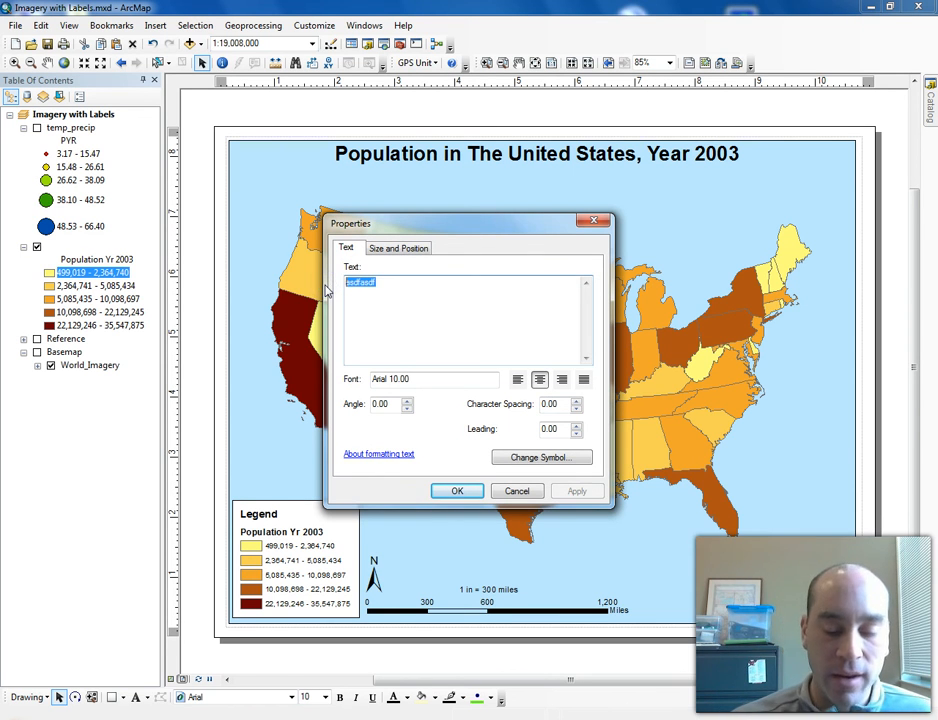
type("Aut")
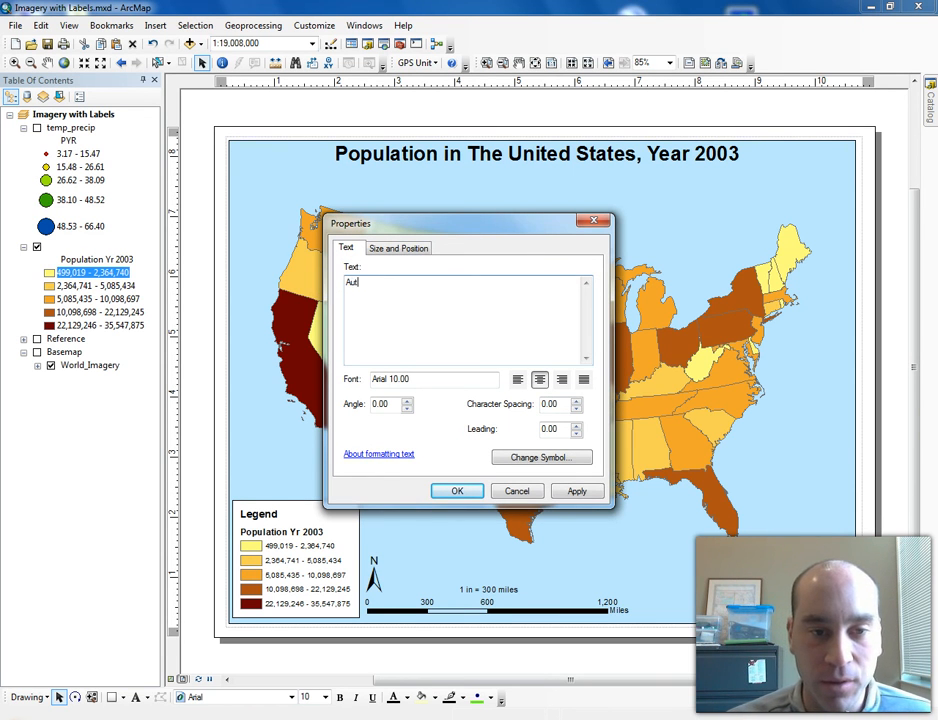
type("hor")
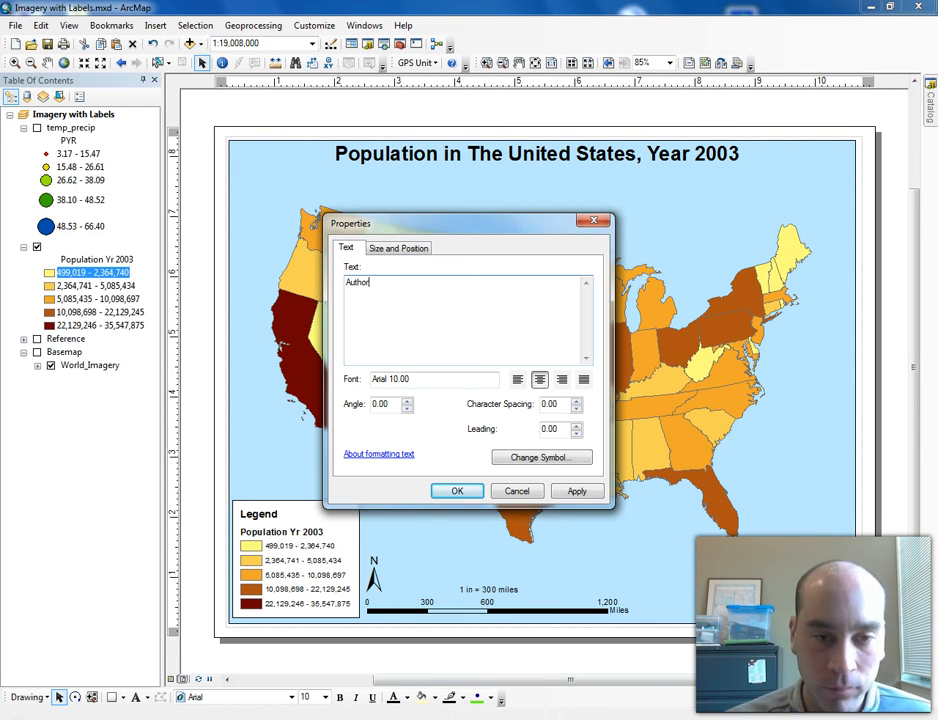
type(": Je")
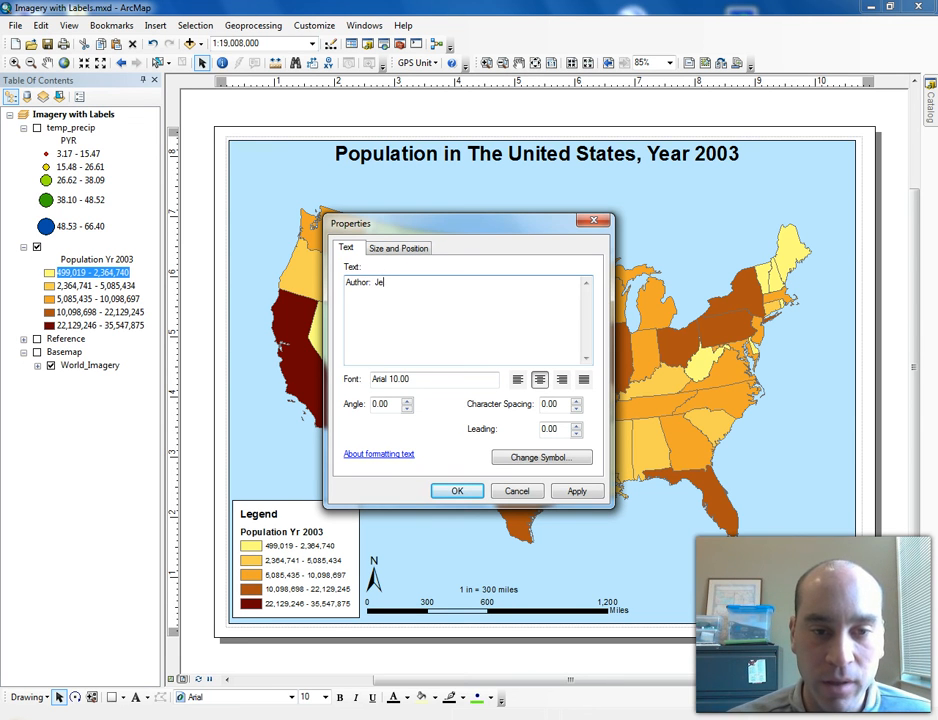
type("ff Sun")
key("Return")
type("Date: ")
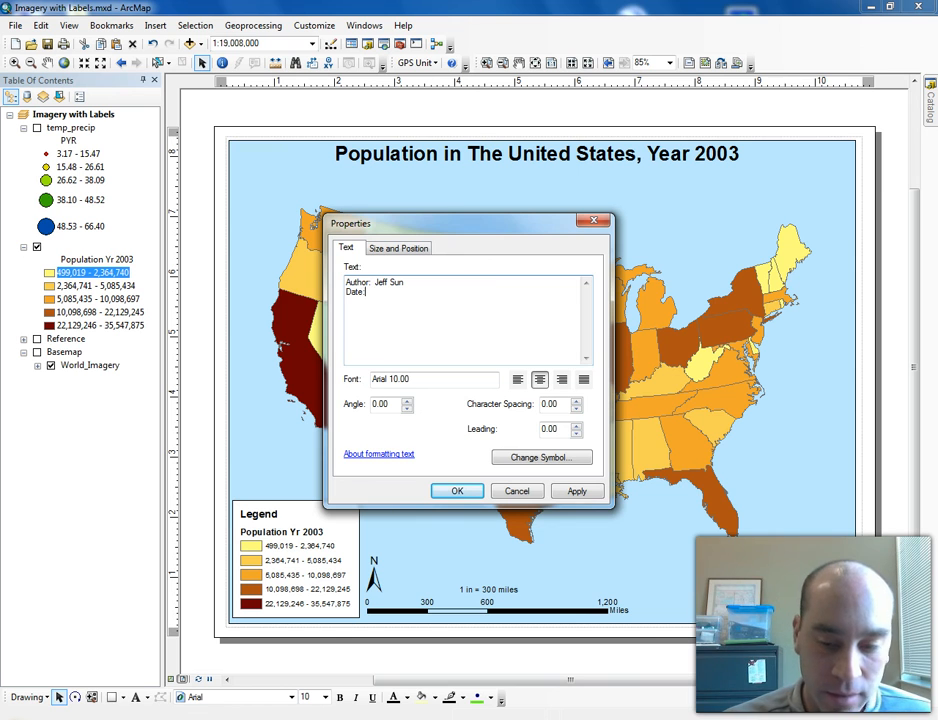
type("March 23, 2015")
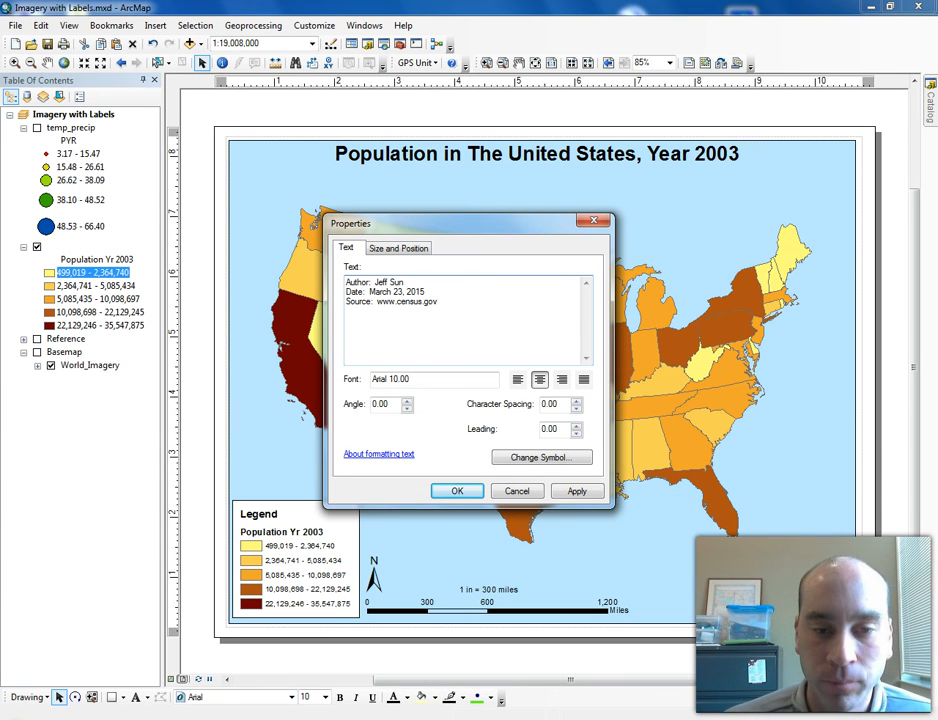
left_click(518, 380)
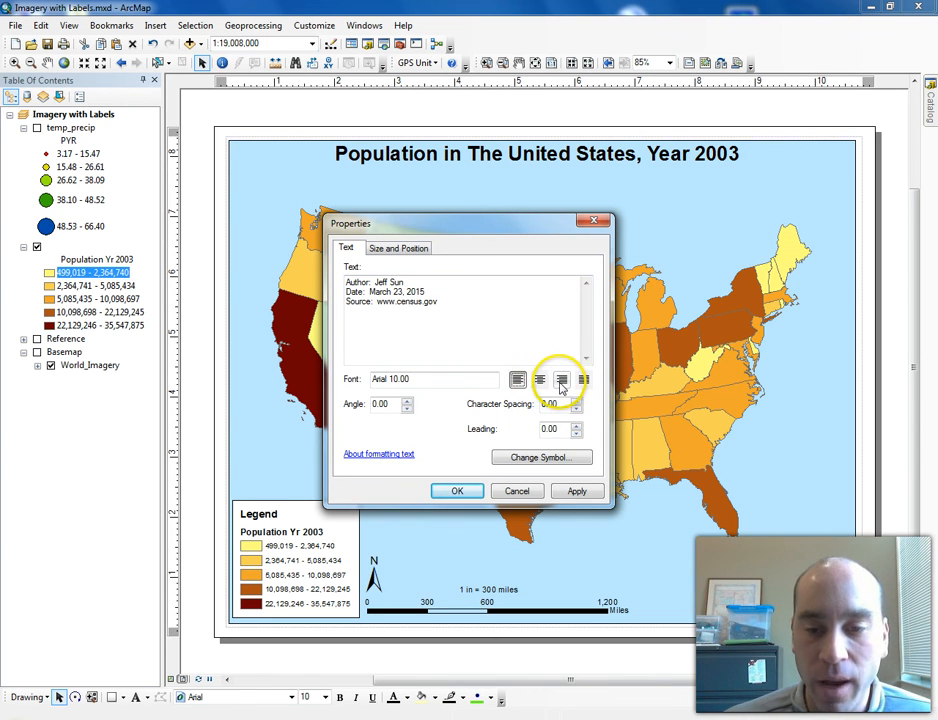
left_click(456, 491)
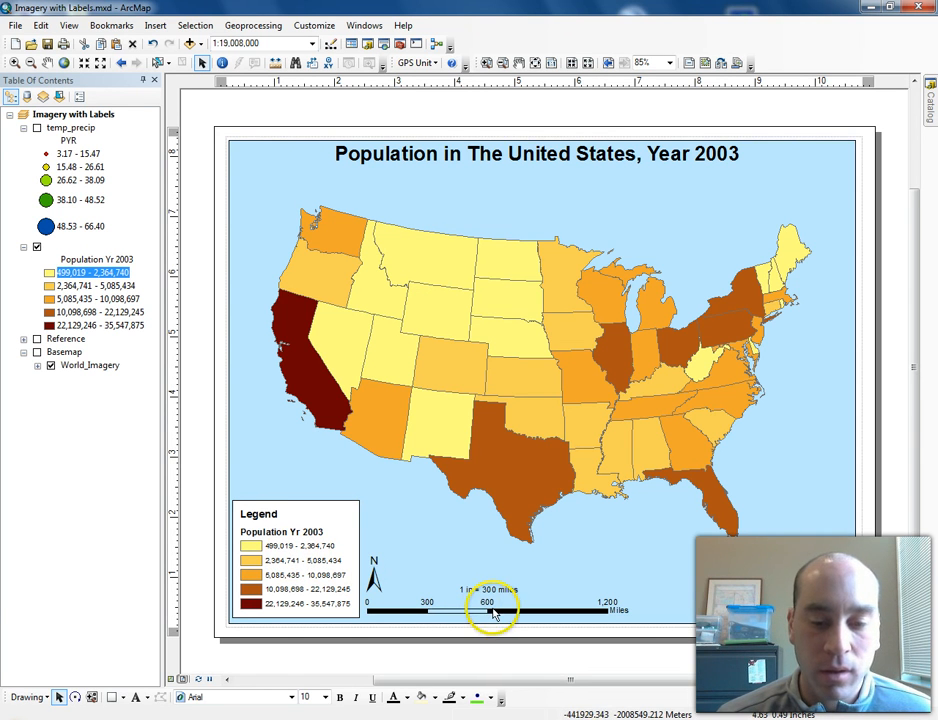
- Move the scale bar and scale text to the right and move the north arrow to the map's bottom-right corner
left_click_drag(498, 611, 562, 615)
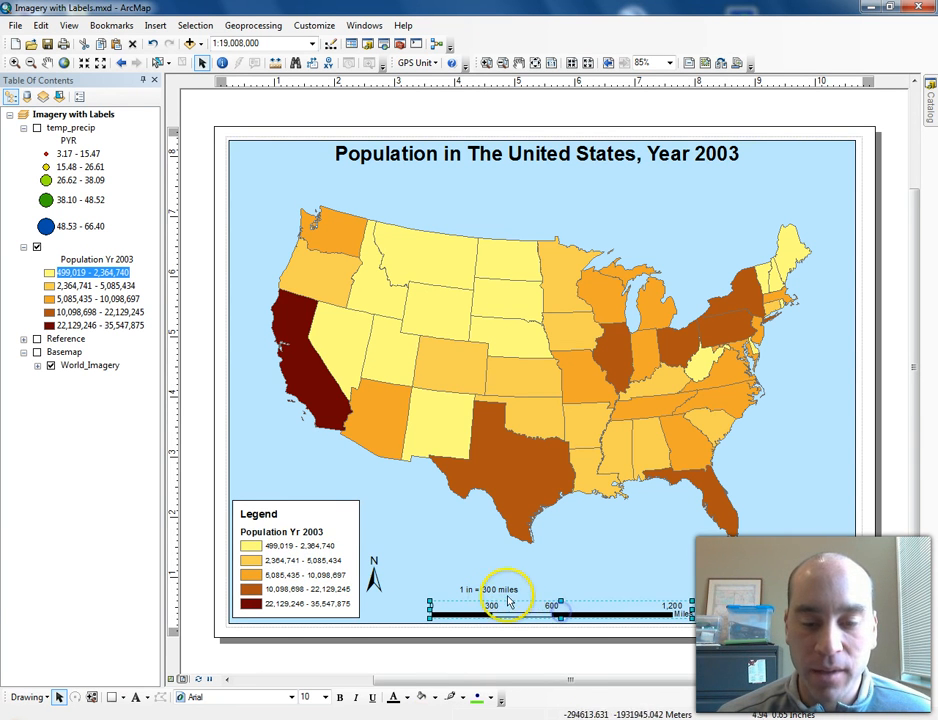
double_click(488, 590)
left_click(527, 523)
left_click_drag(492, 590, 555, 592)
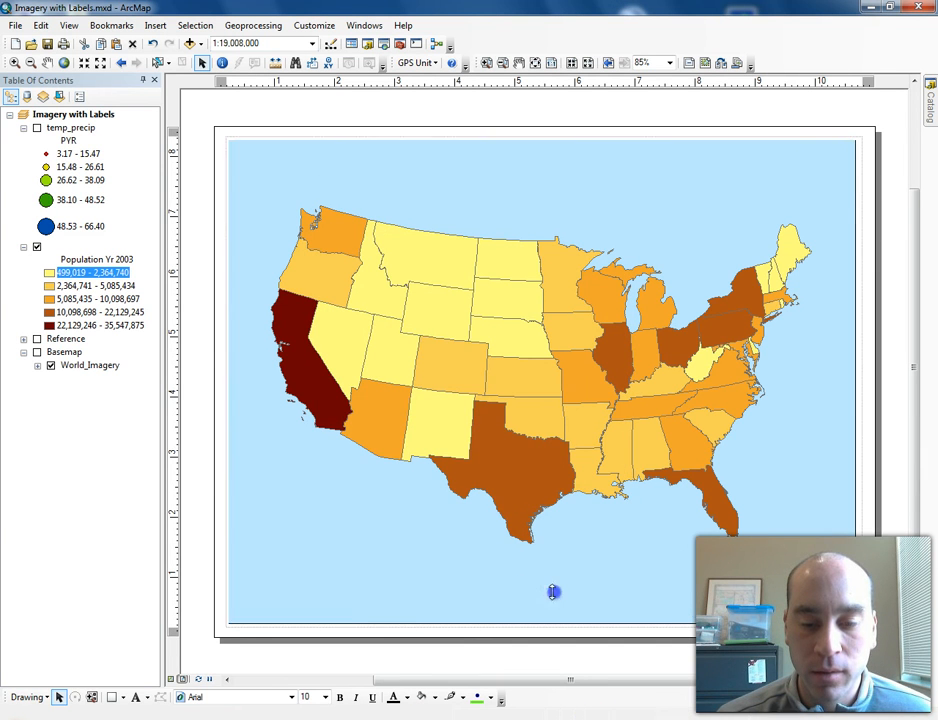
left_click(378, 580)
left_click_drag(374, 578, 711, 610)
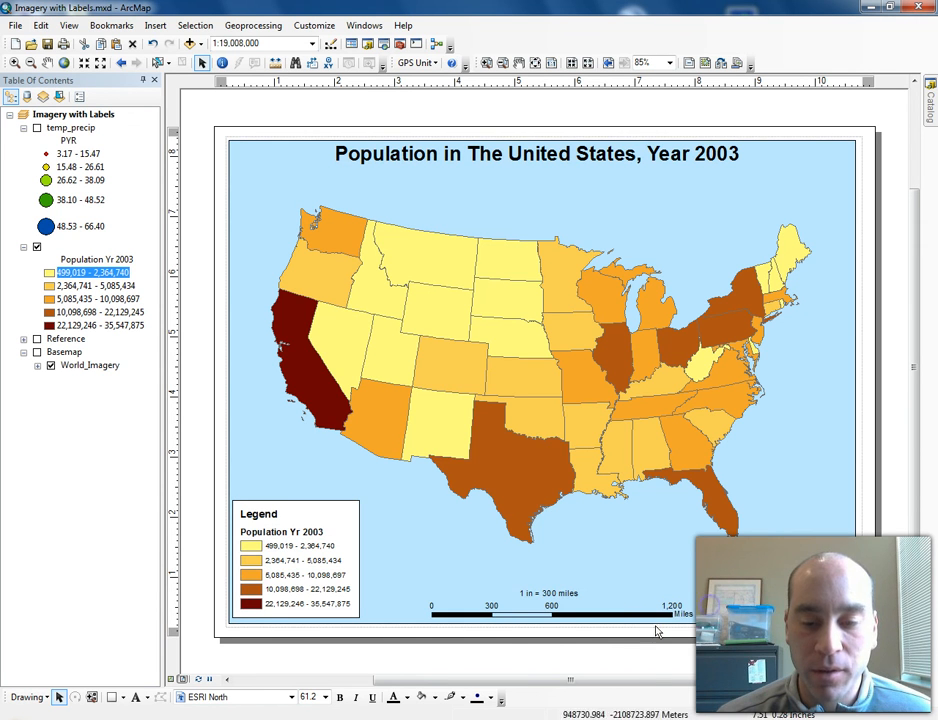
- Shift the scale bar slightly left and re-center the scale text above it
left_click(531, 613)
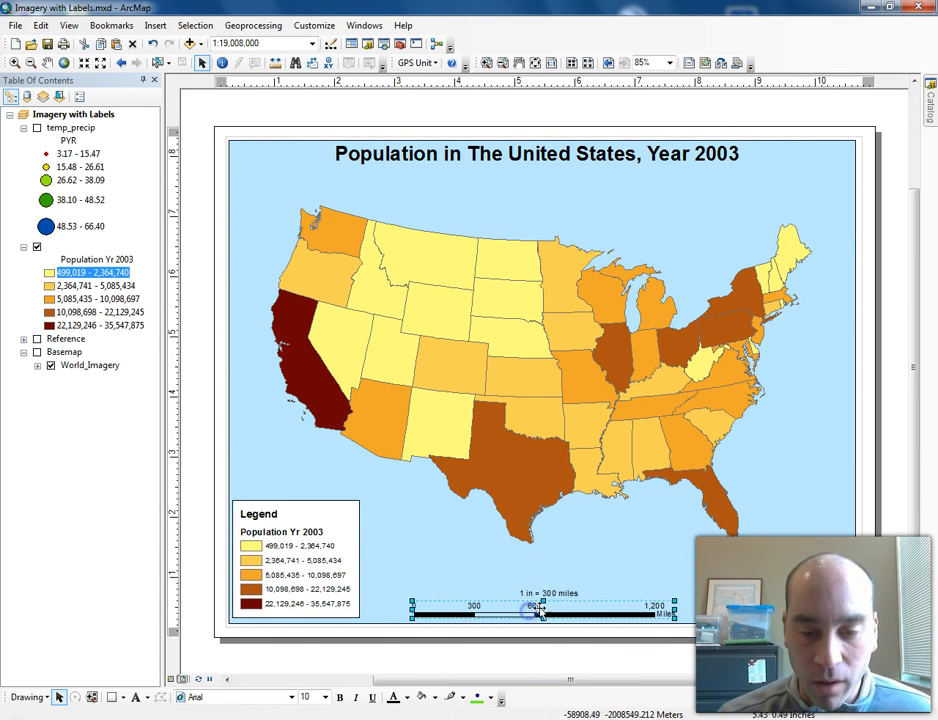
left_click(549, 593)
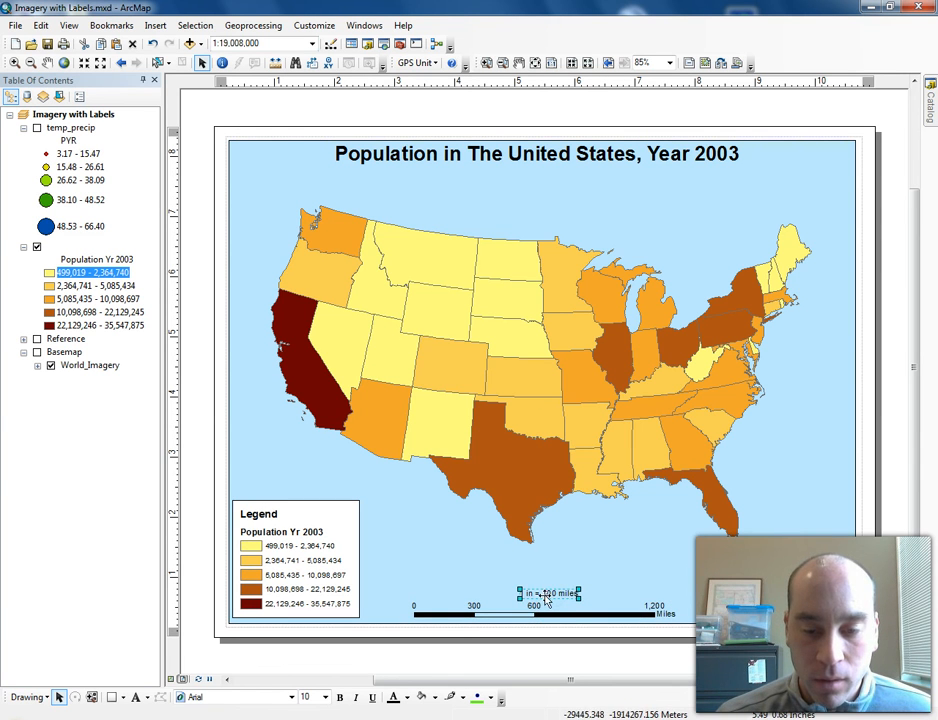
left_click_drag(549, 593, 524, 594)
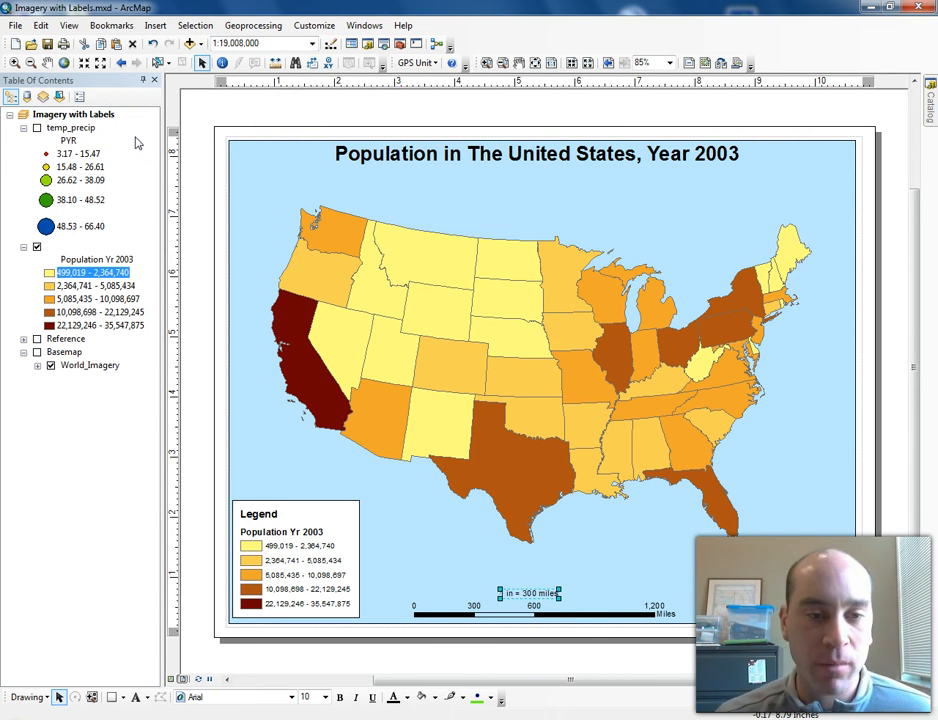
- Turn on labels for the population layer using the STATE_ABBR field in bold
left_click(57, 249)
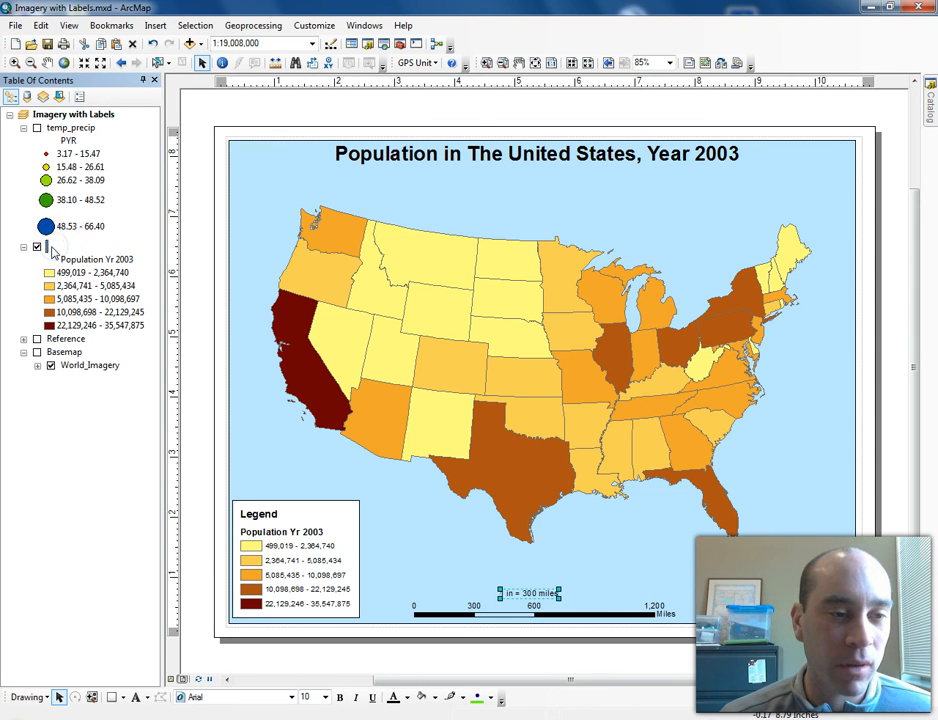
double_click(45, 246)
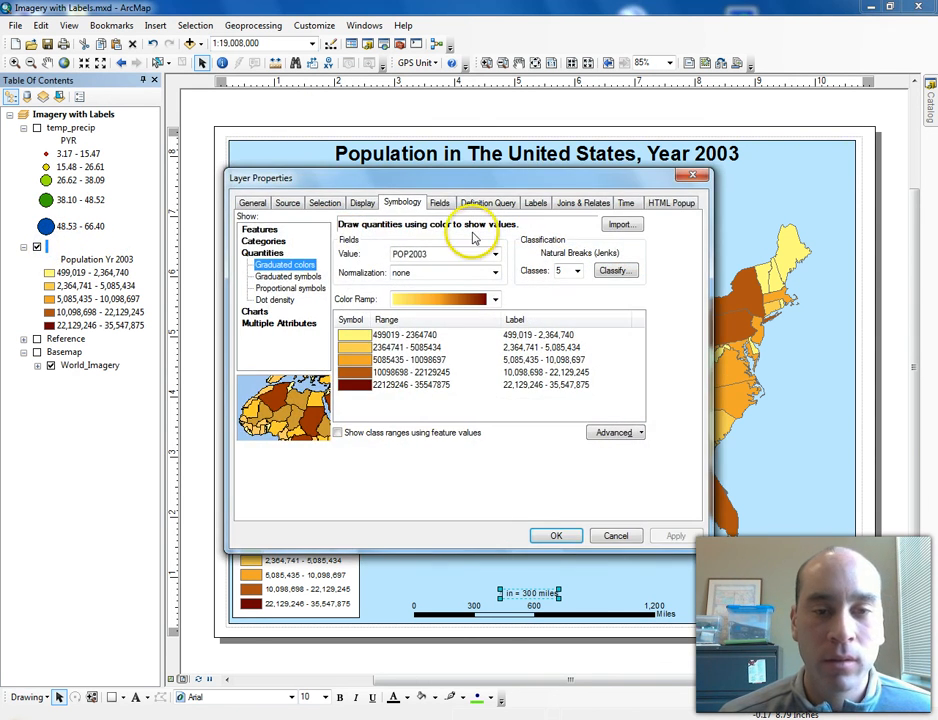
left_click(536, 203)
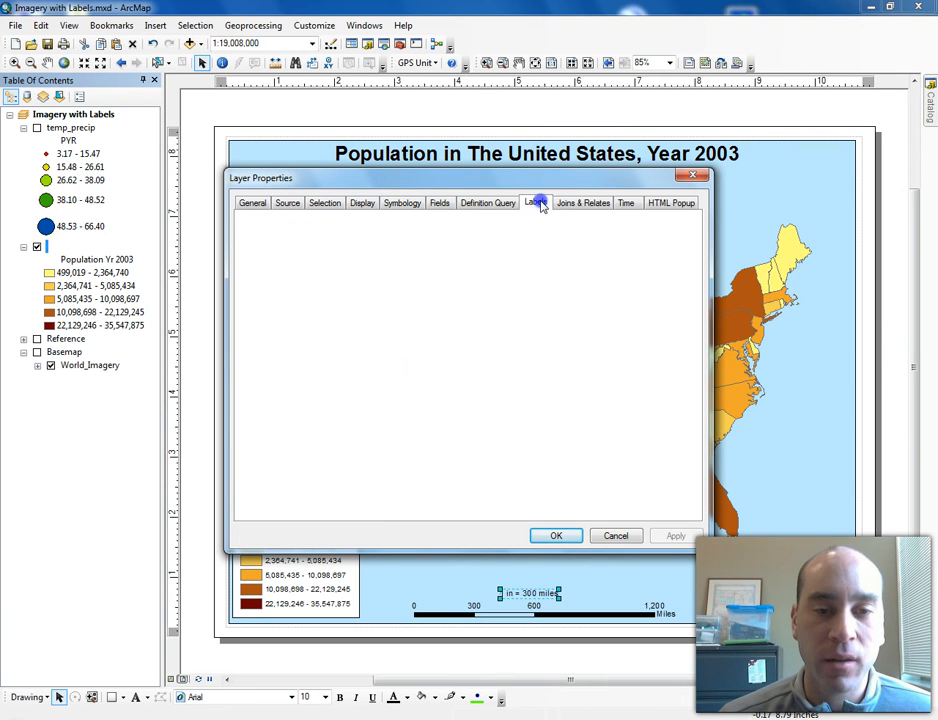
left_click(249, 222)
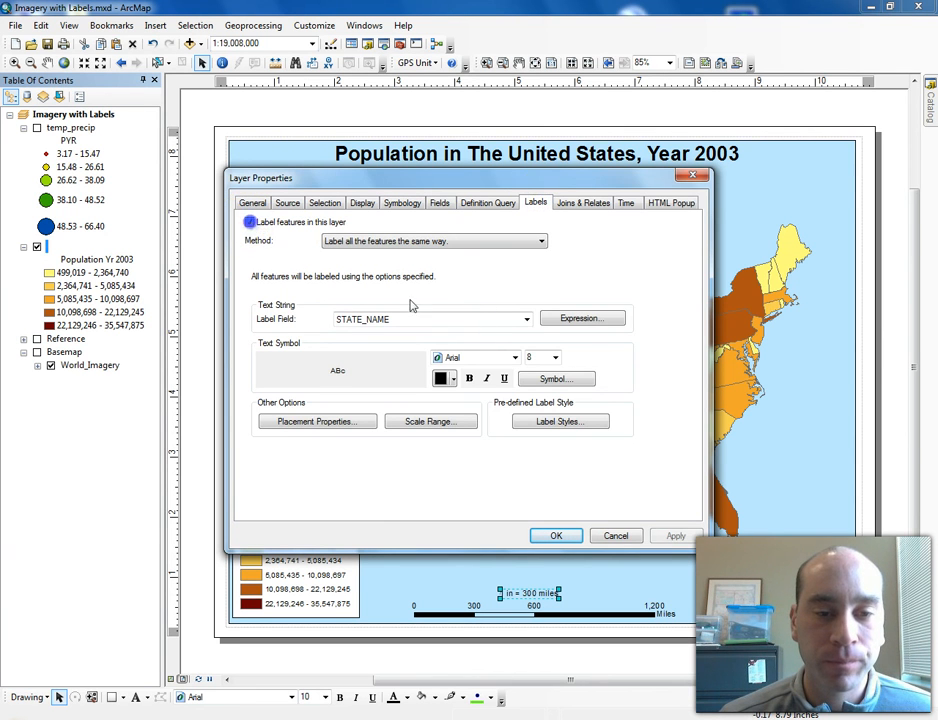
left_click(527, 319)
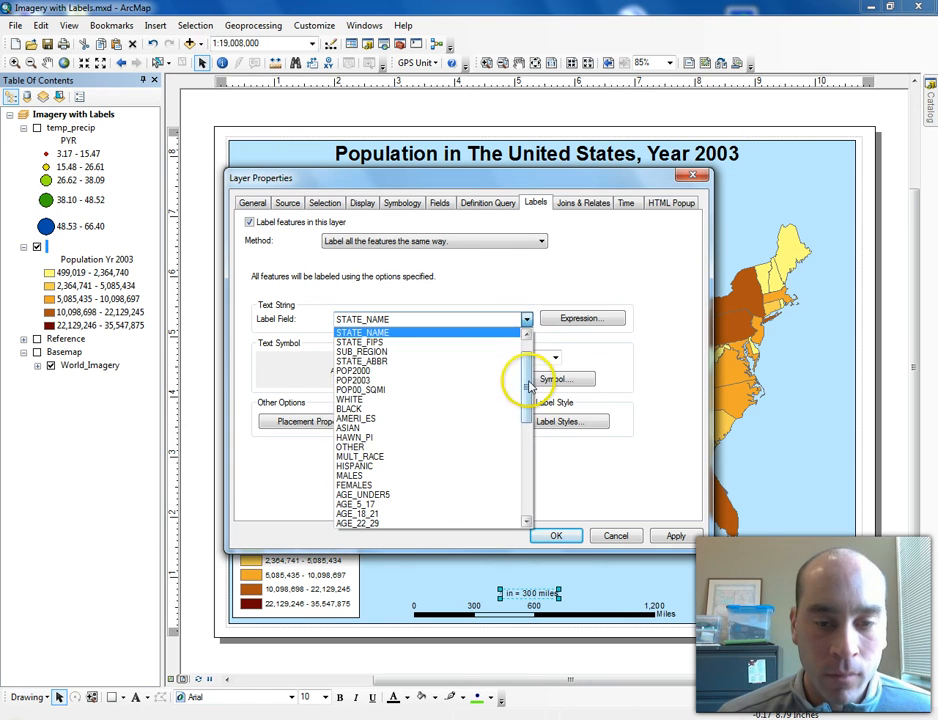
scroll(523, 343, "up", 1)
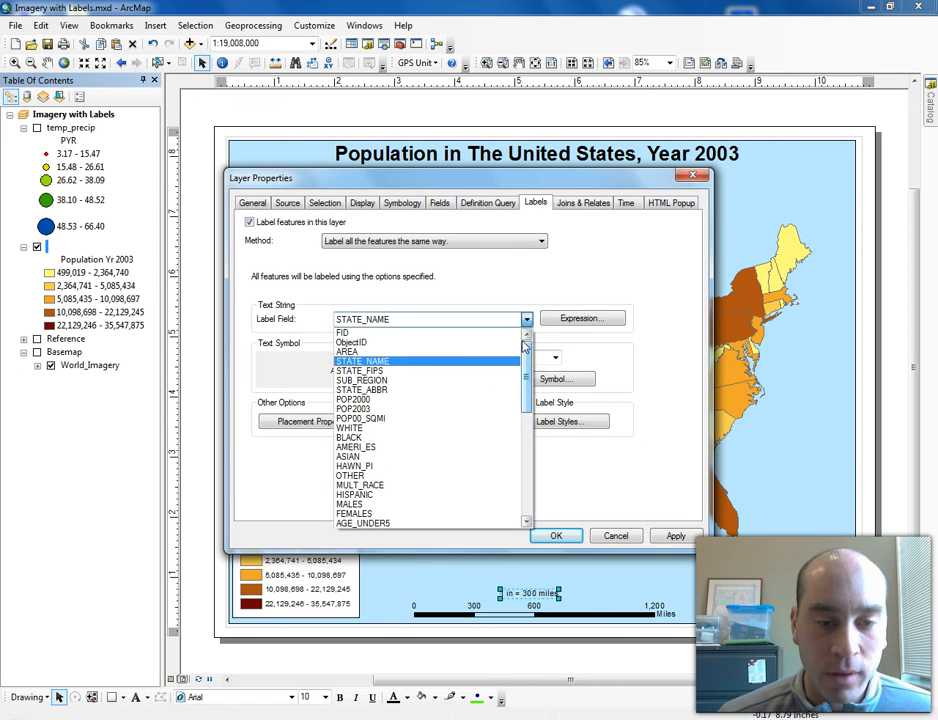
left_click(396, 391)
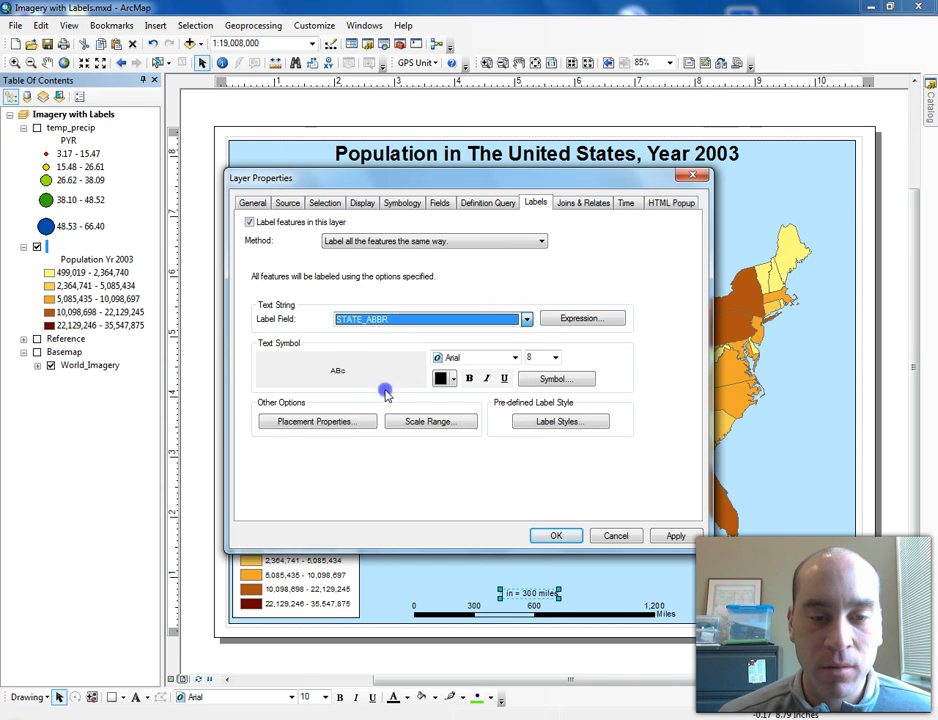
left_click(470, 380)
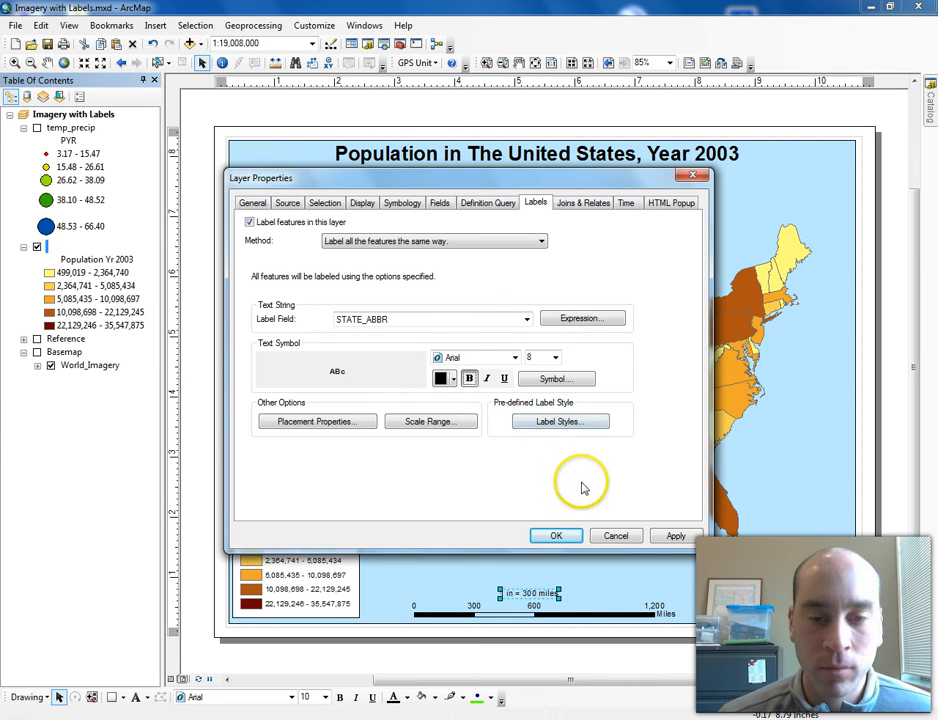
left_click(556, 536)
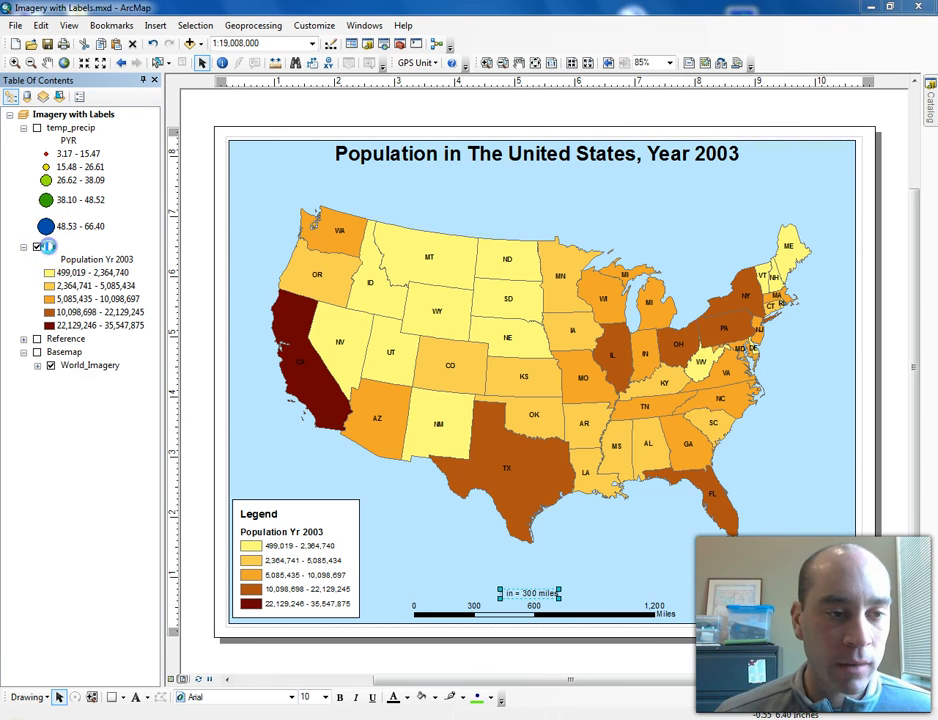
- Give the state labels a halo mask of size 1 in the label symbol settings
double_click(44, 246)
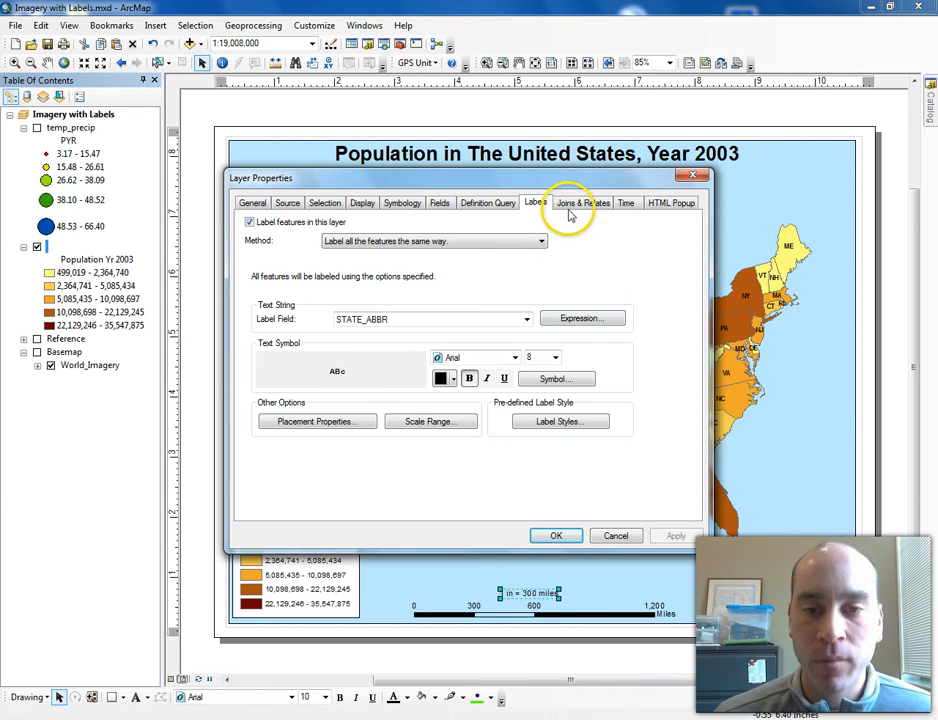
left_click(557, 380)
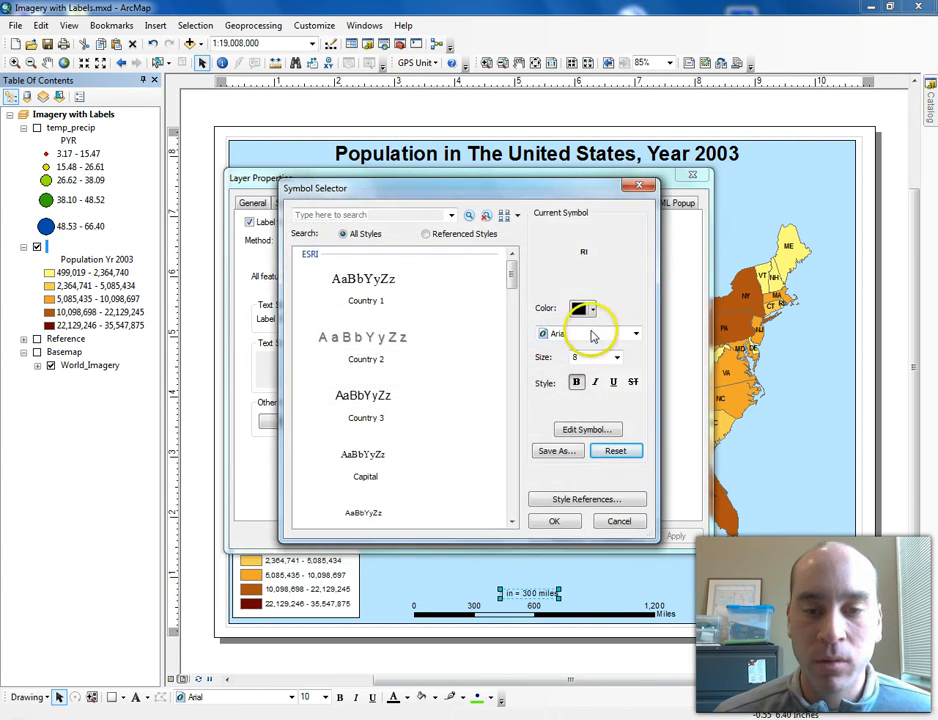
left_click(586, 432)
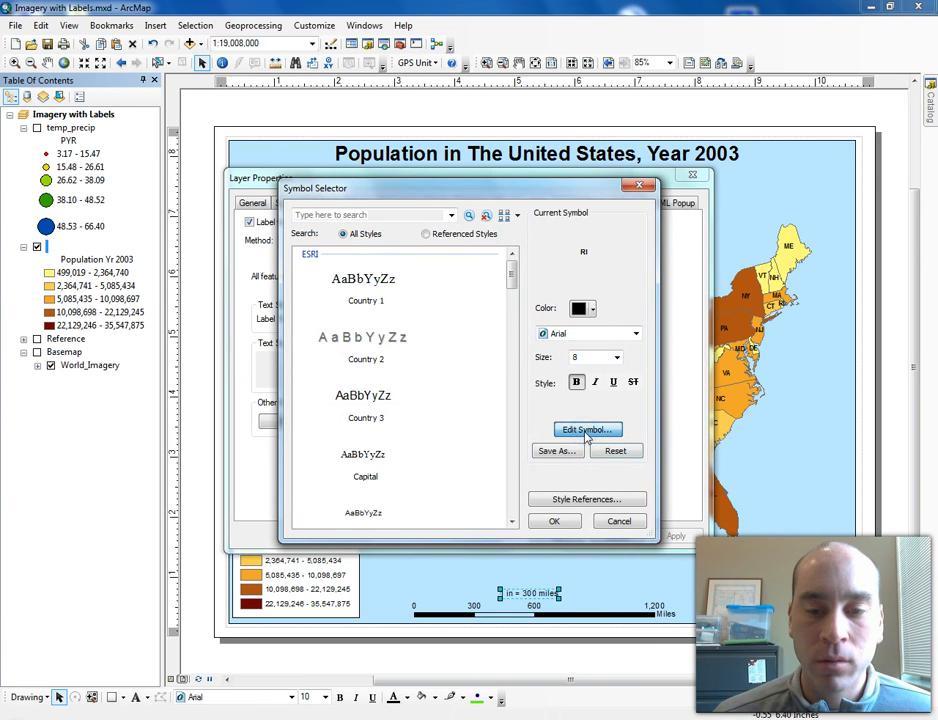
left_click(590, 255)
left_click(452, 322)
left_click(491, 357)
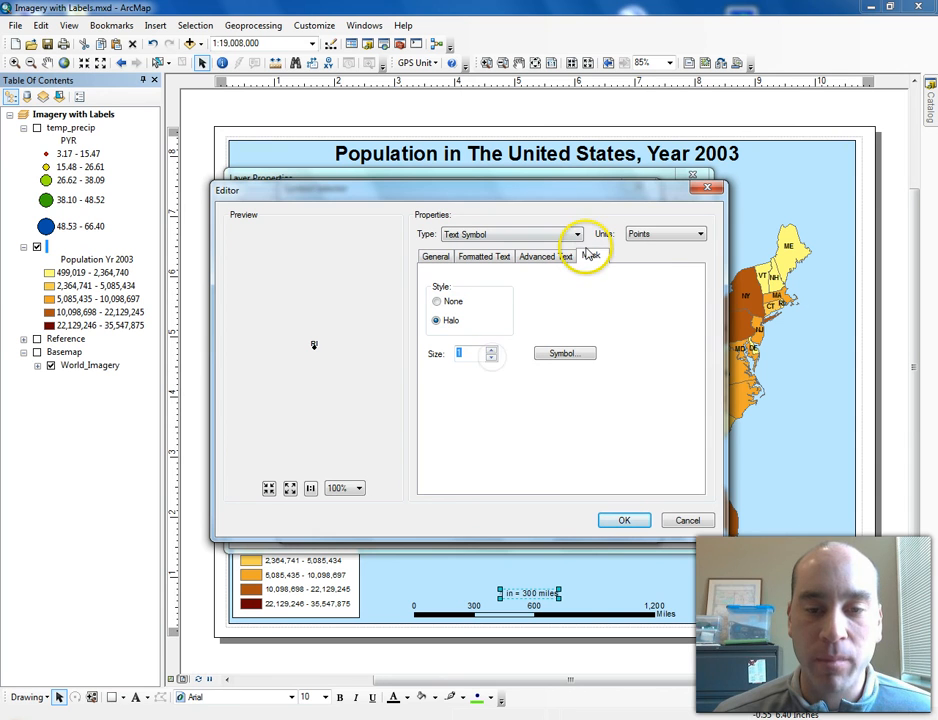
left_click(623, 521)
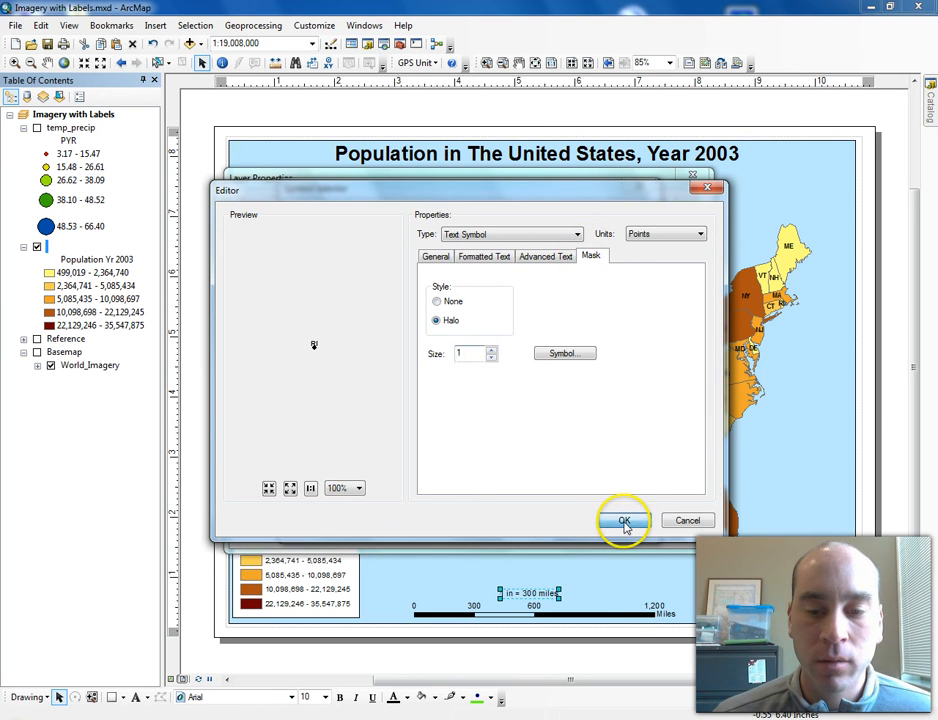
left_click(562, 520)
left_click(560, 537)
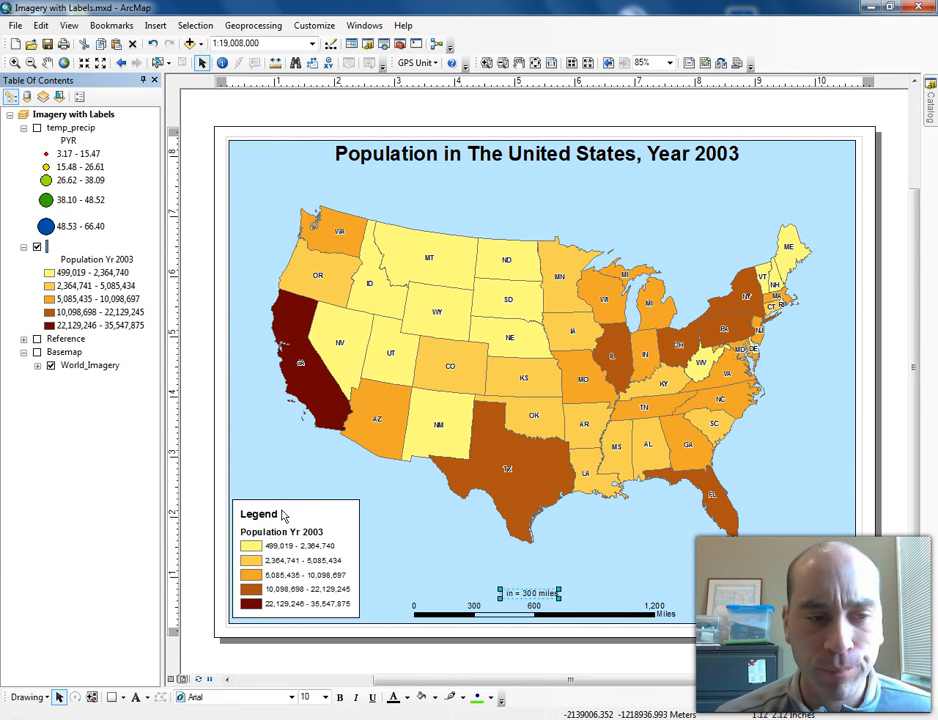
- Save the map document to the Desktop as Unit_4_Pop_2003
left_click(15, 27)
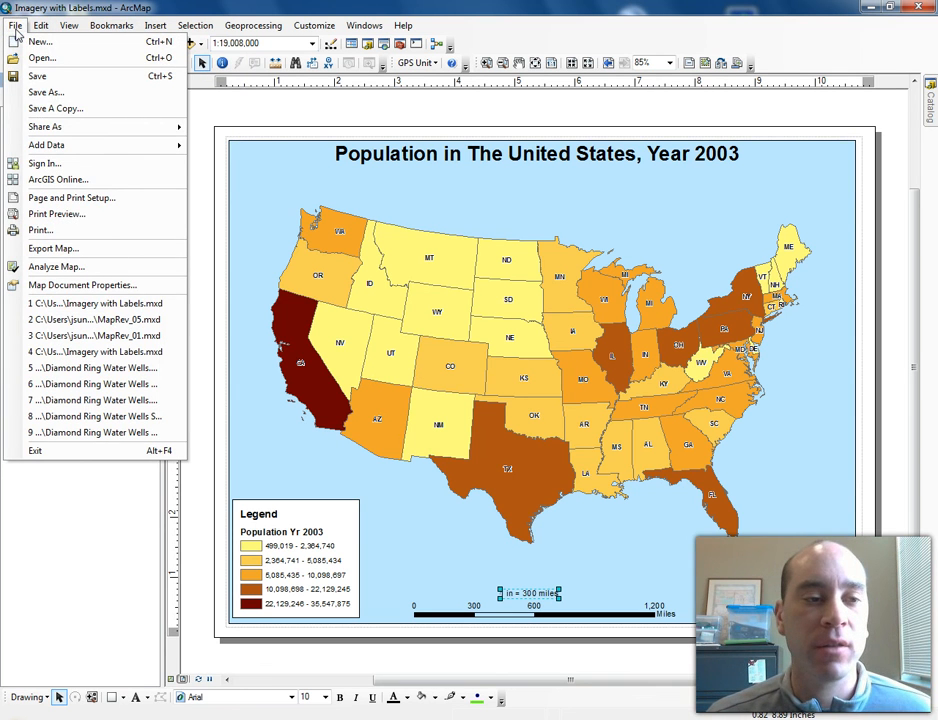
left_click(46, 92)
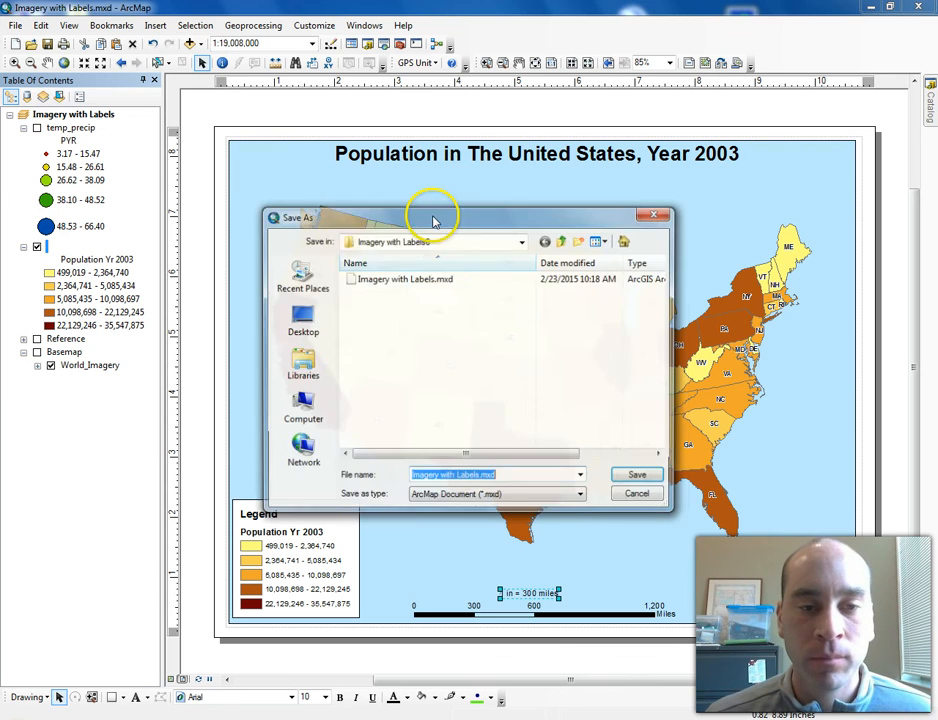
left_click(304, 322)
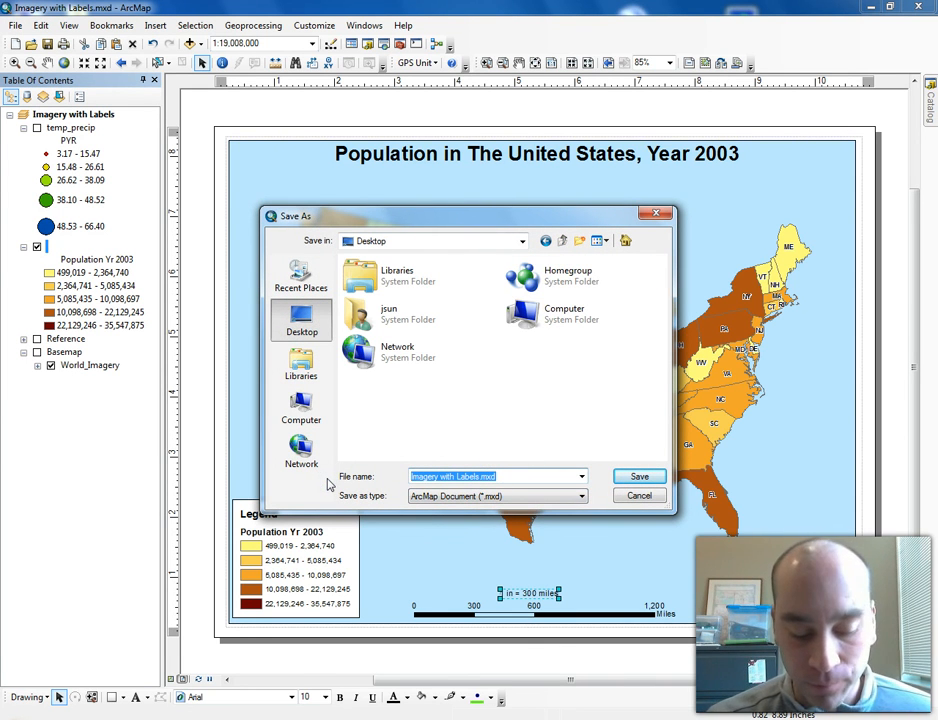
type("Unit_4_Pop")
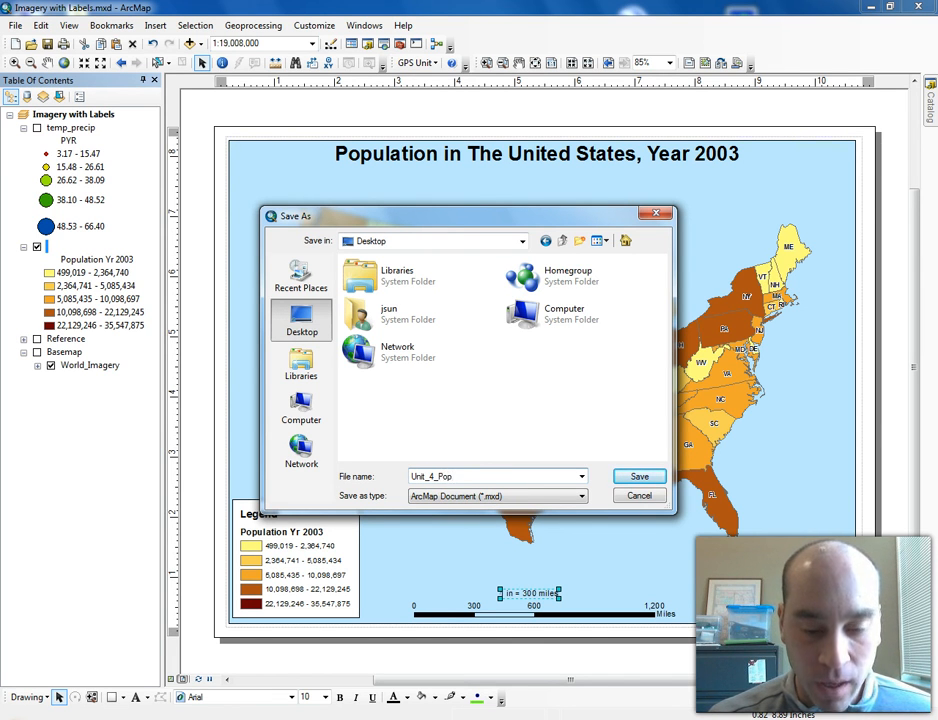
type("_2003")
left_click(628, 477)
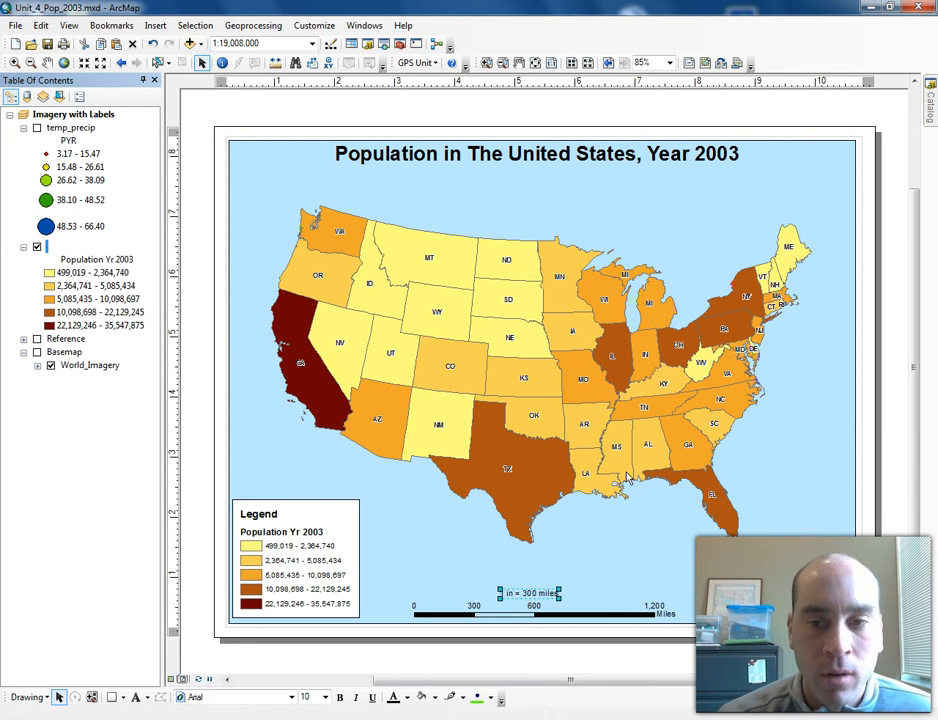
left_click(224, 325)
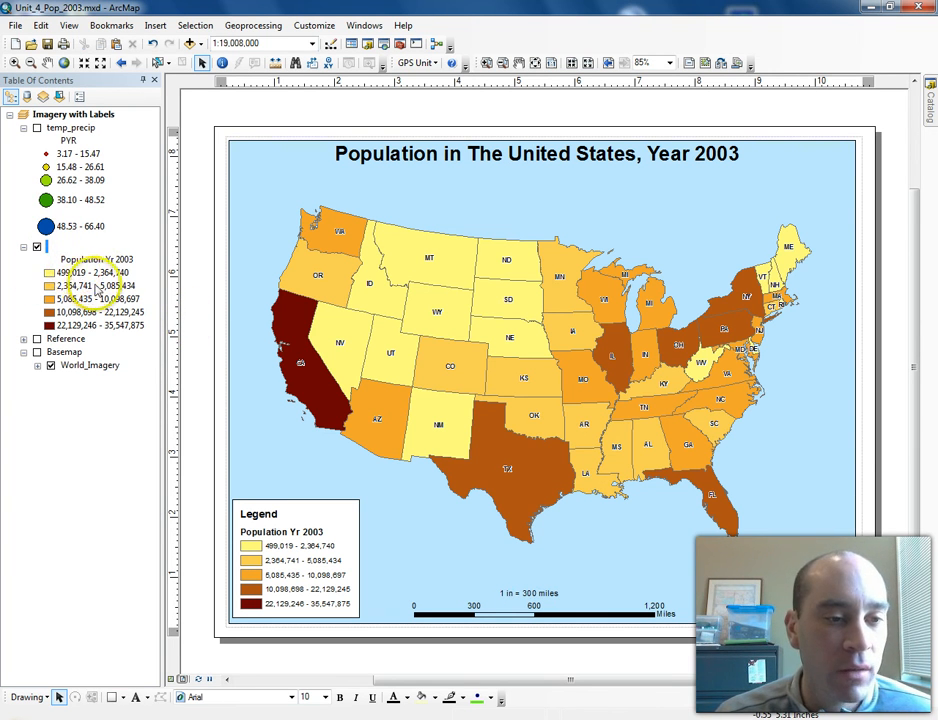
- Review the population layer's graduated-colour symbology classes in Layer Properties, closing without changes
right_click(48, 248)
double_click(48, 248)
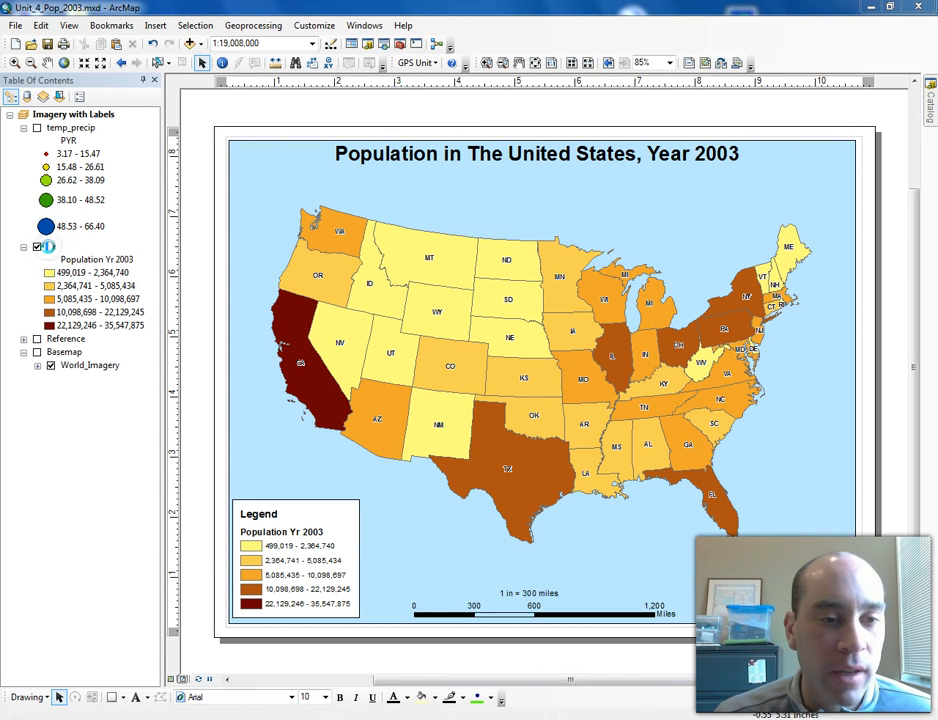
left_click(402, 203)
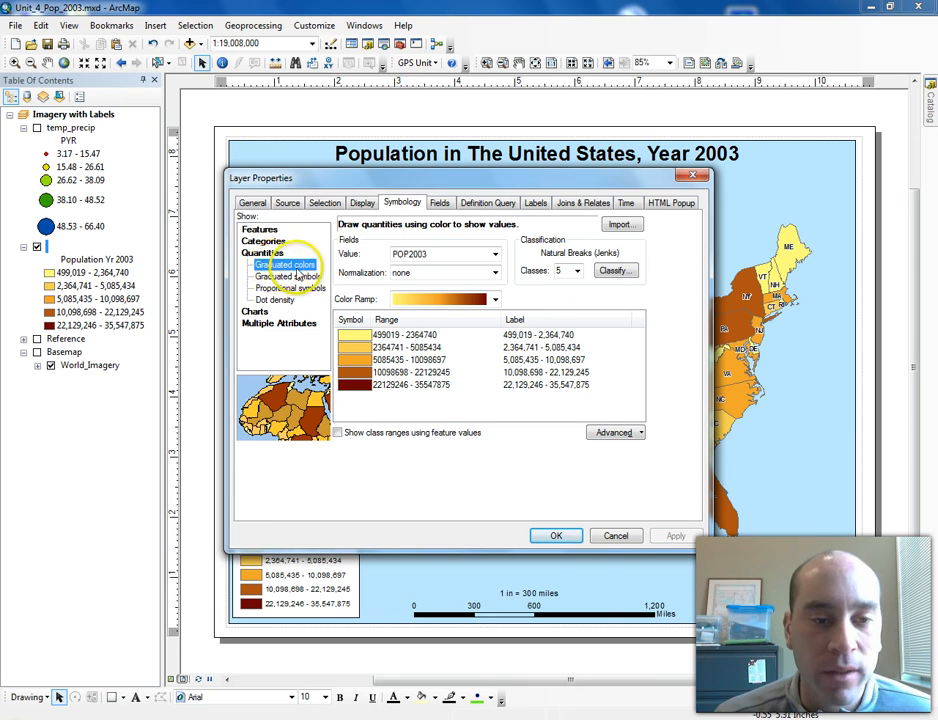
left_click(563, 272)
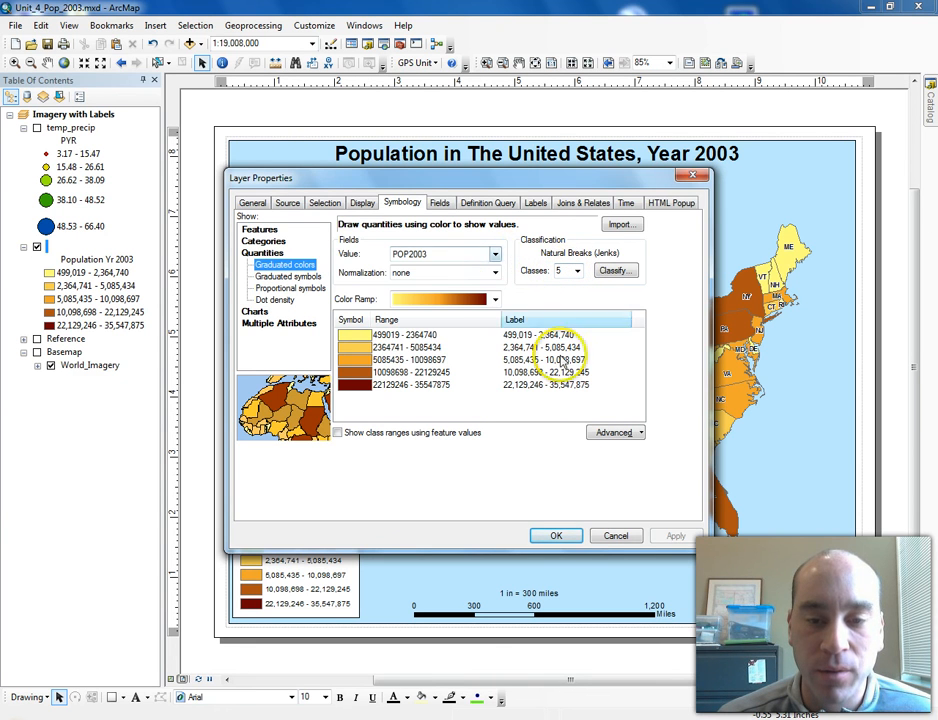
left_click(613, 535)
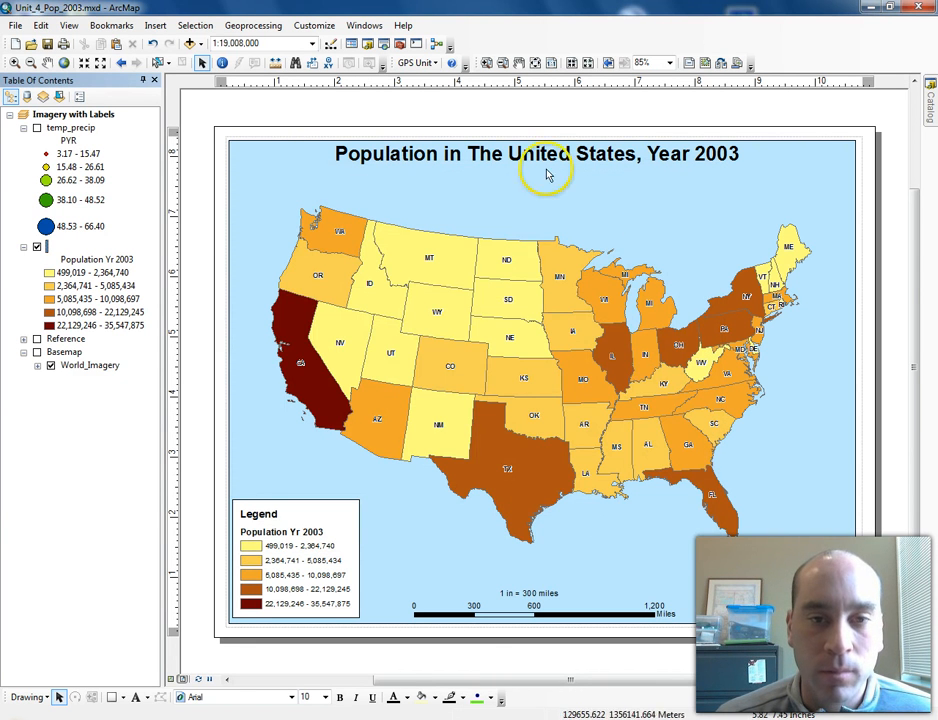
- Export the map layout to the Desktop as a PDF named Unit_4_Pop_2003.pdf
left_click(155, 26)
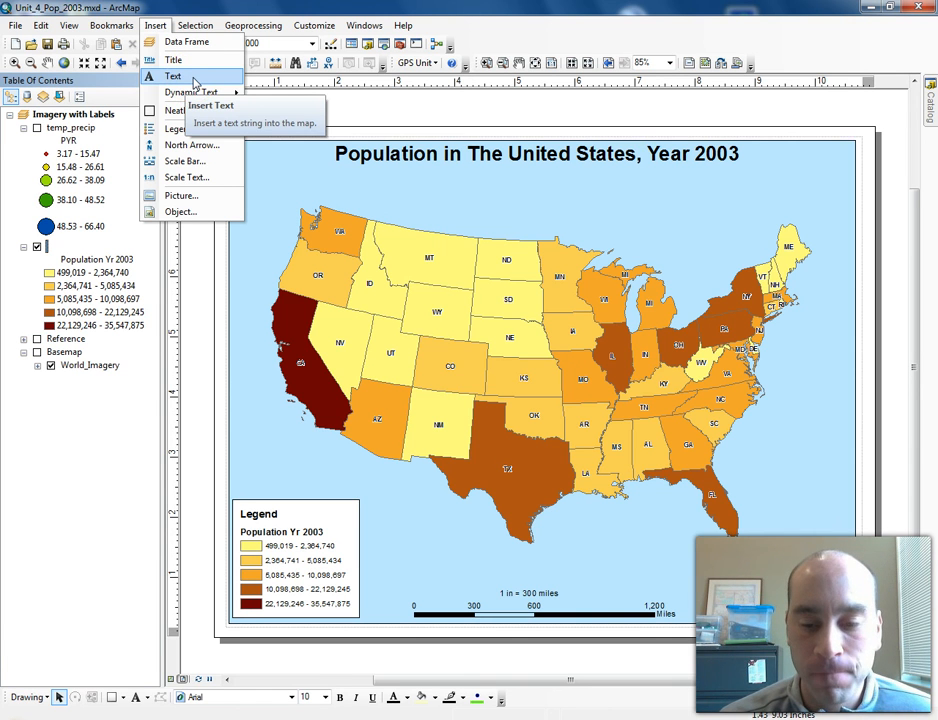
key("Escape")
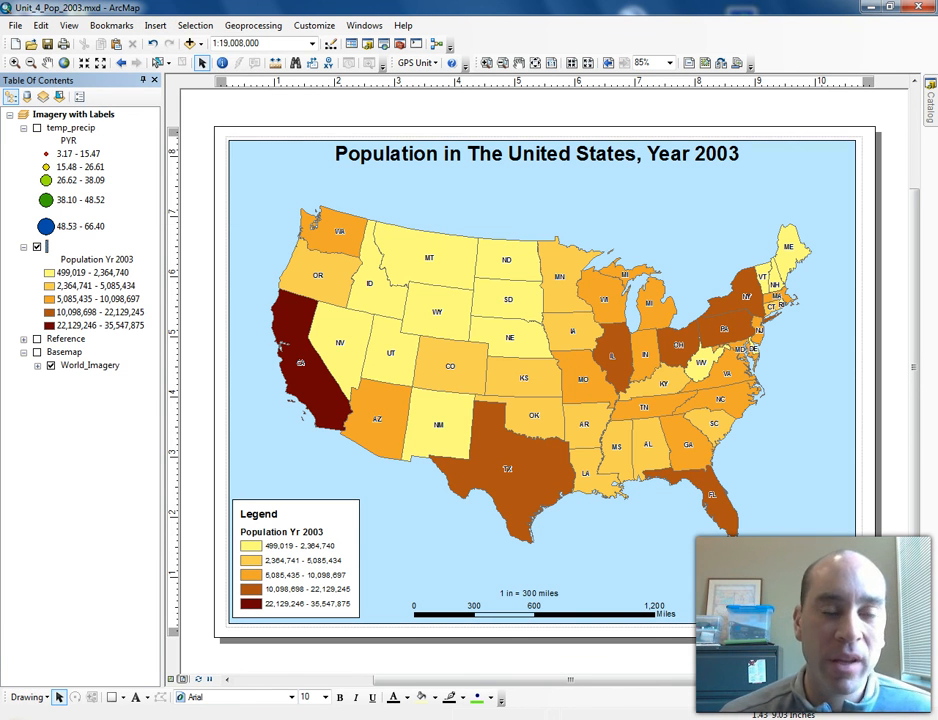
left_click(15, 25)
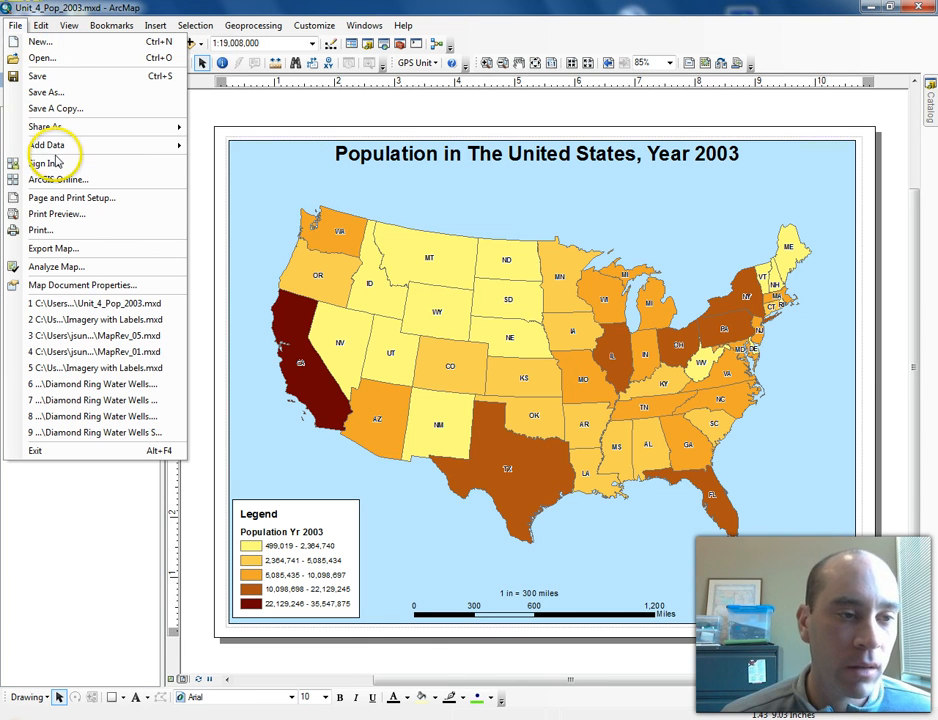
left_click(77, 246)
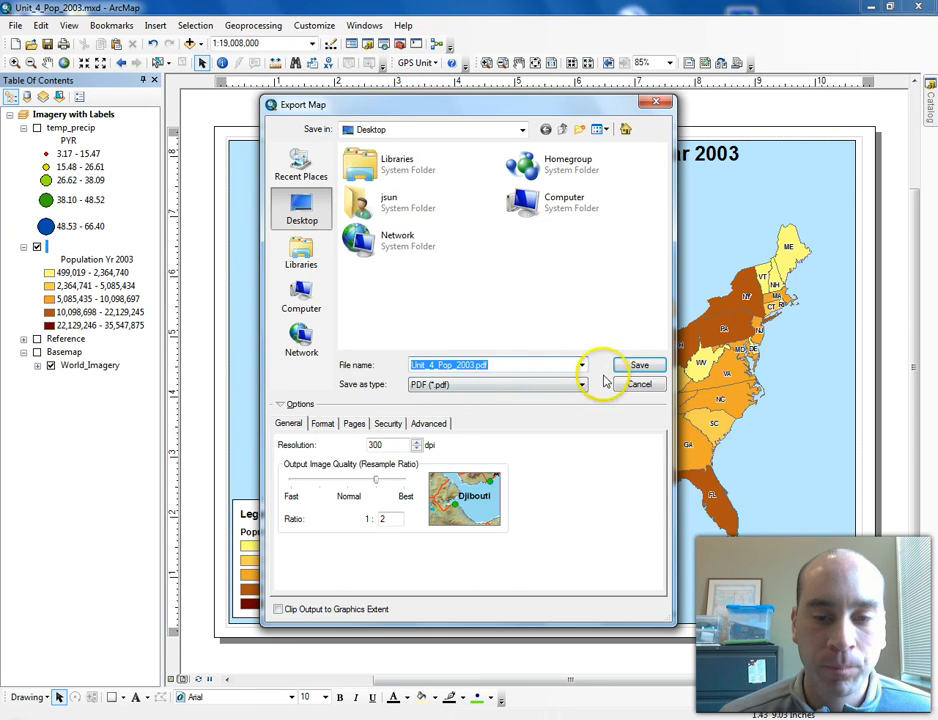
left_click(637, 366)
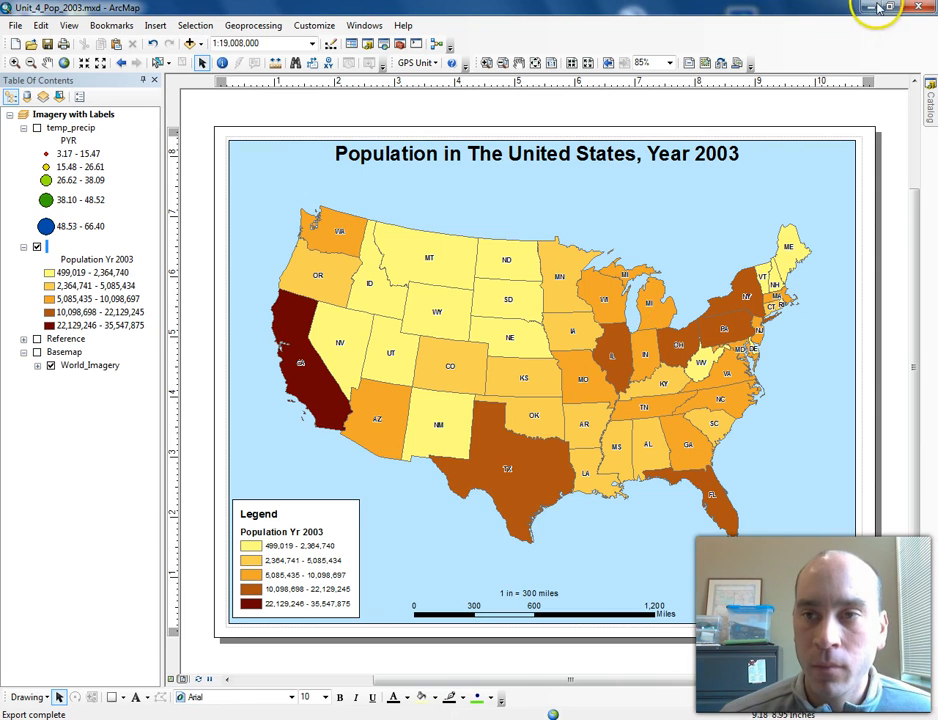
- Open the exported PDF in Adobe Reader to inspect the layout, then close it
left_click(915, 7)
left_click_drag(28, 312, 468, 393)
double_click(468, 391)
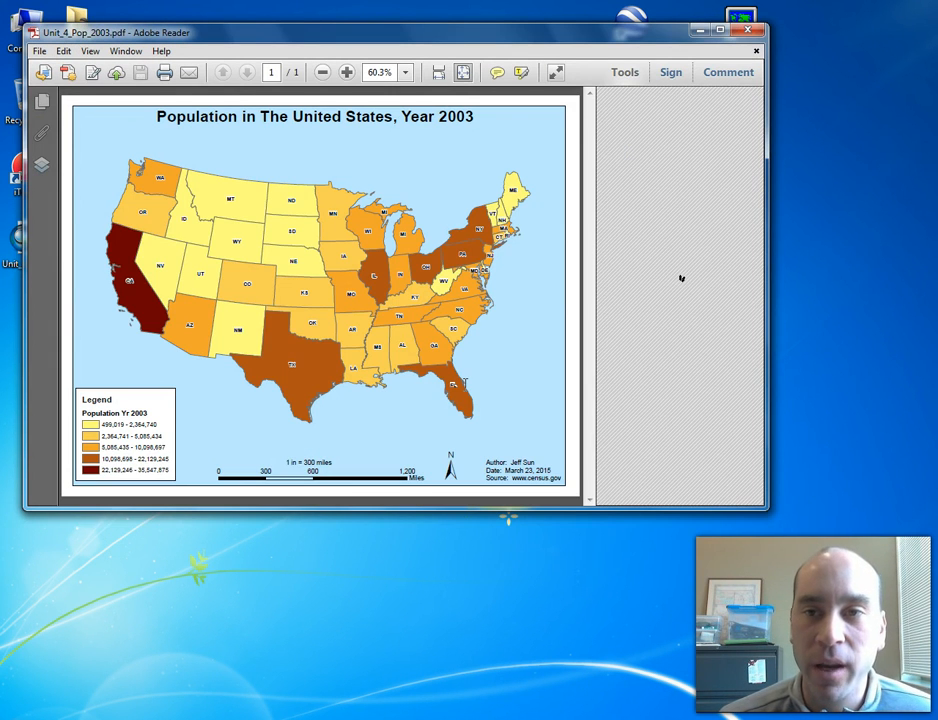
left_click(721, 29)
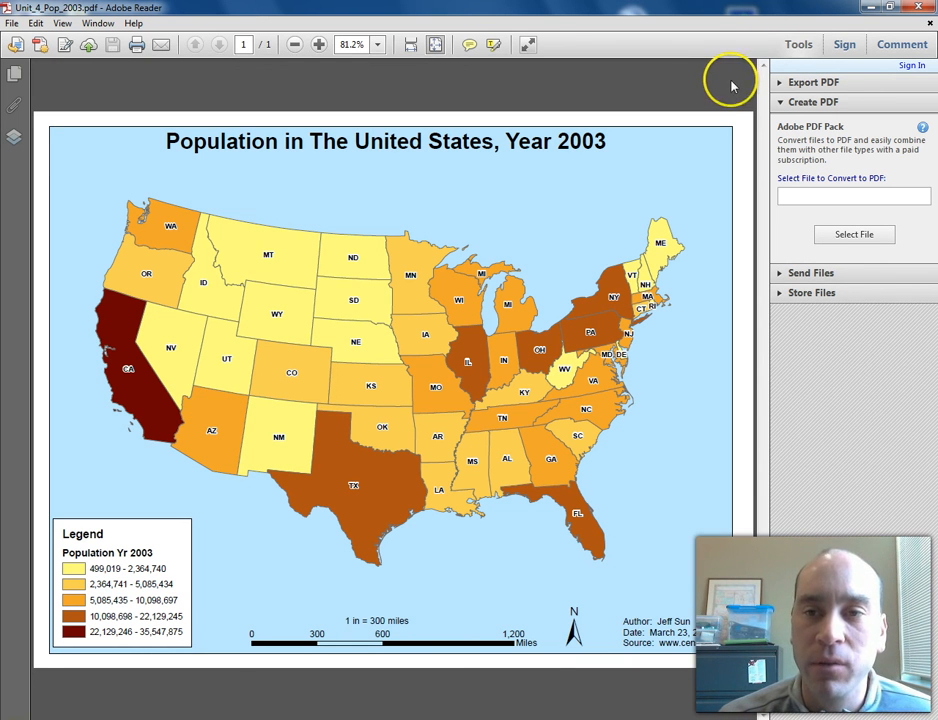
left_click(922, 8)
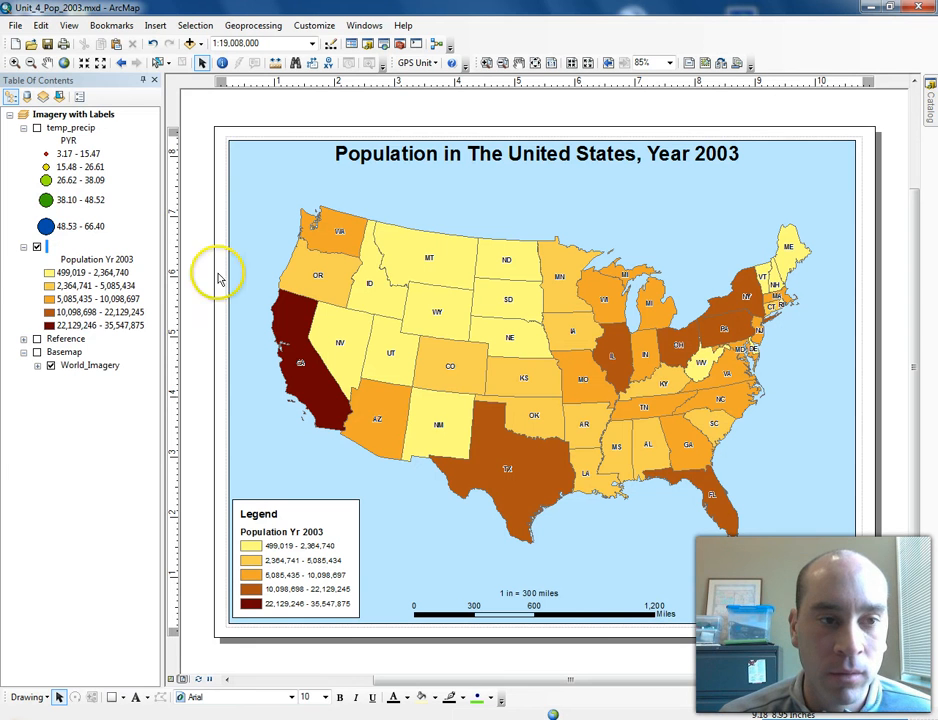
left_click(16, 26)
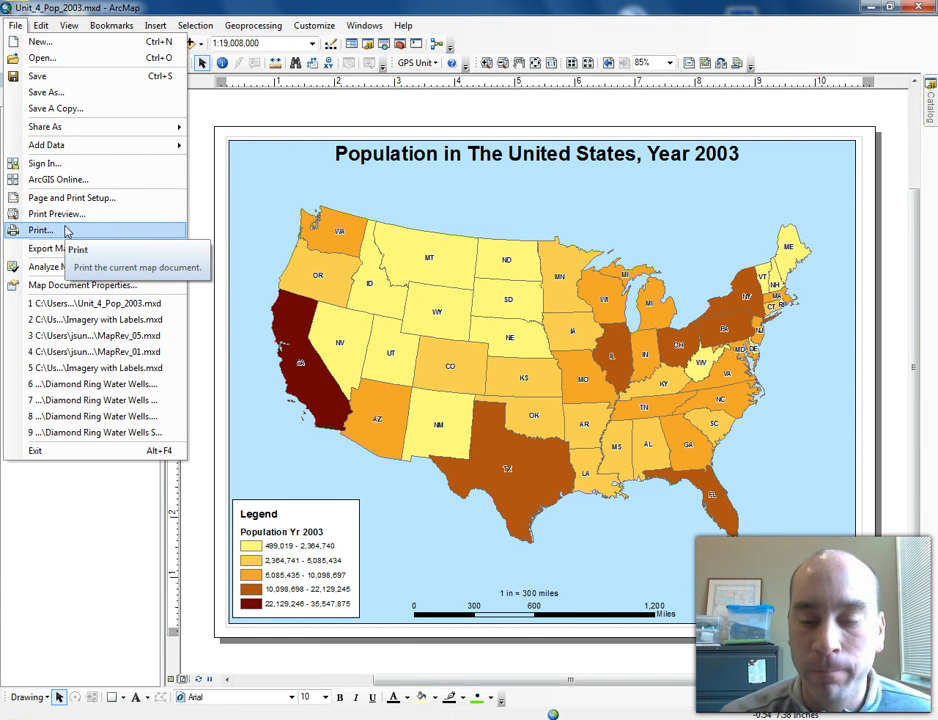
left_click(208, 104)
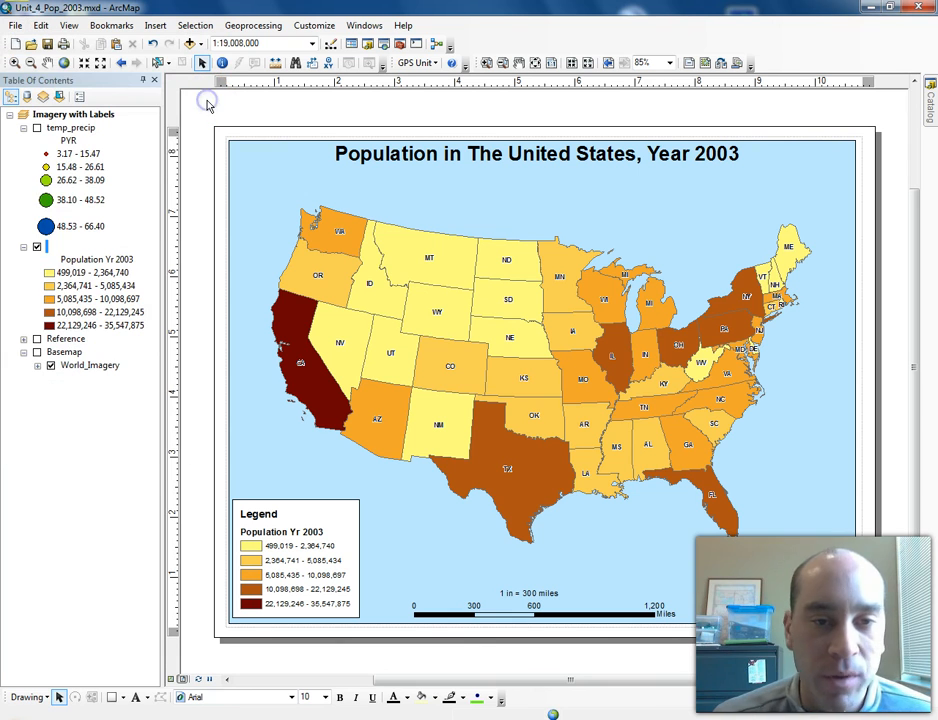